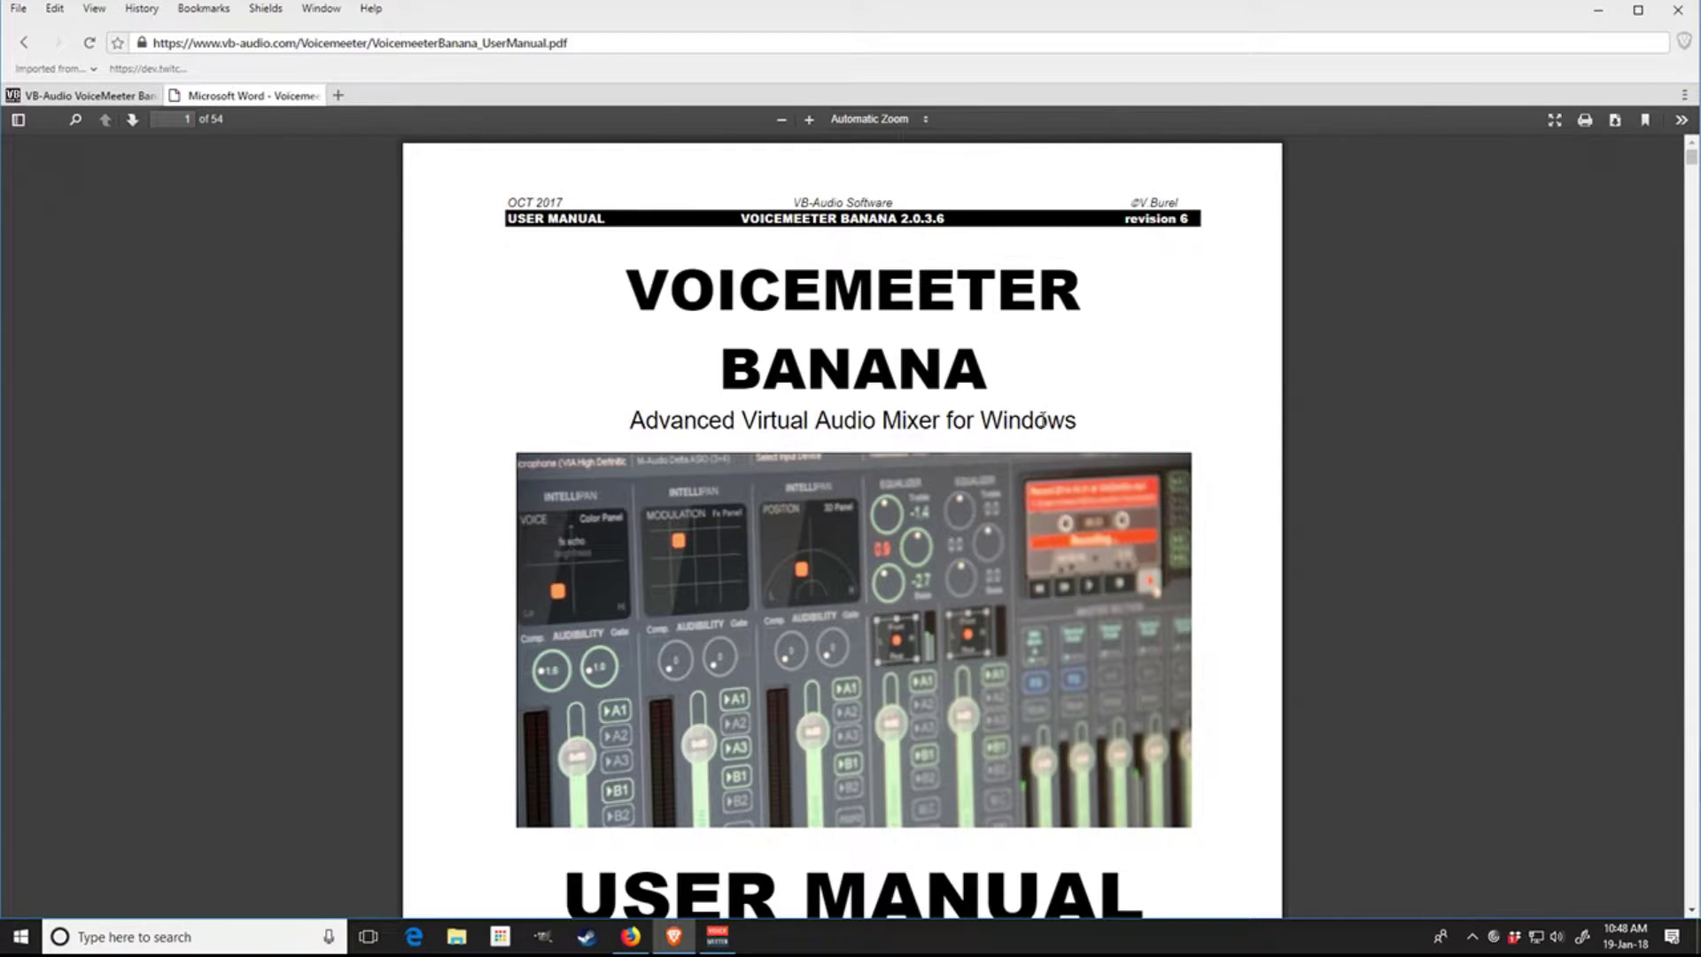
Scroll through the first pages of VoicemeeterBanana_UserManual.pdf and return to page 1.
scroll(1049, 436, down, 8)
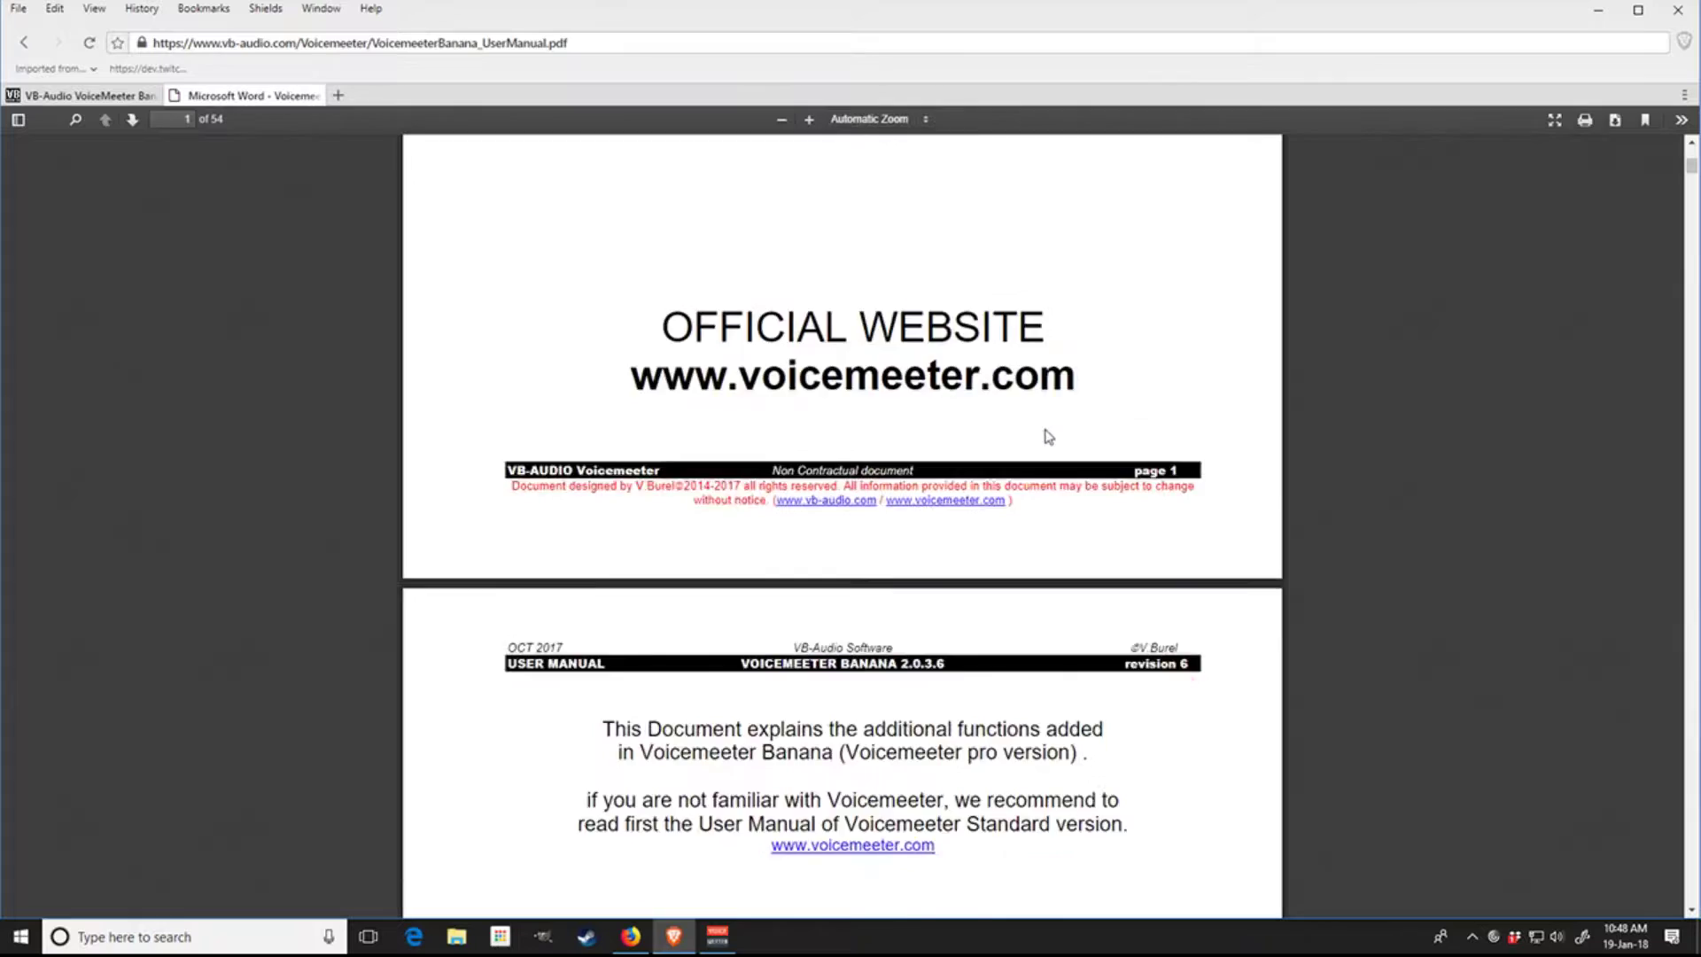
scroll(816, 532, up, 4)
scroll(816, 624, up, 4)
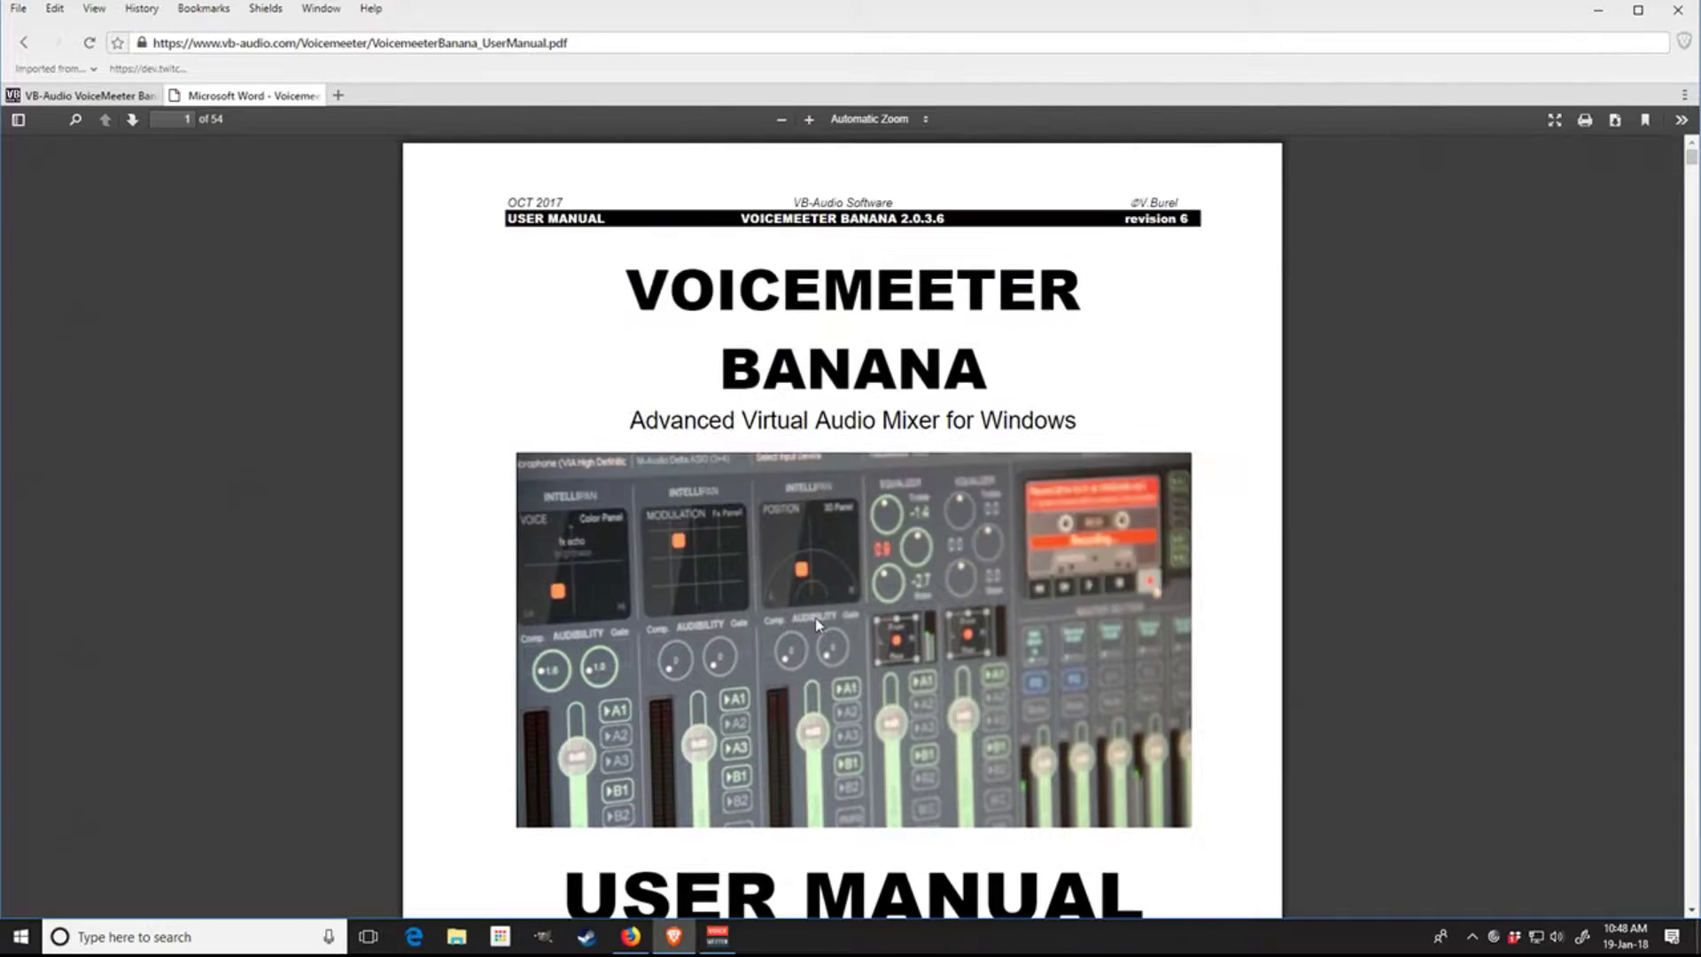
scroll(816, 624, down, 12)
scroll(1122, 635, down, 15)
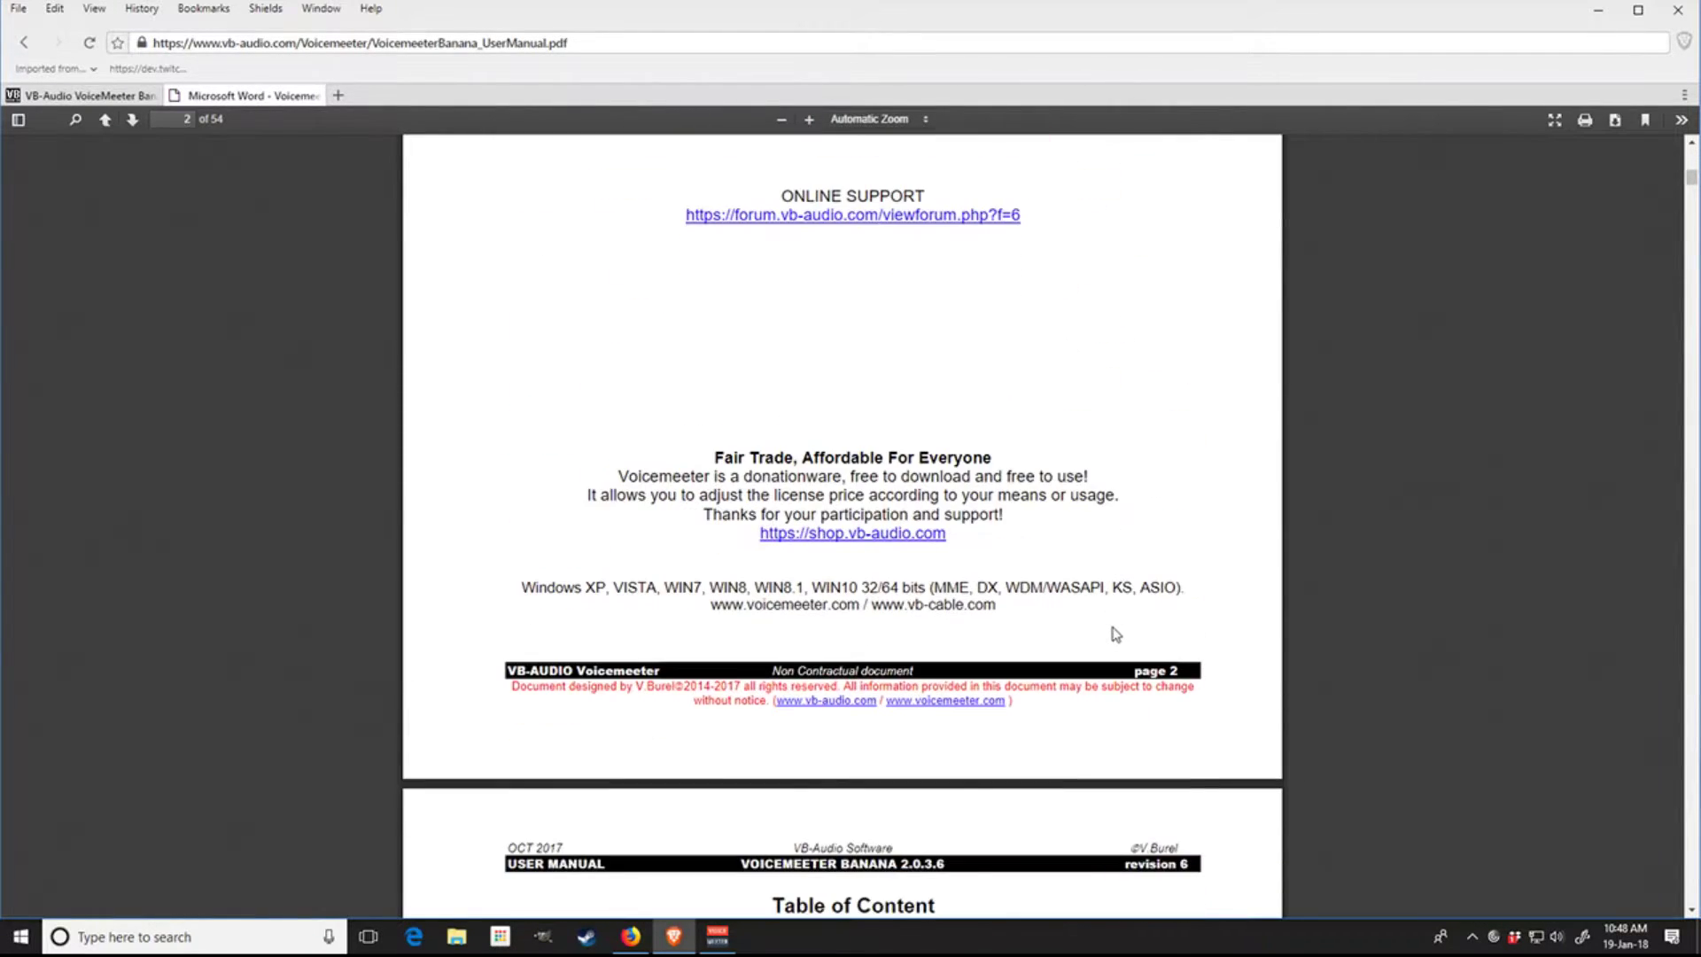
scroll(1116, 634, down, 1)
scroll(459, 379, up, 5)
scroll(851, 448, up, 15)
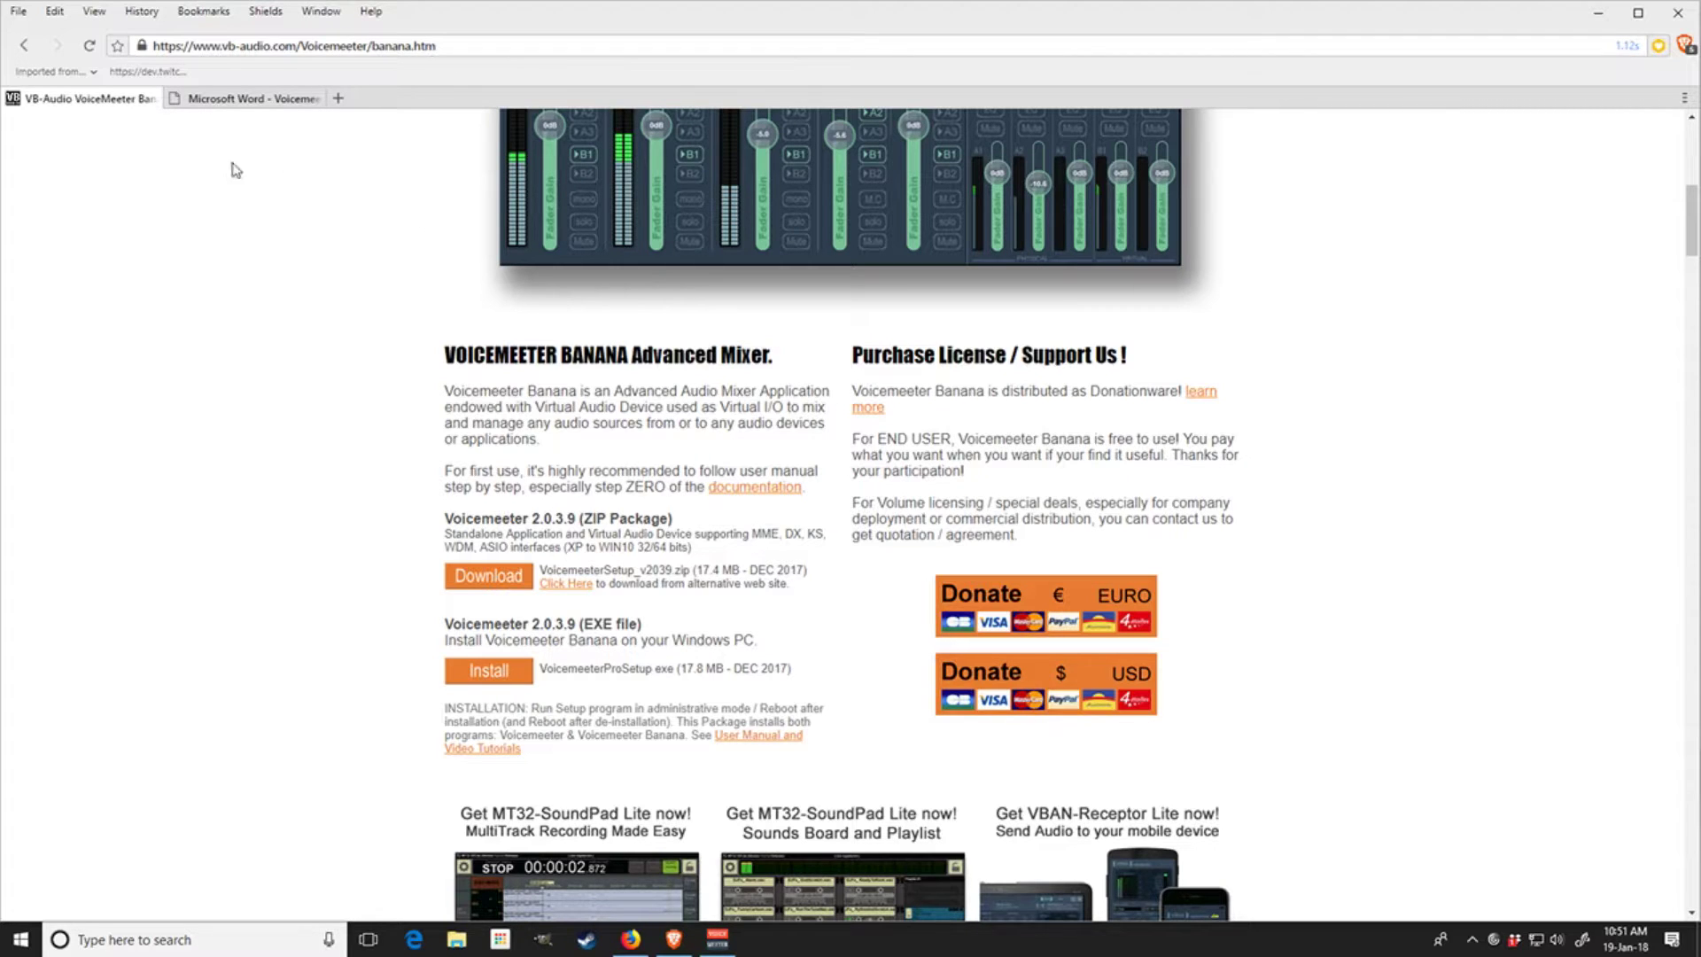
Scroll the vb-audio.com Voicemeeter Banana page between its header and the Download/Install section.
scroll(602, 585, up, 8)
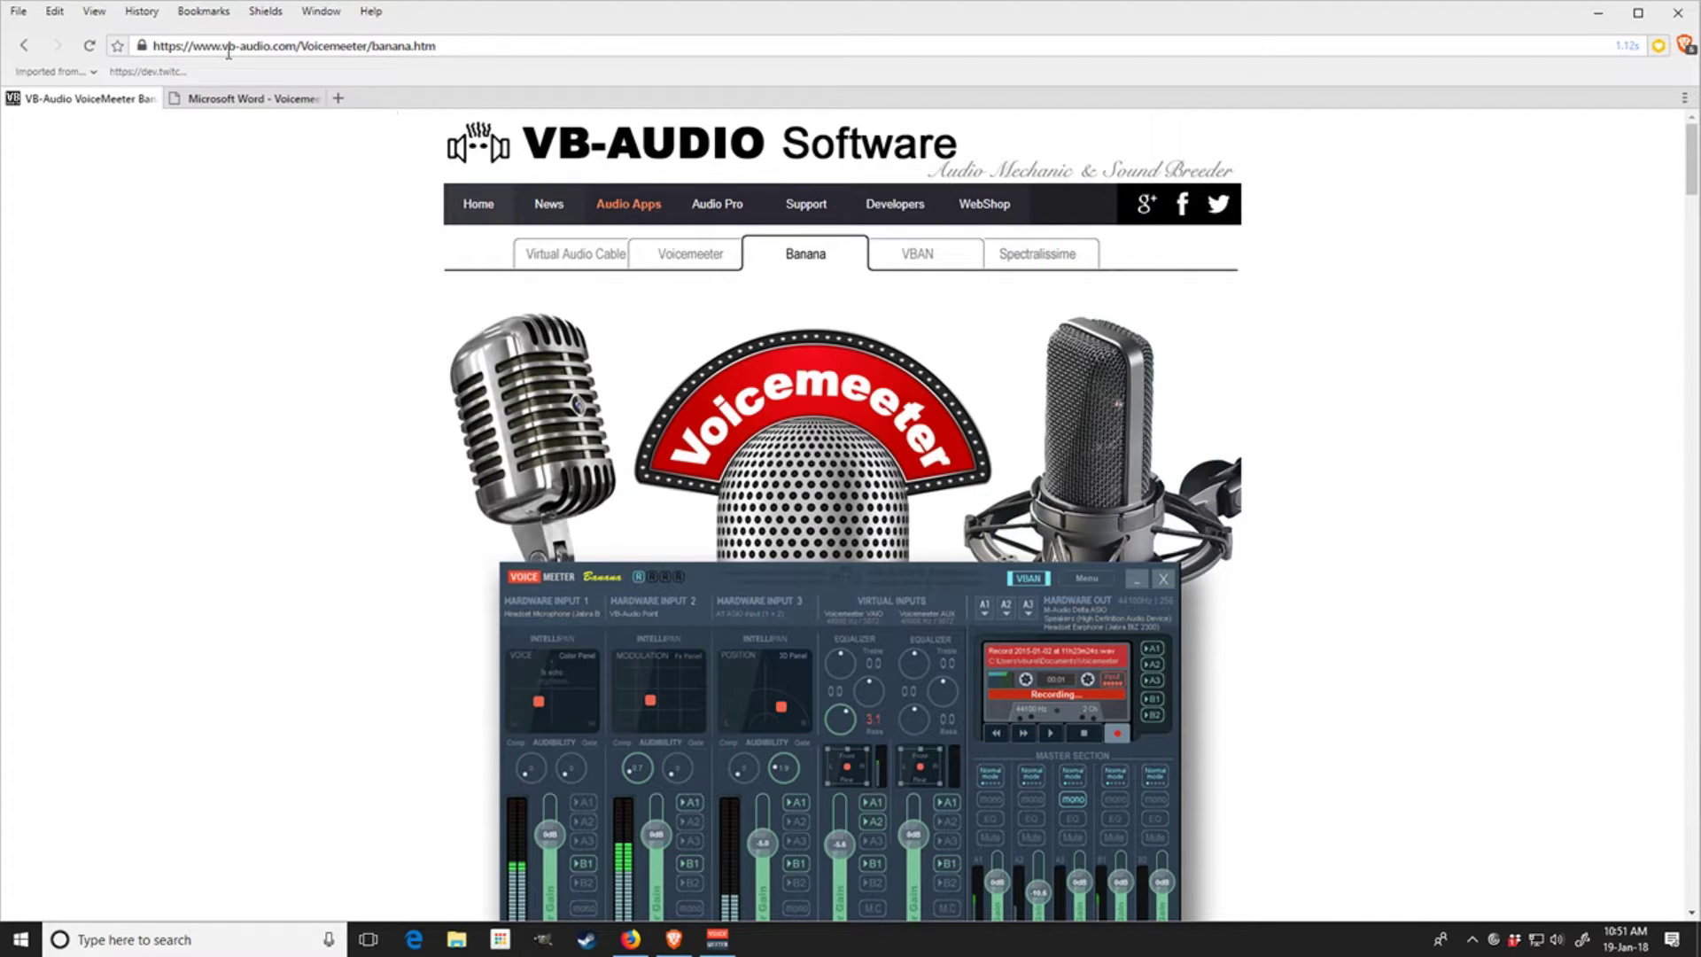
scroll(767, 259, down, 4)
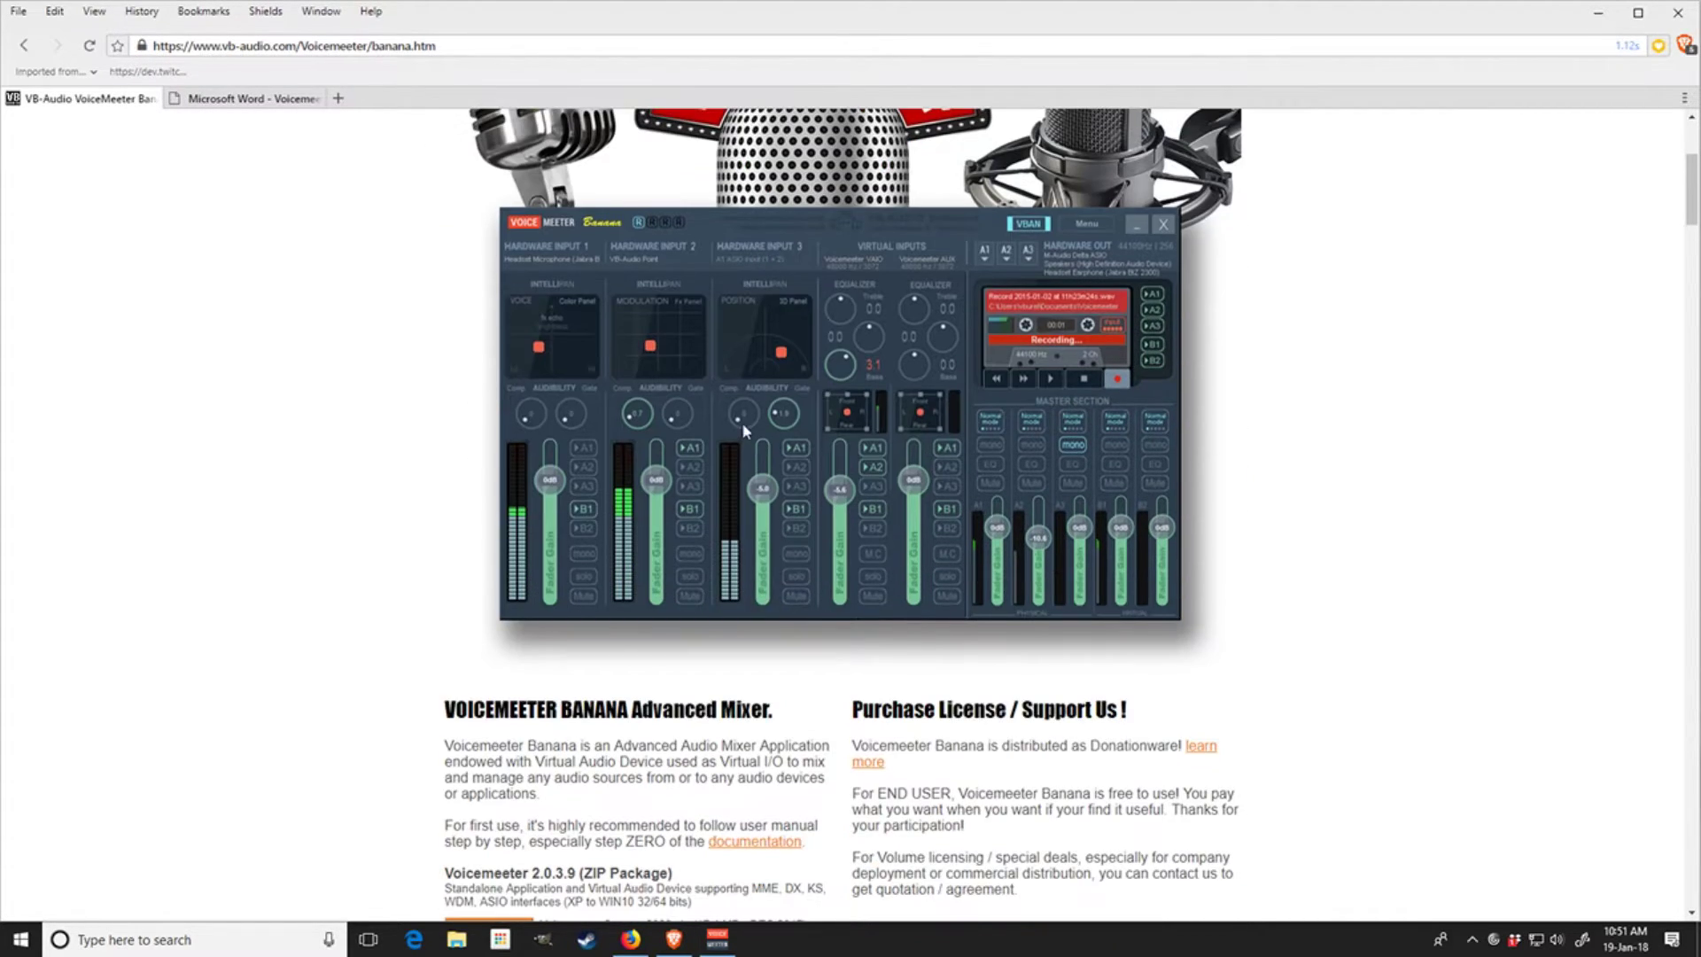
scroll(850, 288, down, 7)
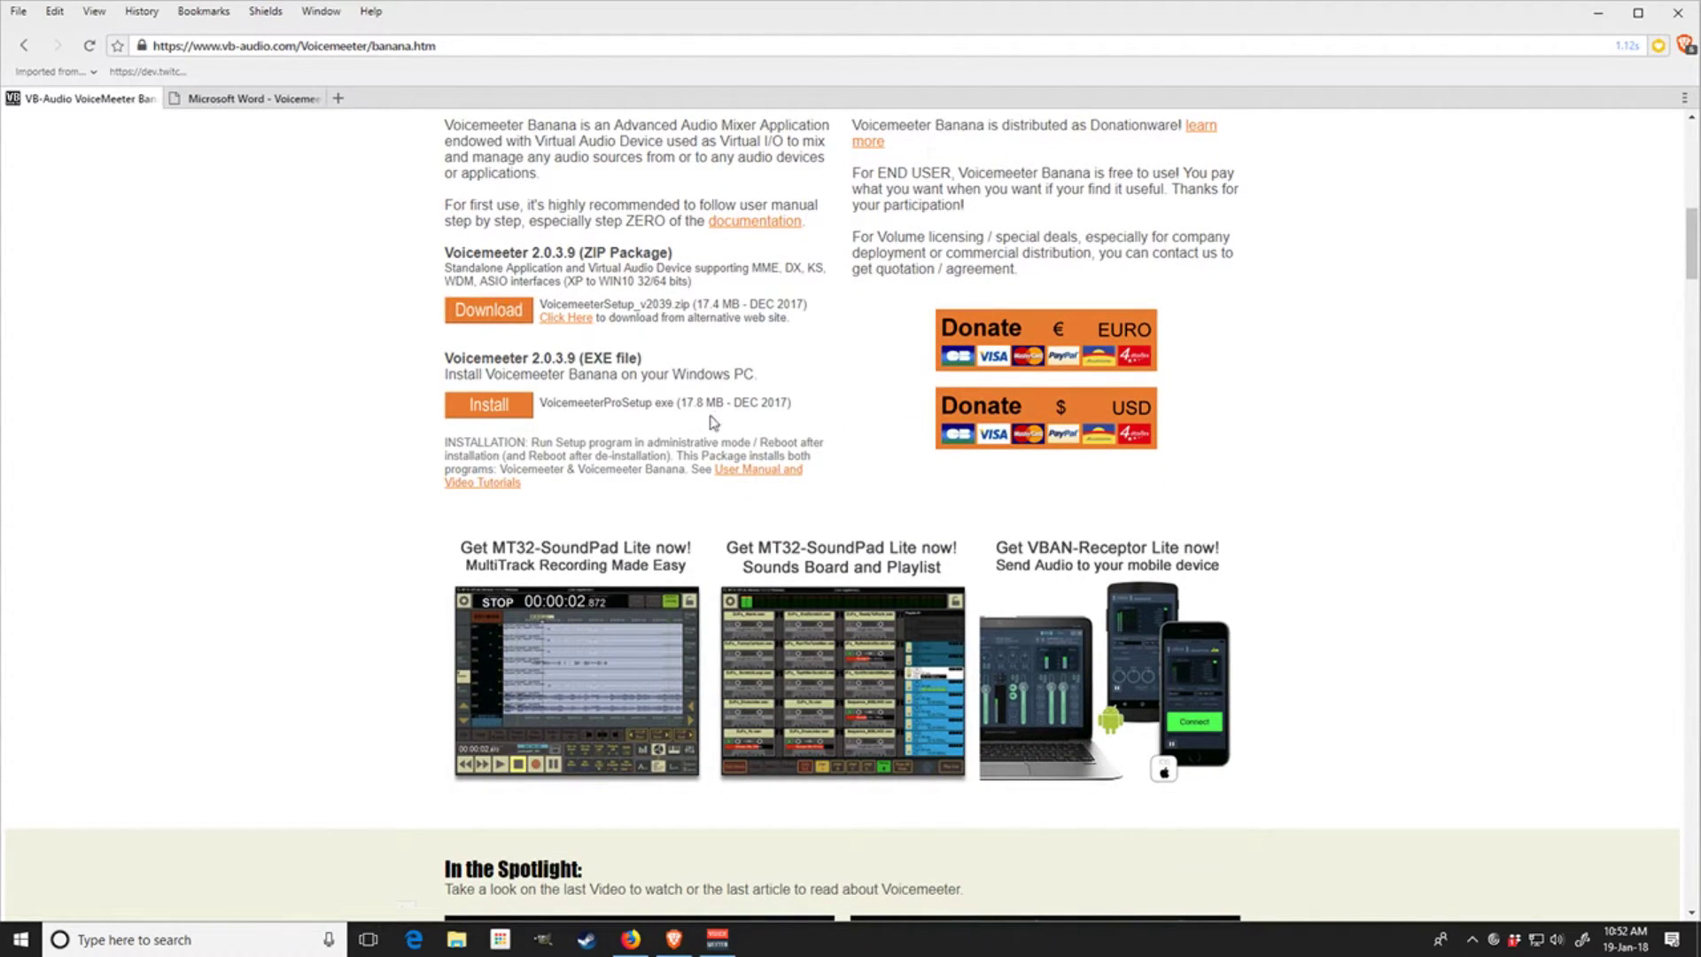
scroll(788, 507, up, 4)
scroll(789, 507, up, 7)
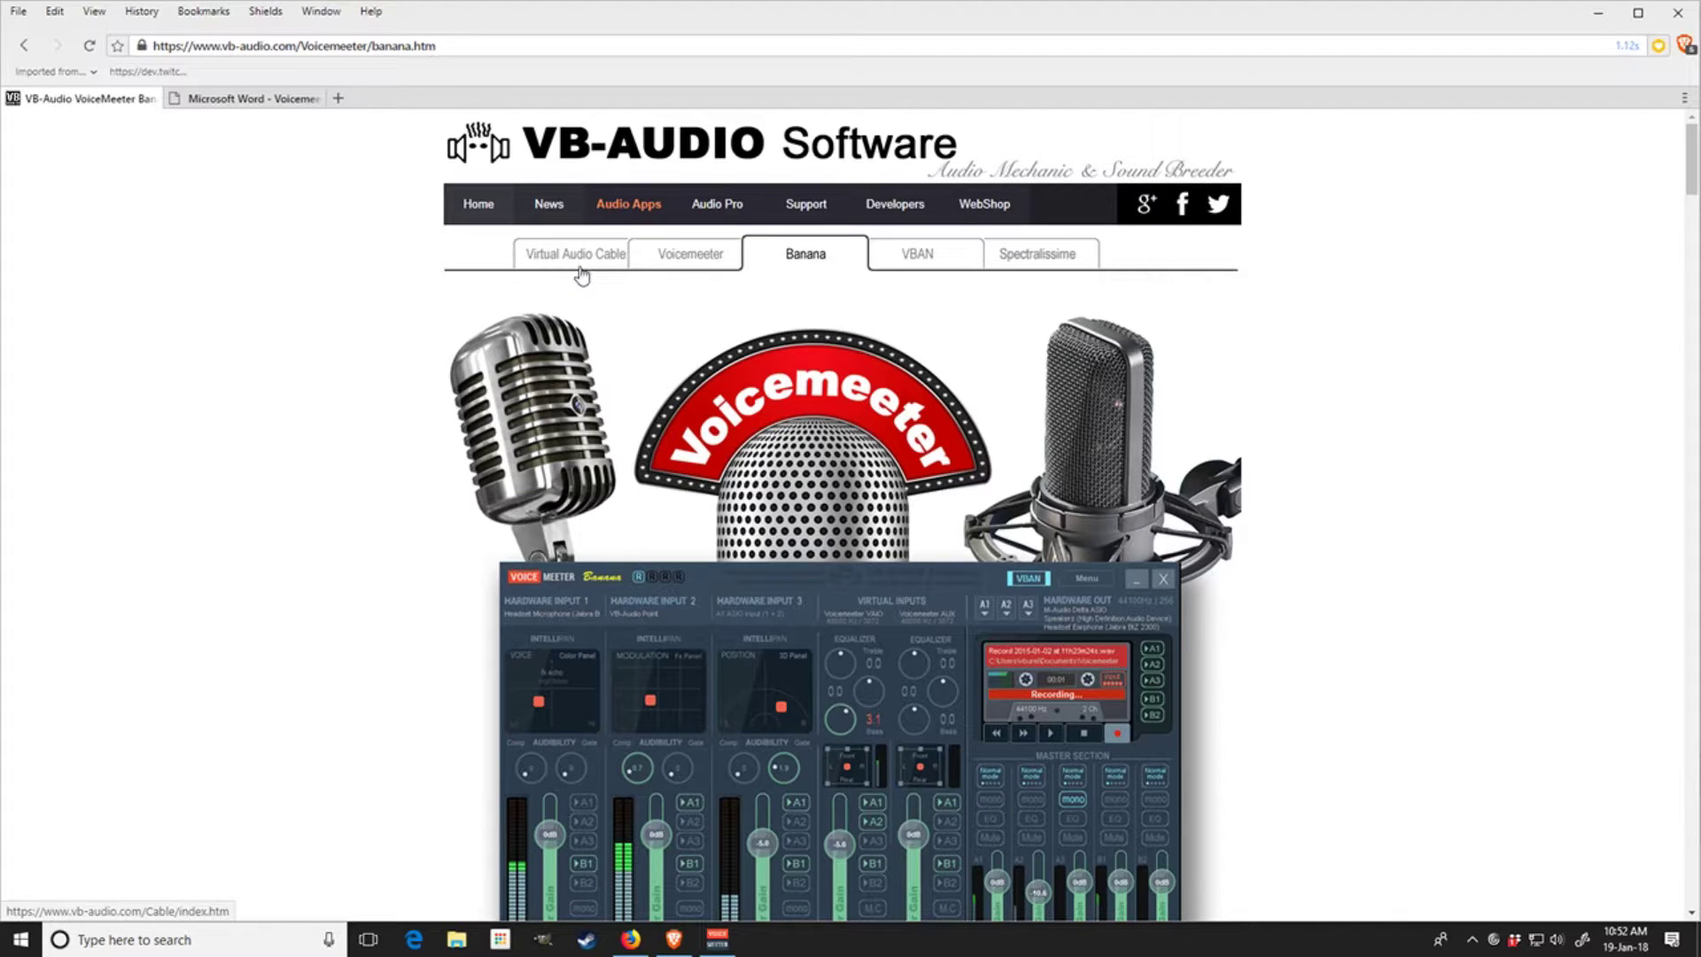
scroll(596, 281, down, 6)
scroll(1092, 590, down, 6)
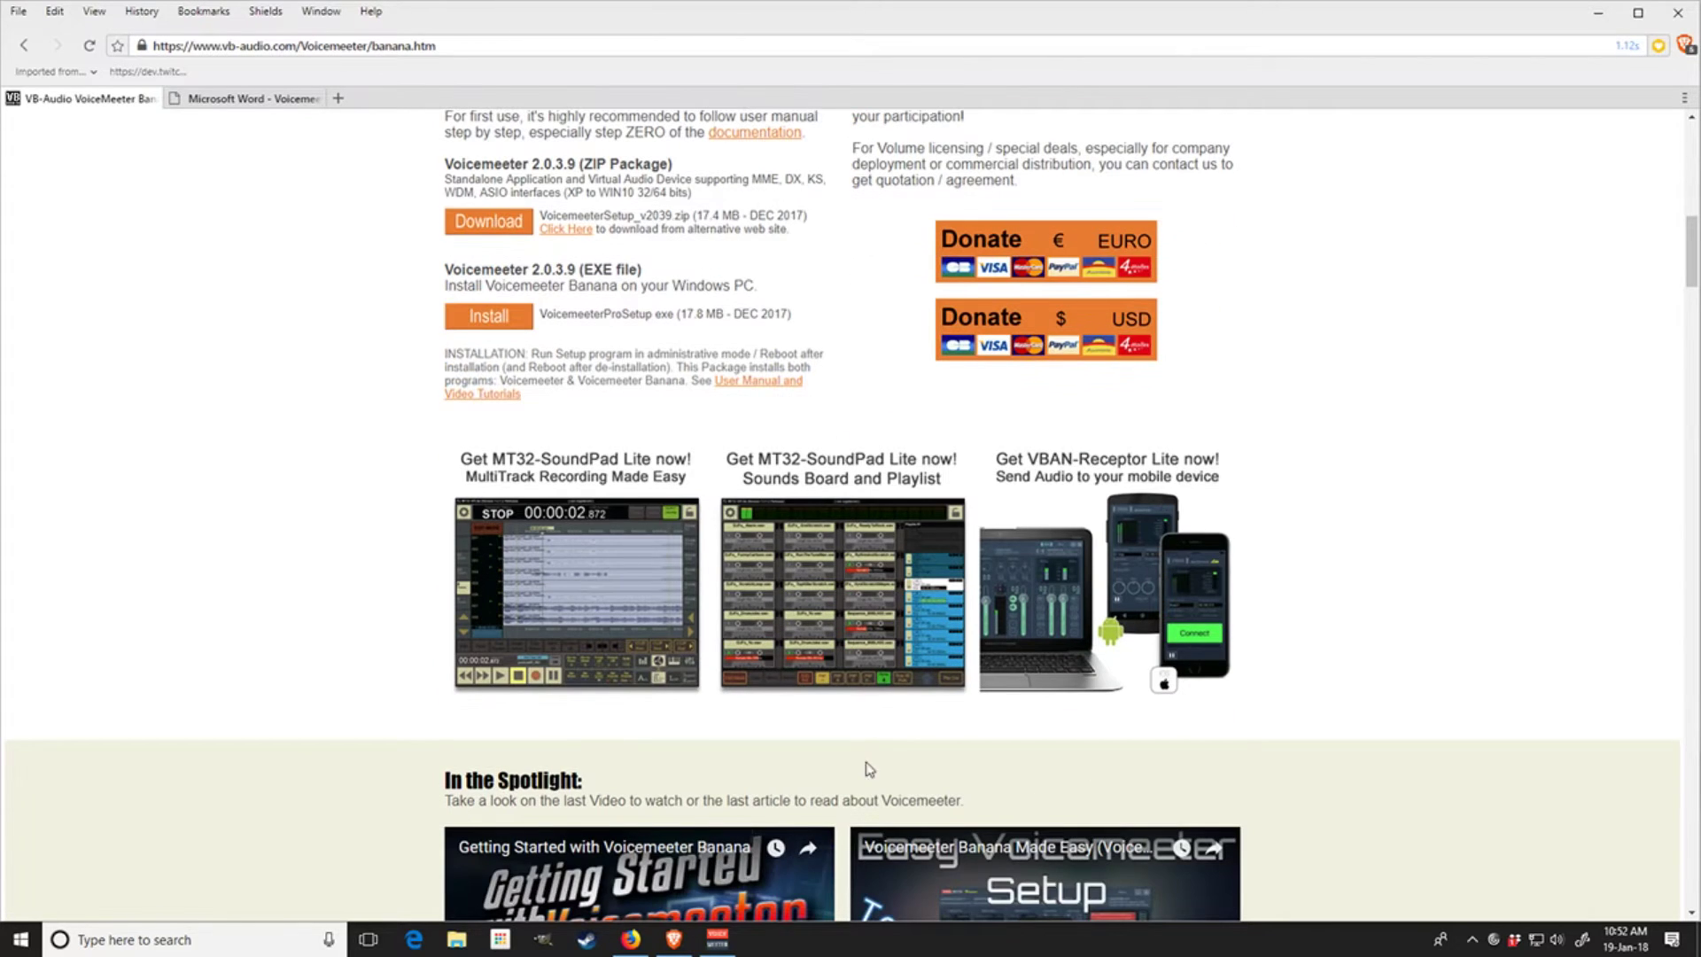
scroll(1227, 720, up, 5)
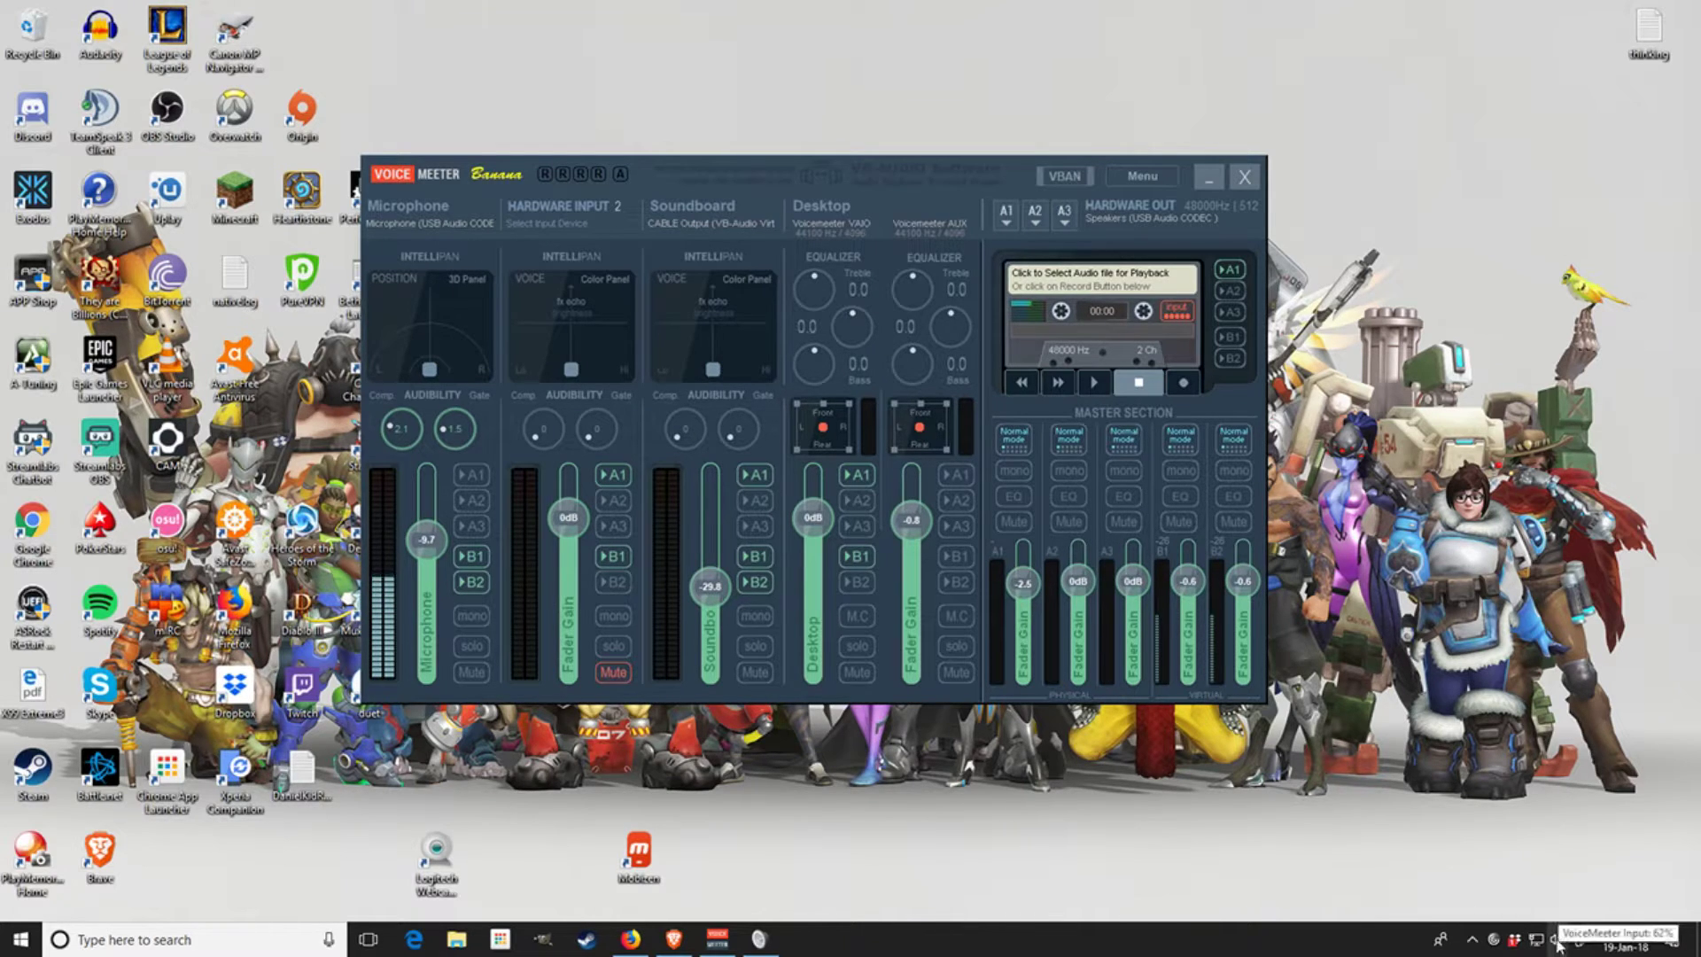
Bring up the Windows Sound playback devices list from the speaker tray icon and reposition the dialog.
right_click(1556, 946)
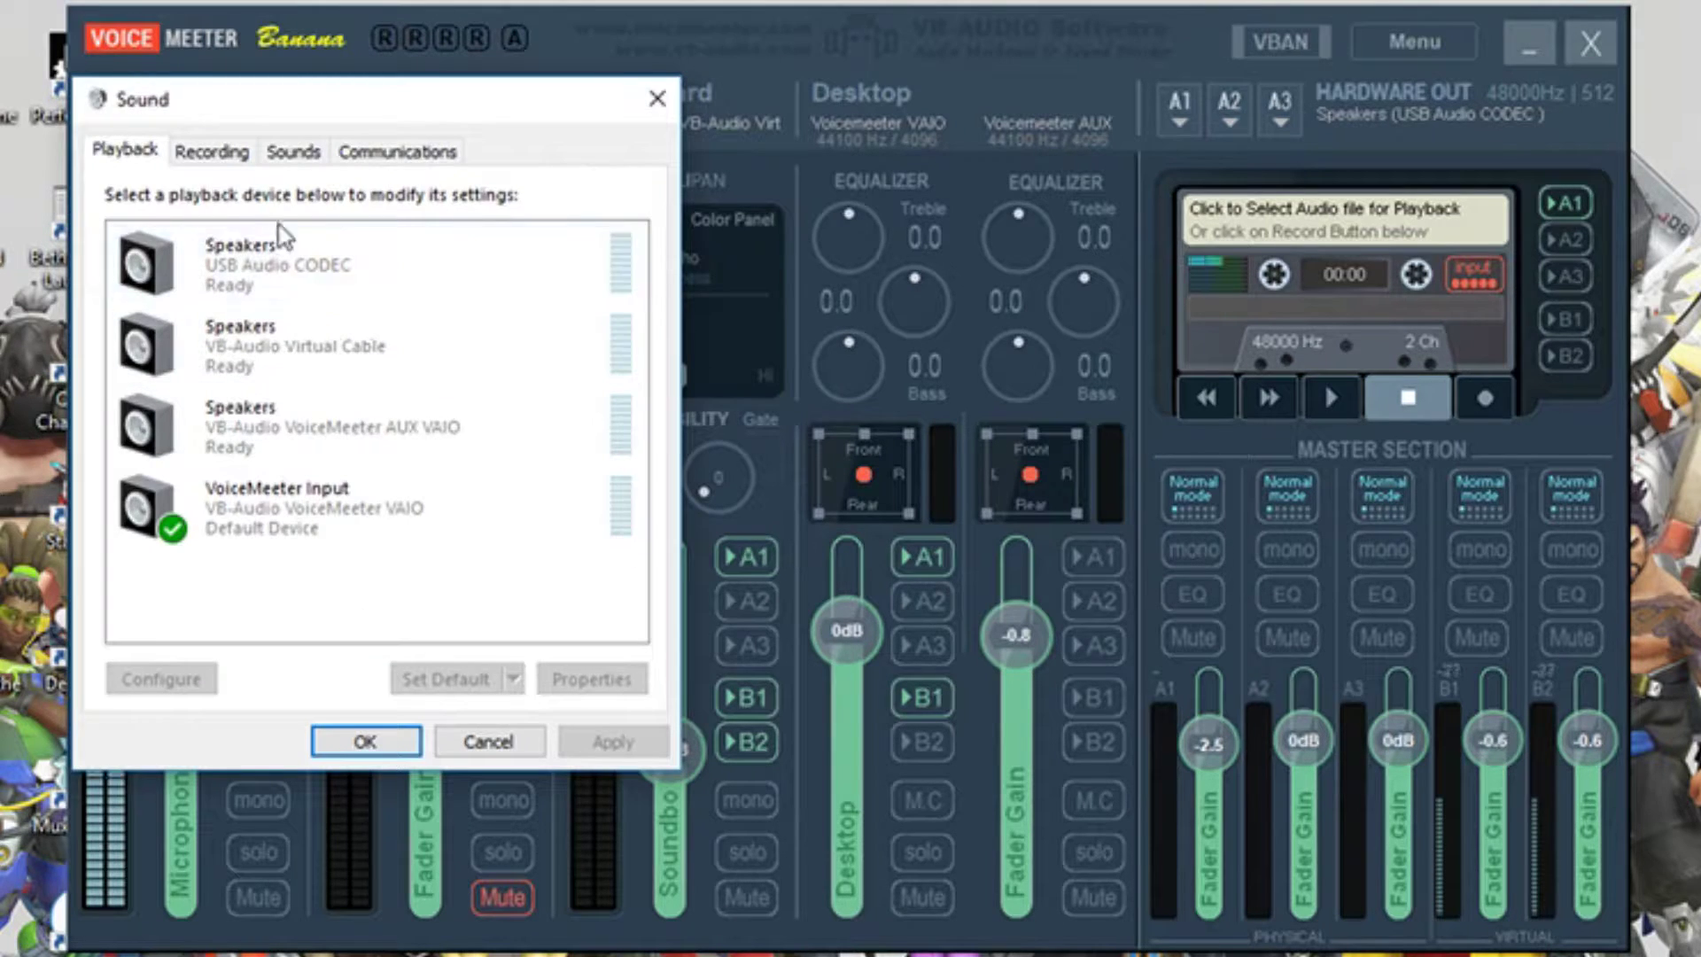
drag(236, 113, 438, 206)
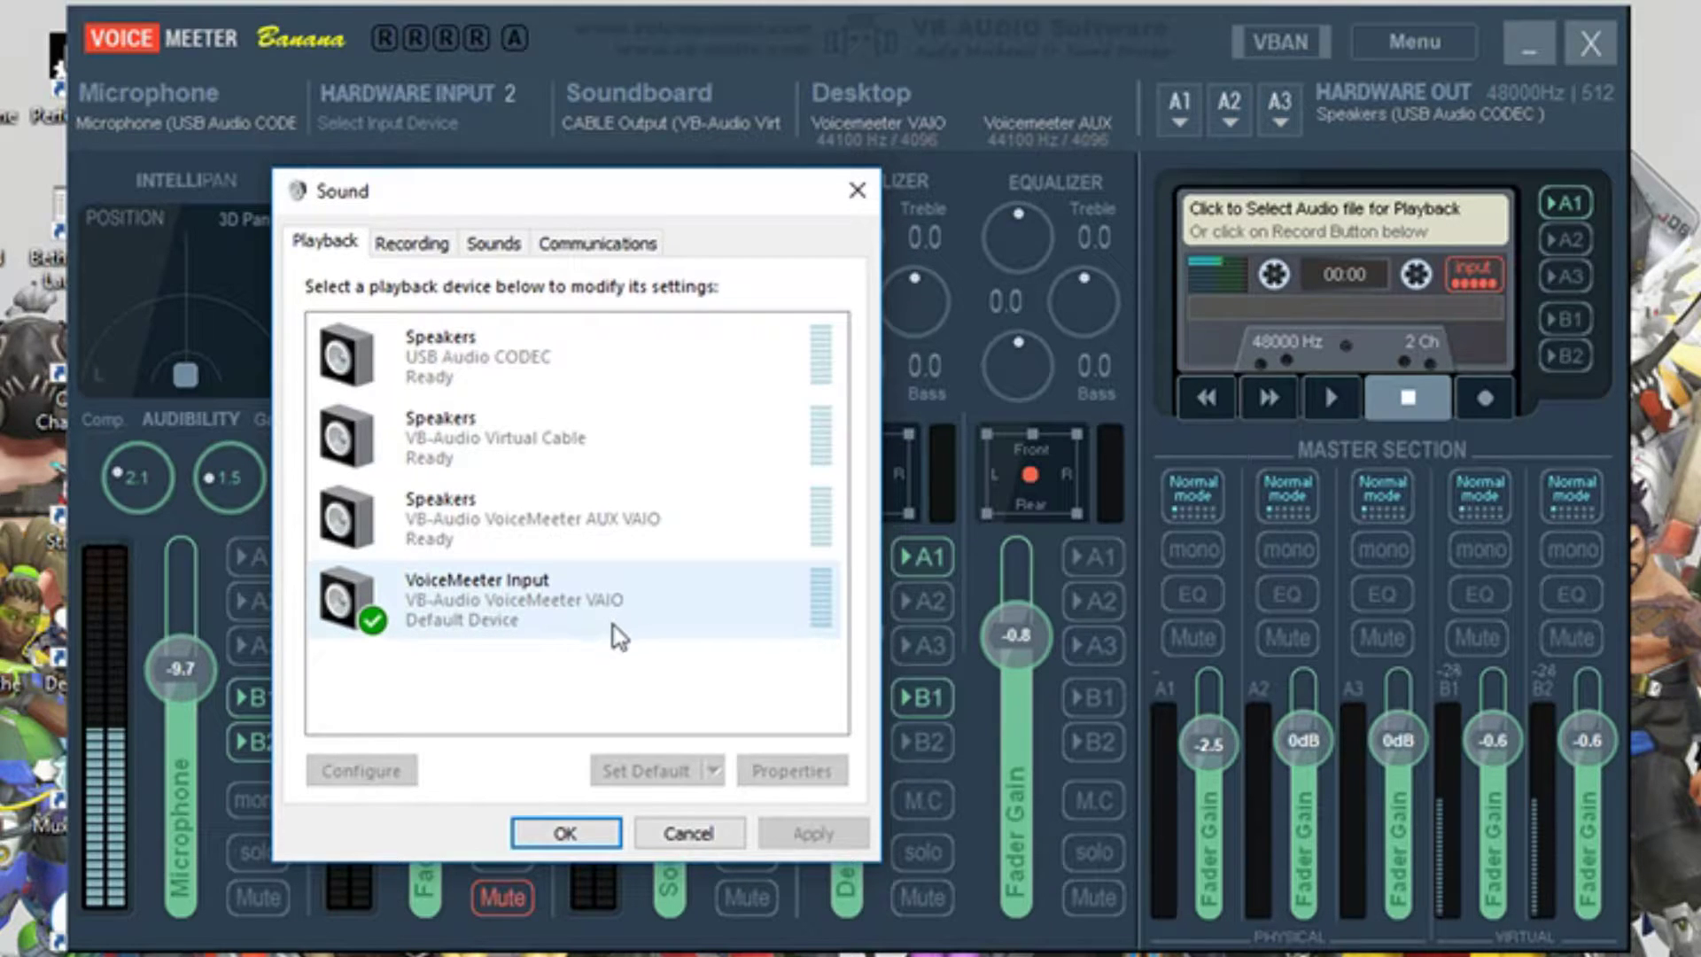
drag(652, 194, 480, 148)
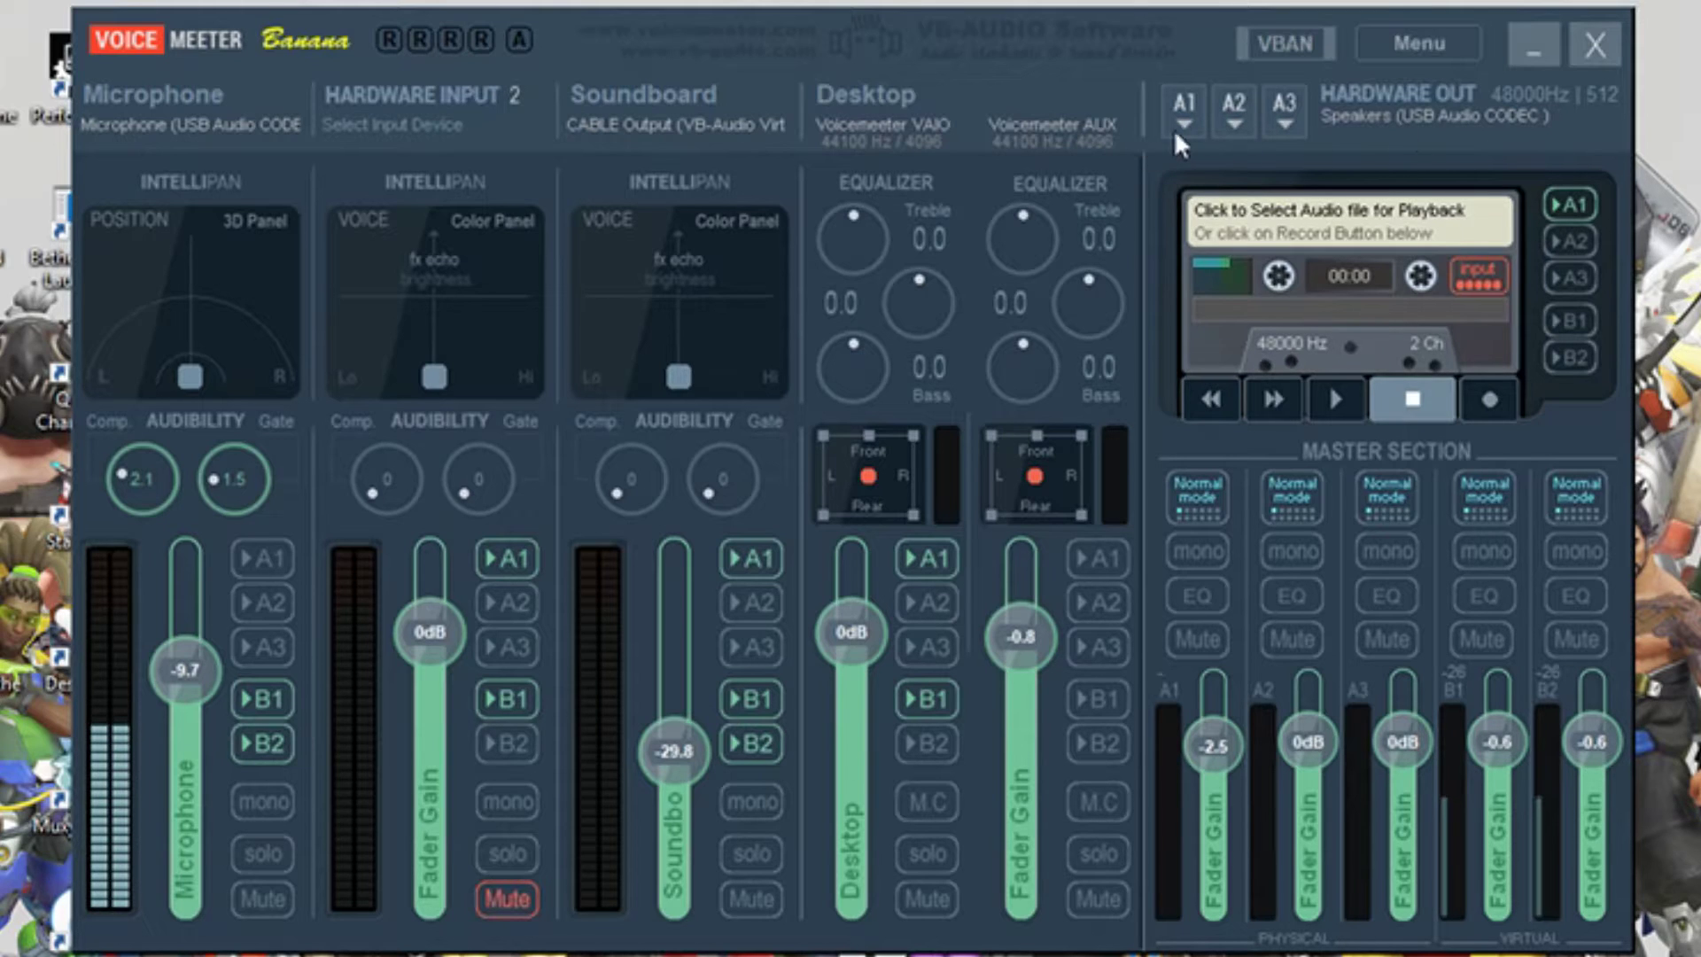
Check the A1 hardware output device list and dismiss it, leaving USB Audio CODEC selected.
click(1188, 117)
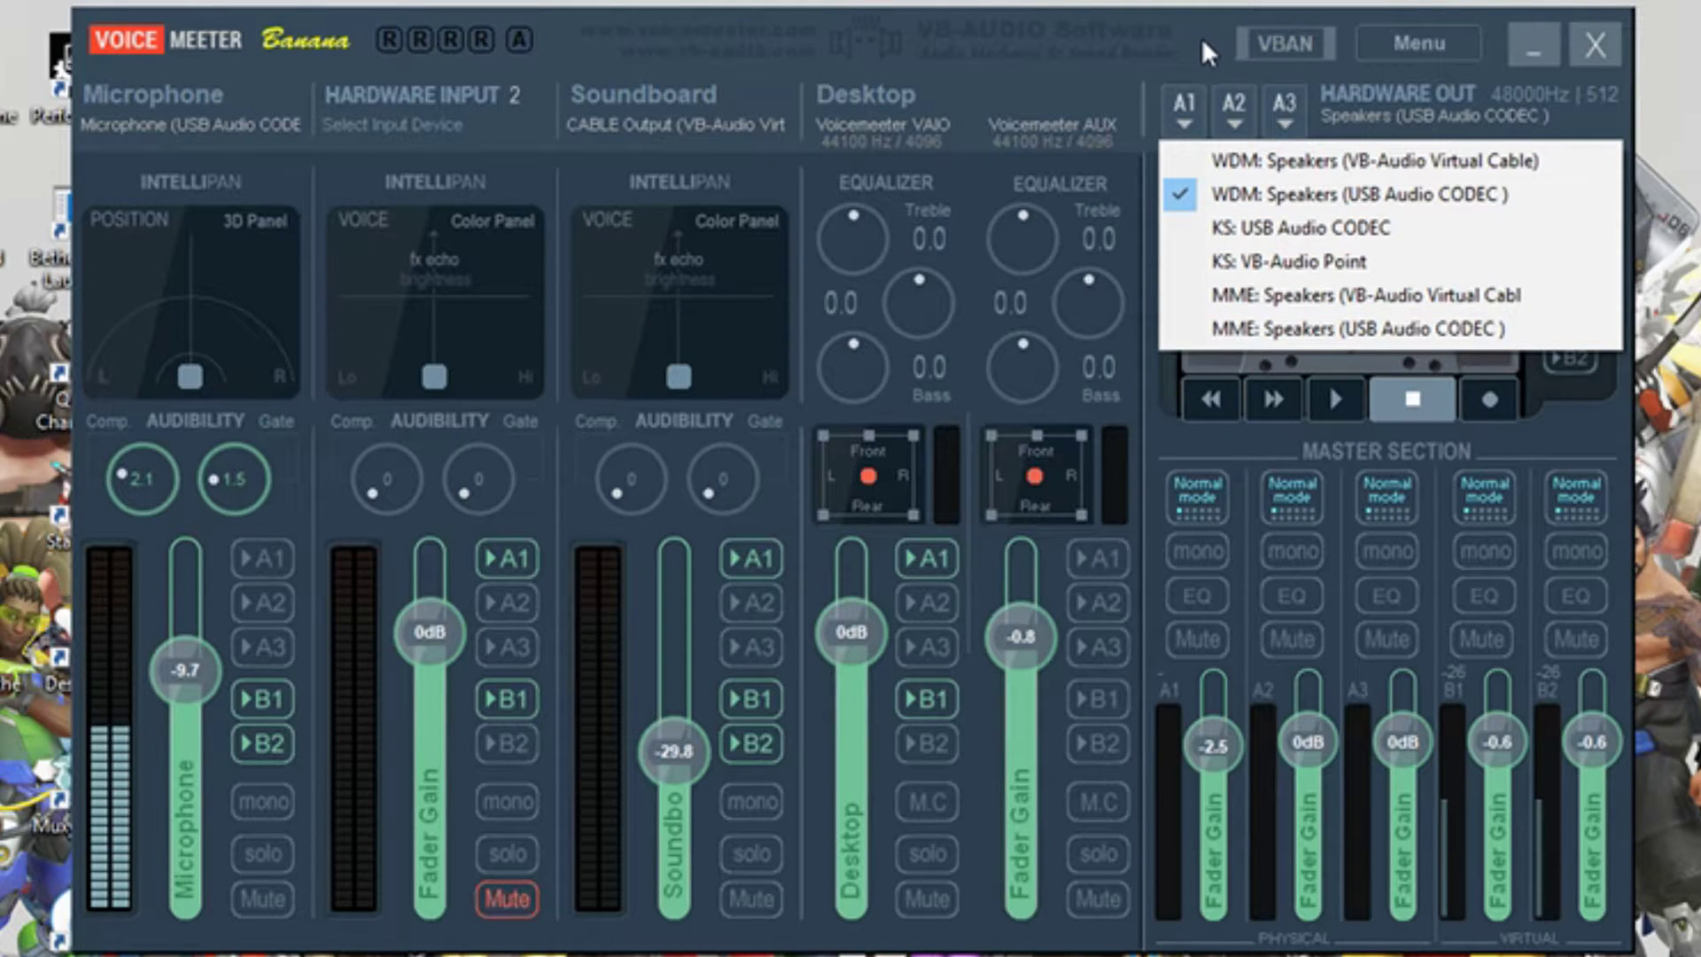
drag(1202, 37, 1204, 35)
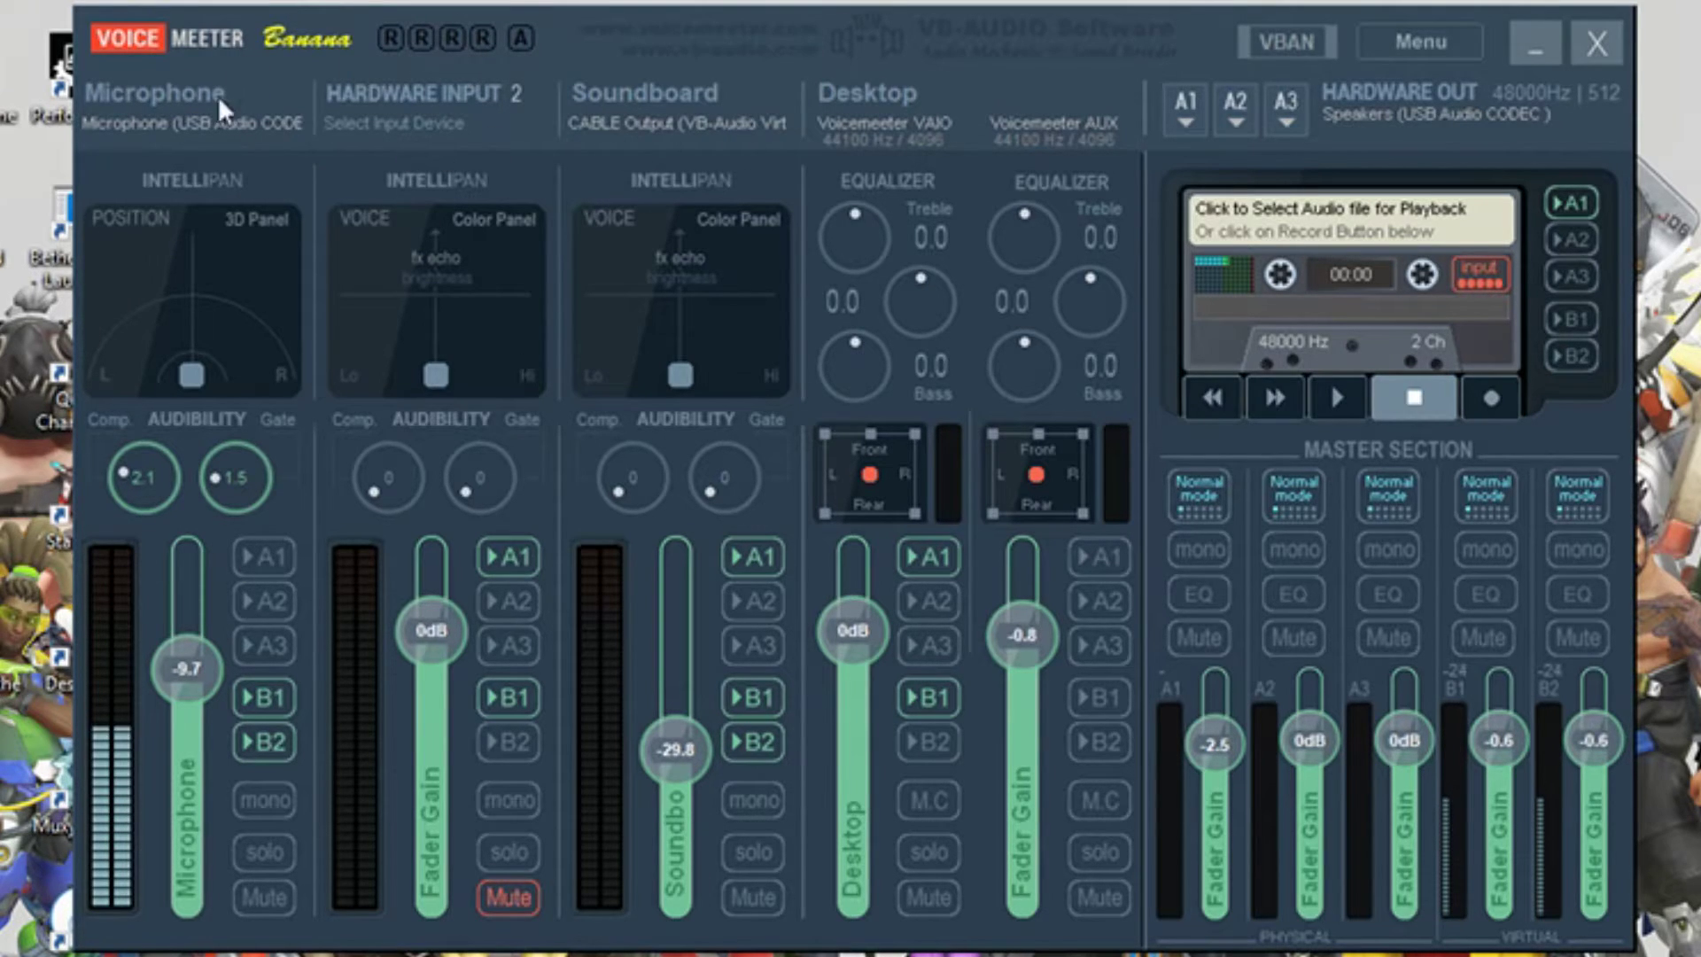
click(239, 121)
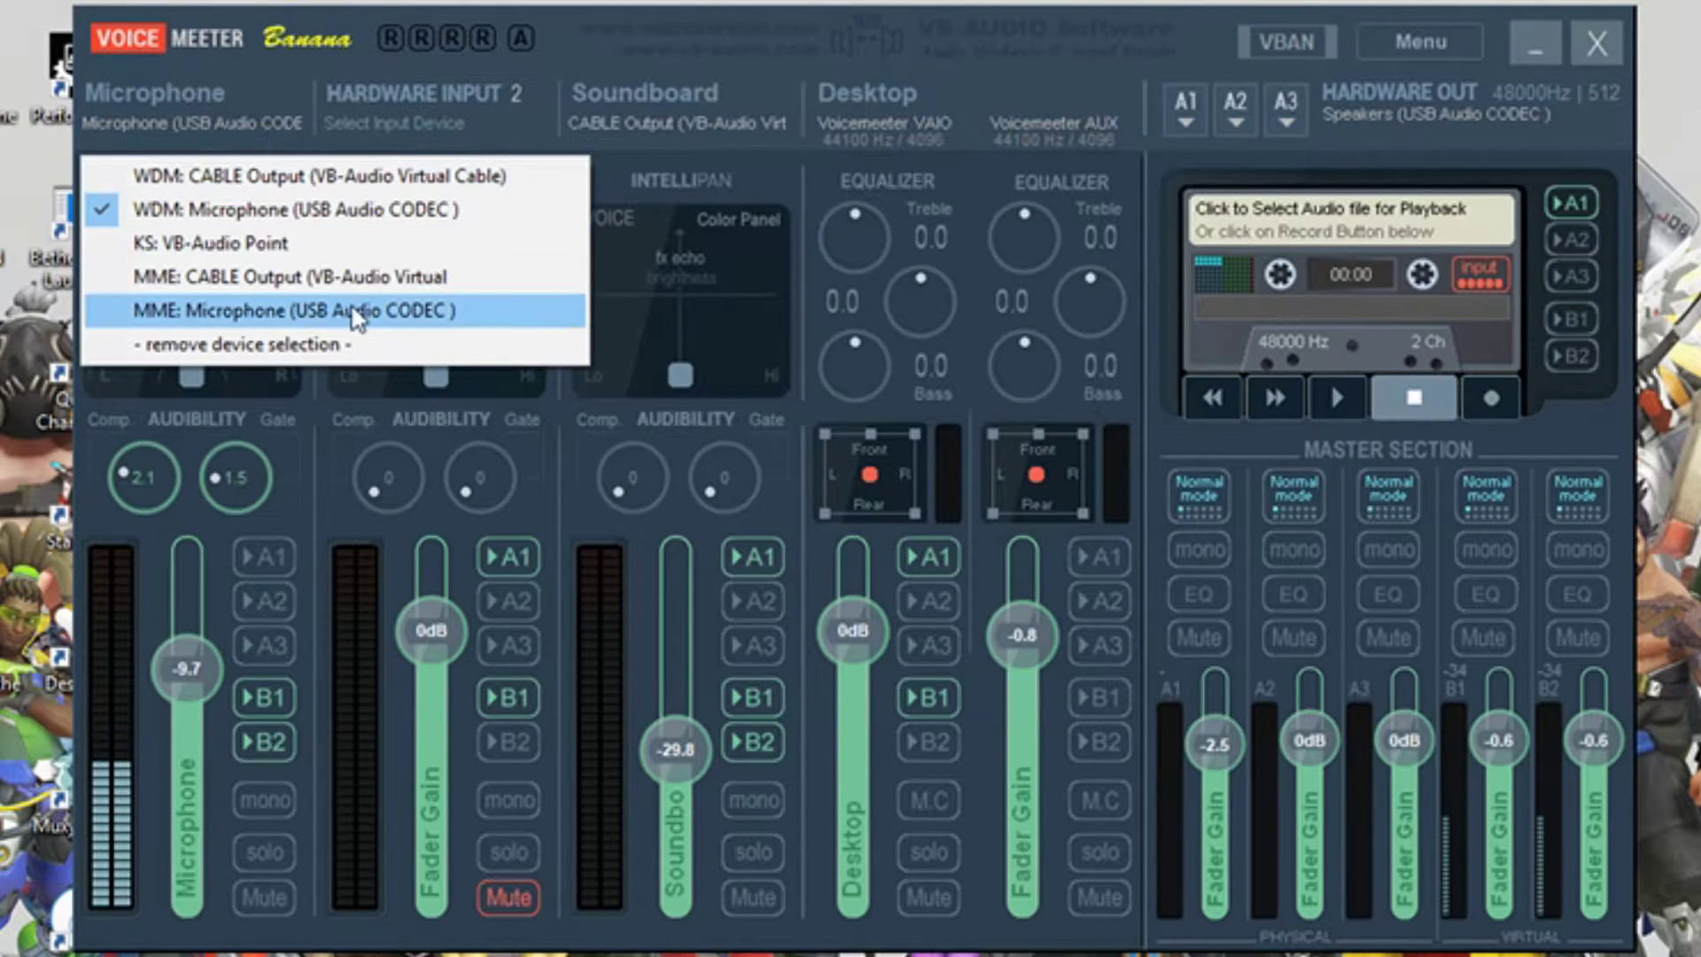
click(306, 66)
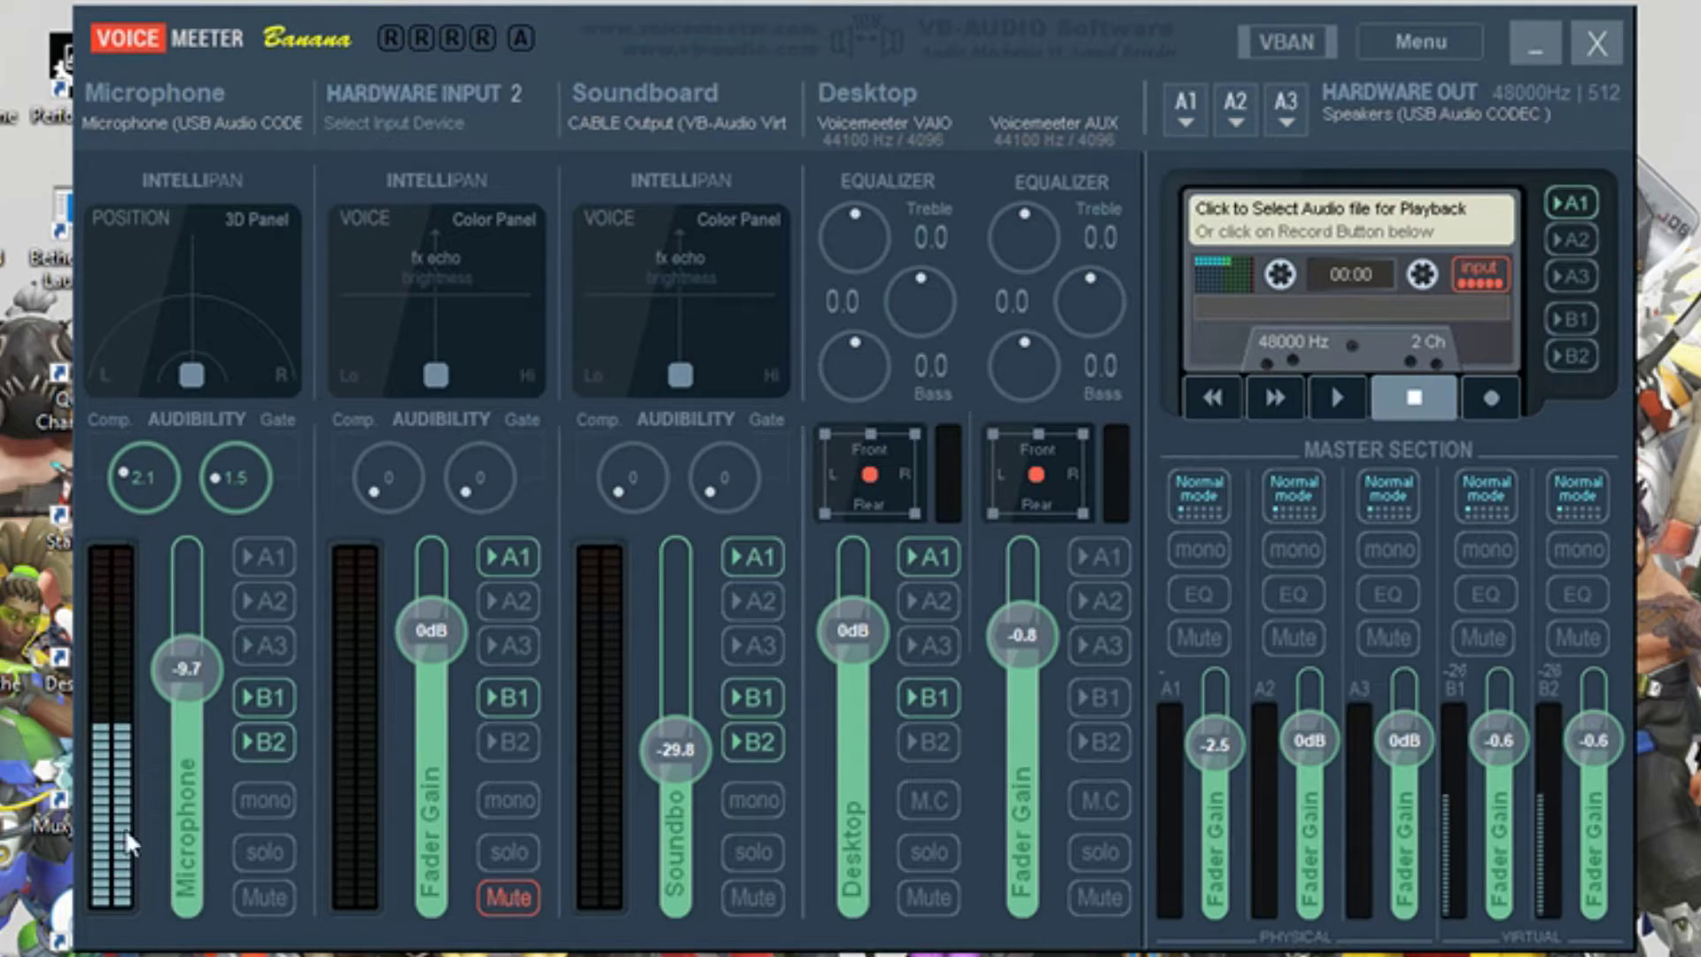
click(252, 560)
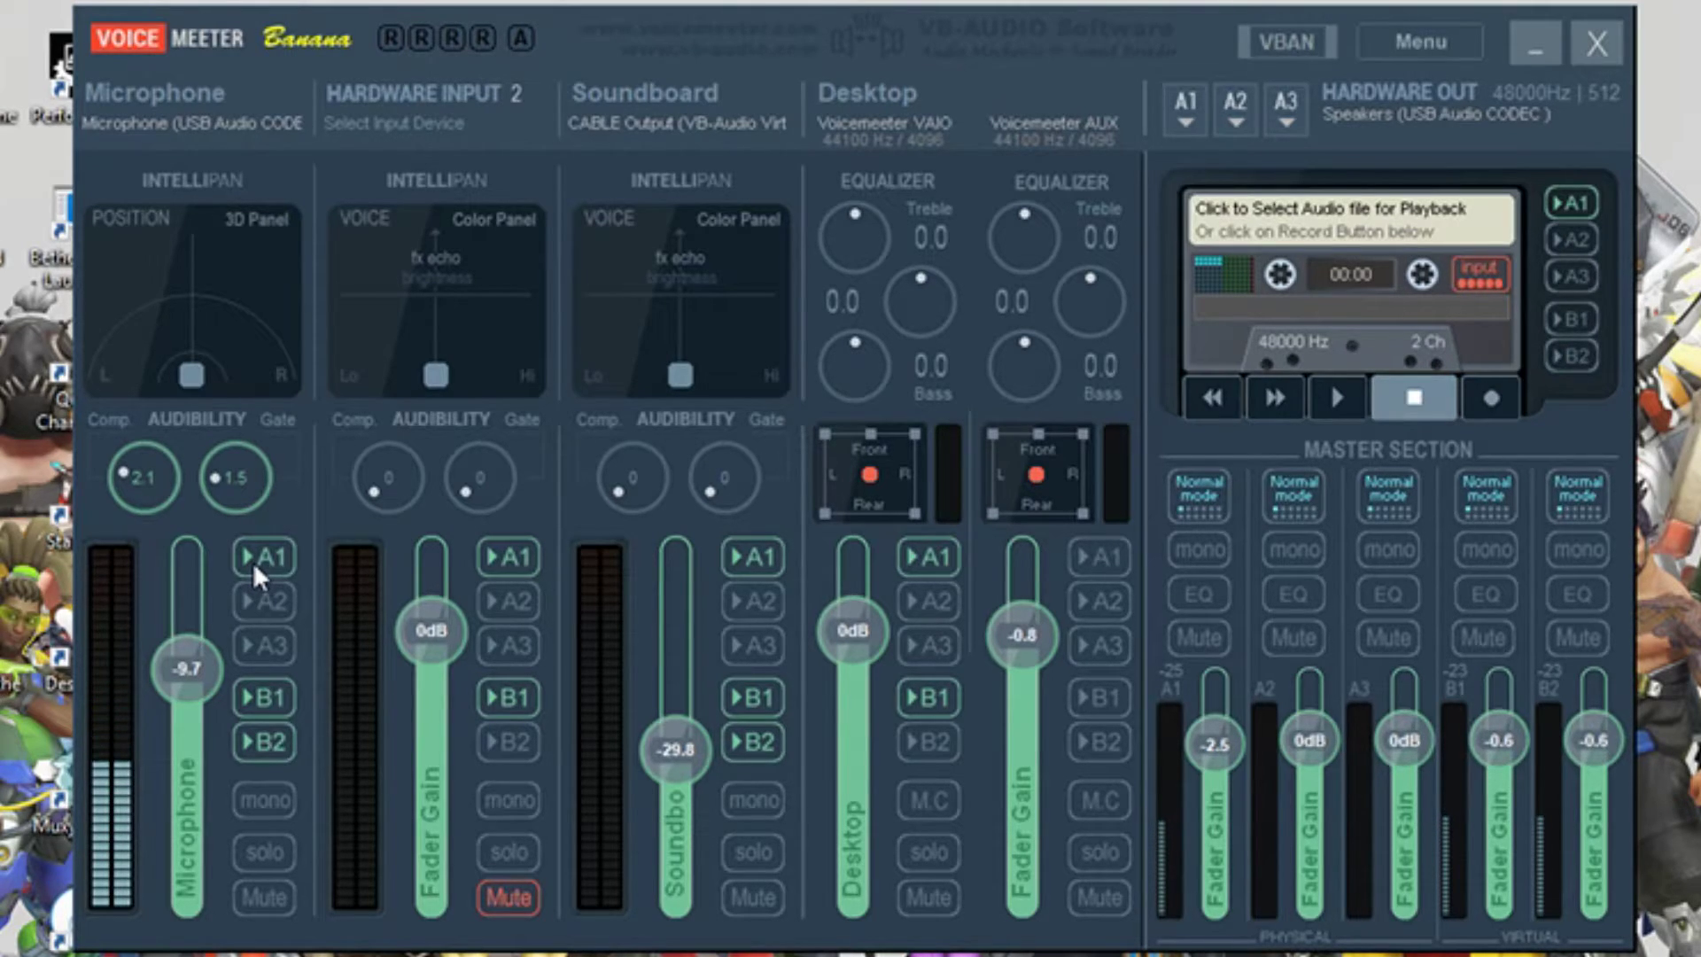
click(253, 560)
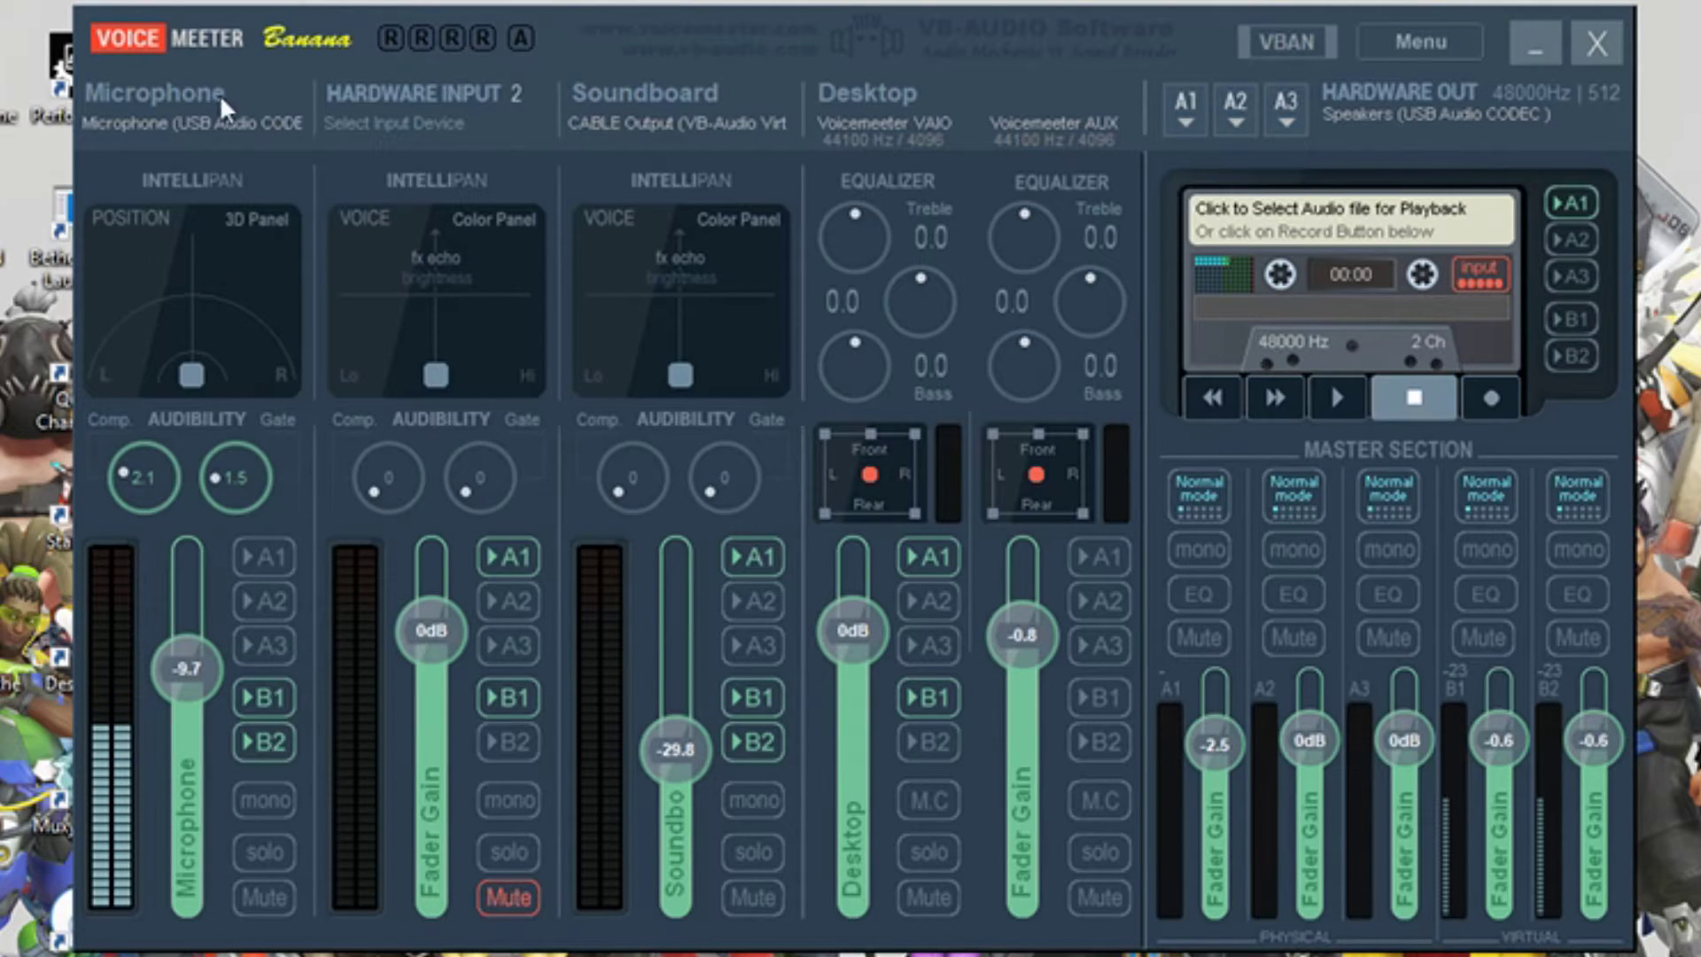
Enable B2 on the Microphone strip and B1 on the Desktop (VAIO) strip.
click(251, 739)
click(922, 698)
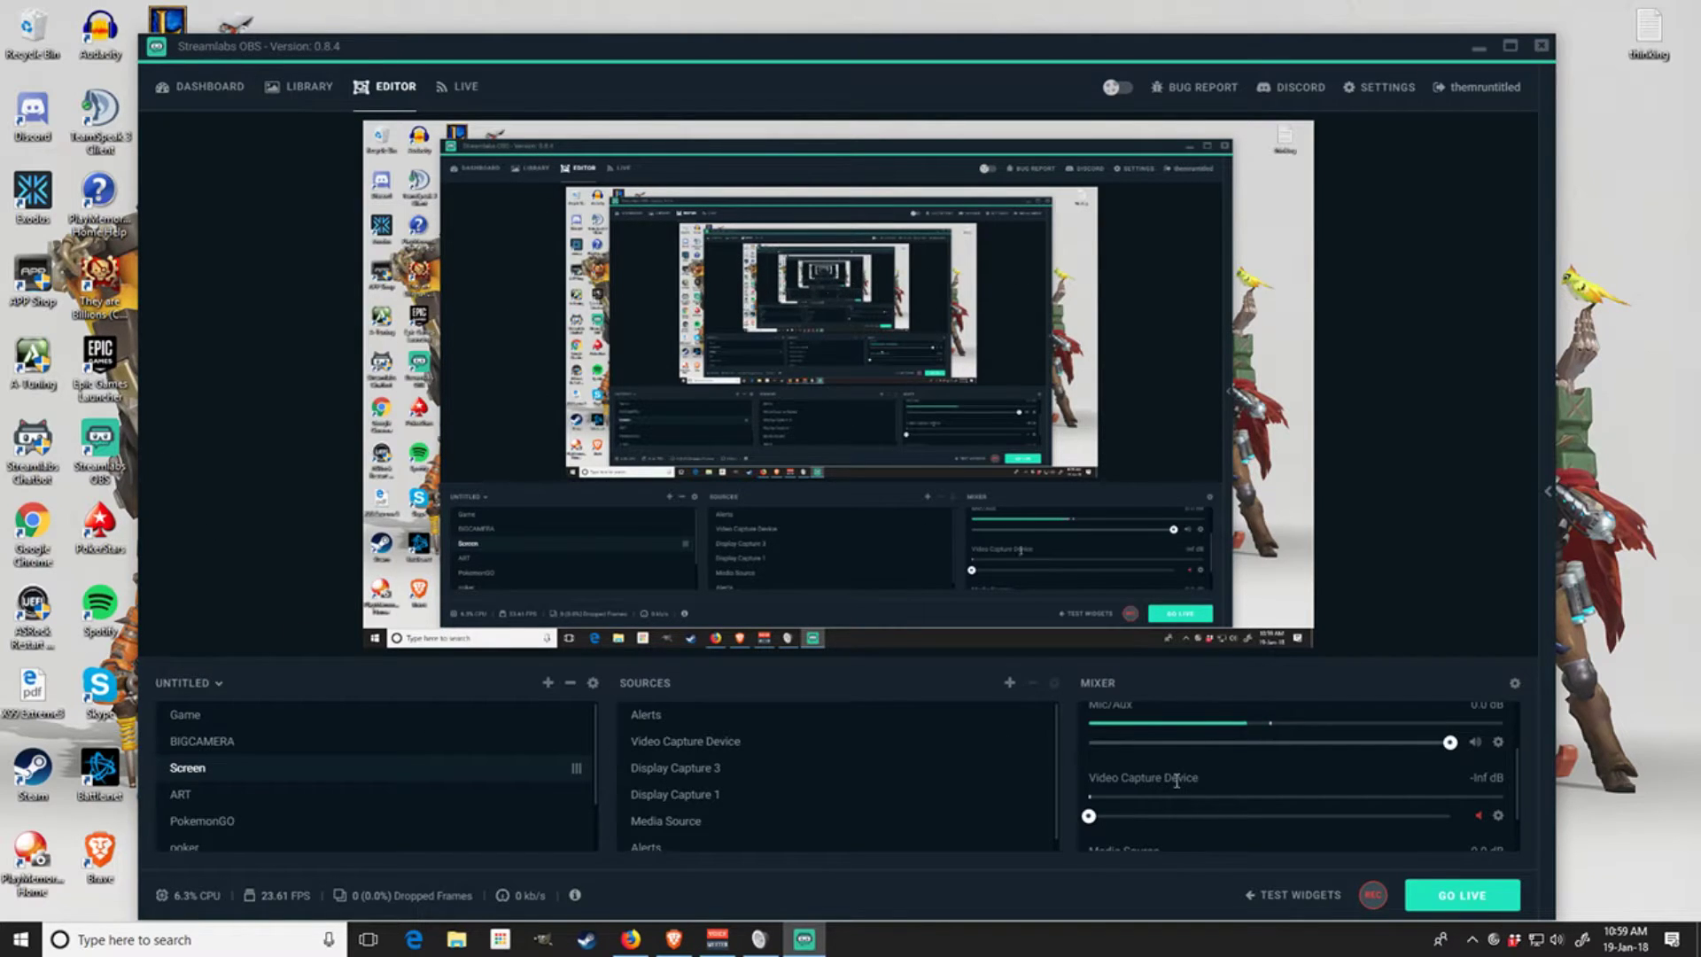
Scroll the Streamlabs OBS Mixer panel to show the Desktop Audio and Mic/Aux channels.
scroll(1202, 774, up, 2)
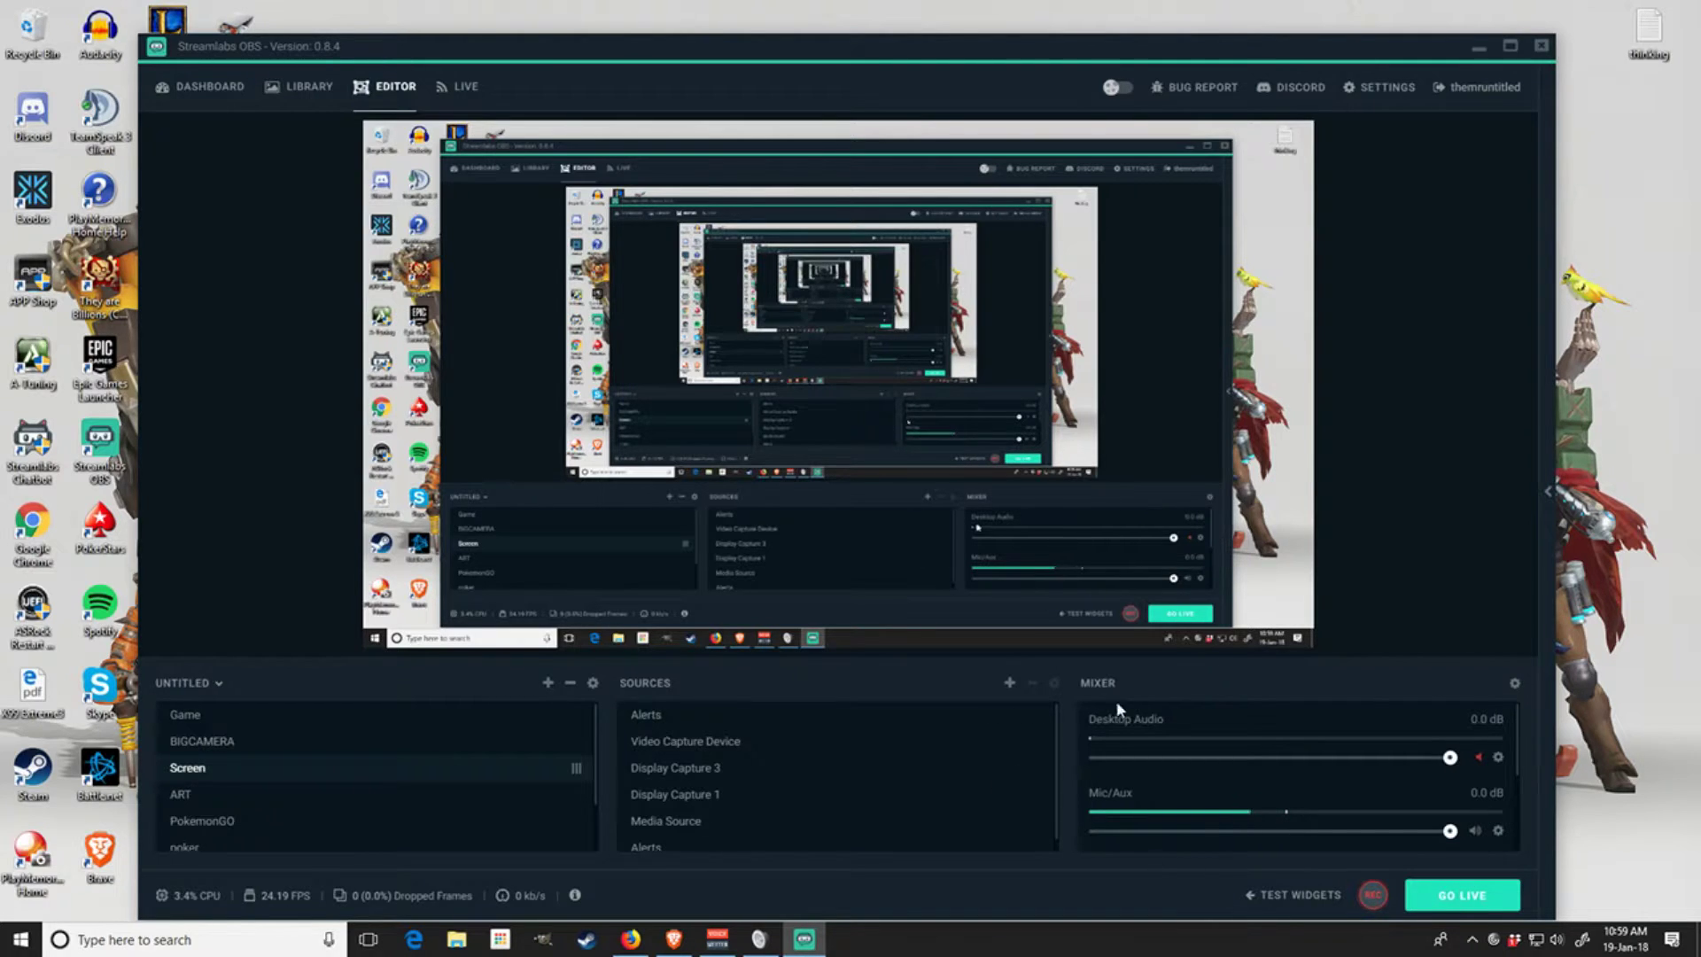
scroll(1321, 769, down, 2)
scroll(1308, 755, up, 2)
Change the Mic/Aux properties' Device to VoiceMeeter Output (VB-Audio VoiceMeeter VAIO) and confirm.
scroll(1284, 787, down, 2)
click(1499, 742)
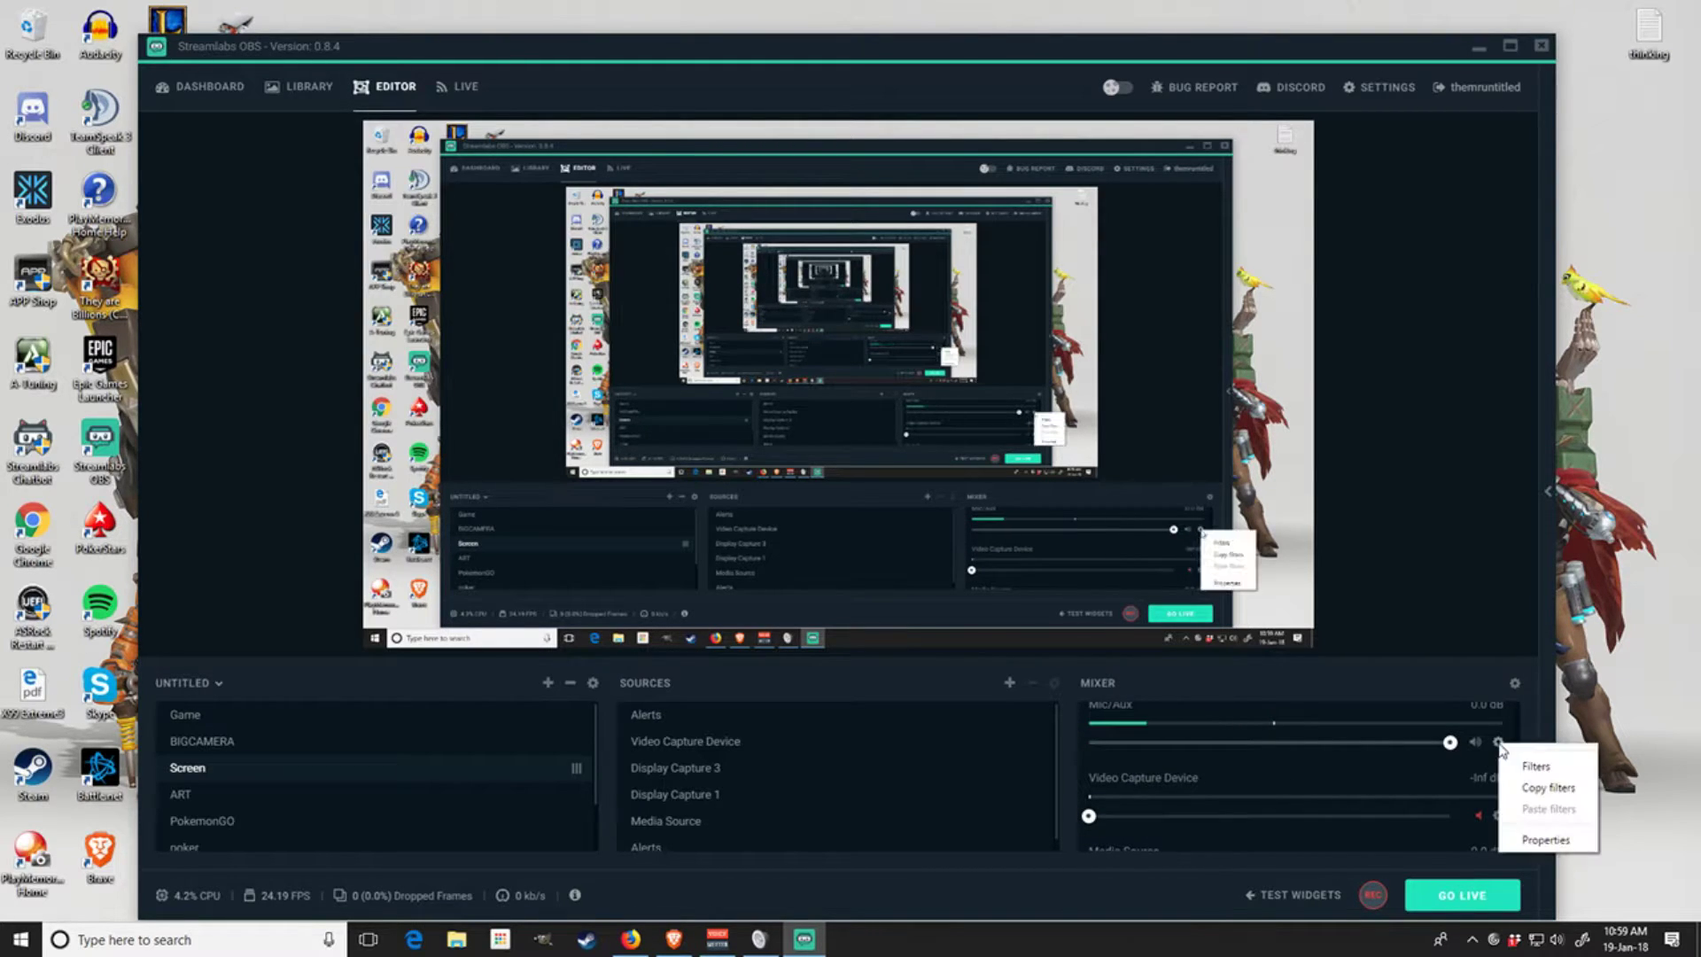
click(1521, 840)
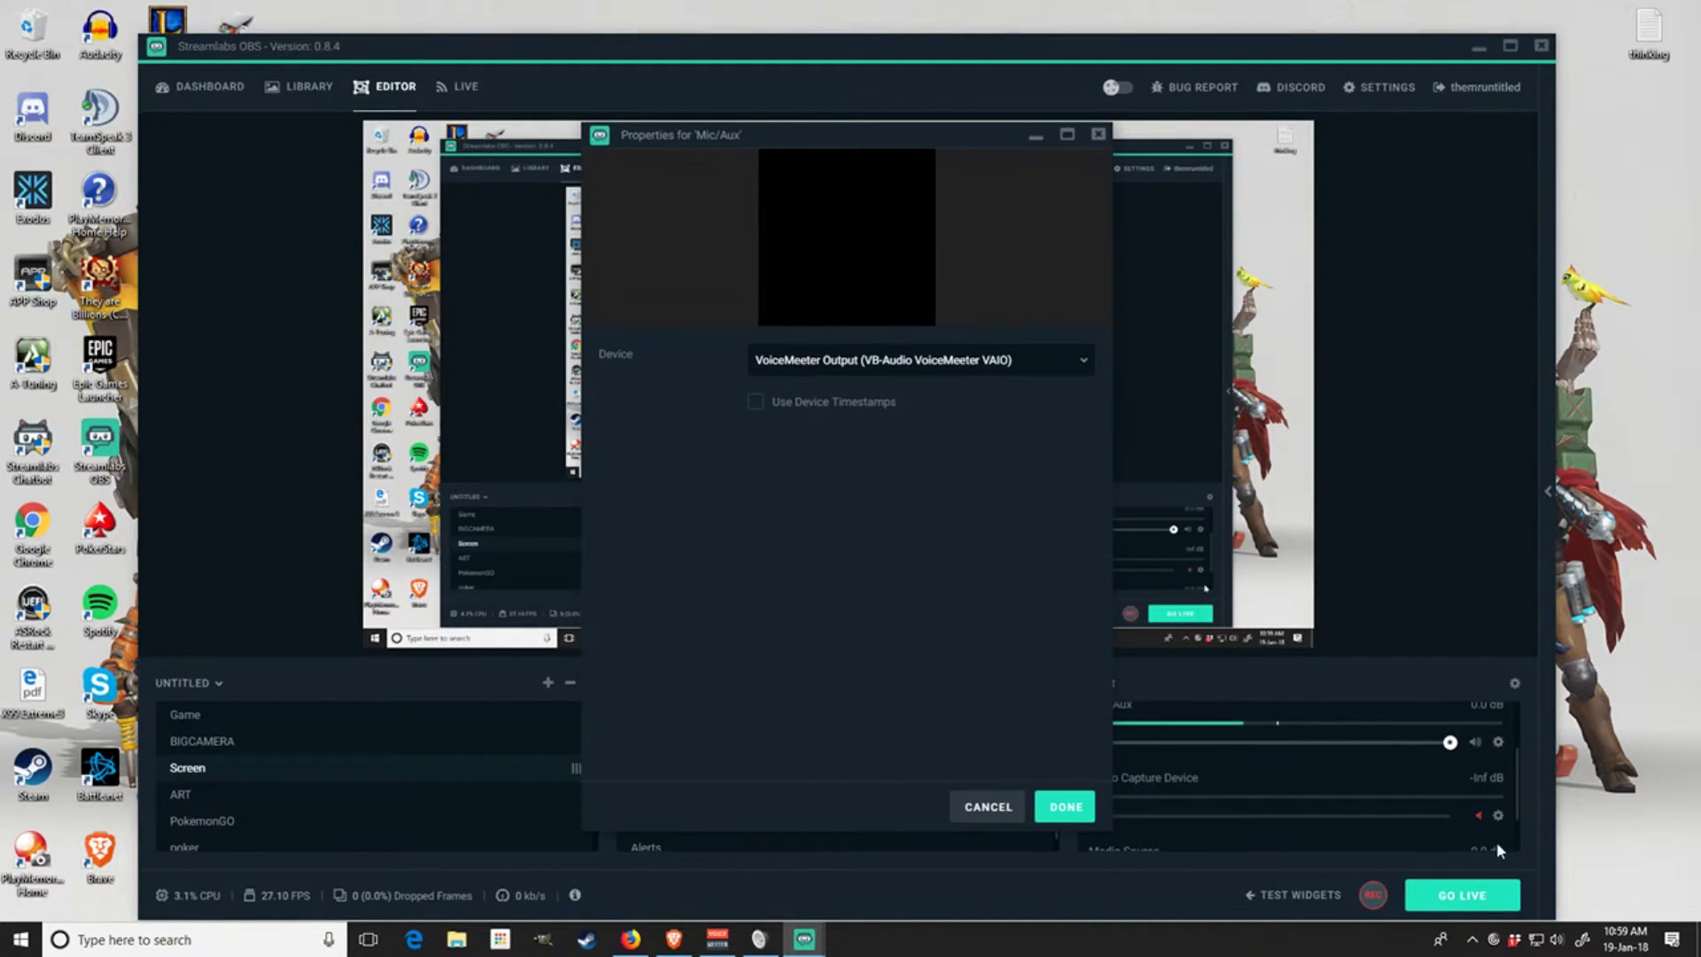
click(1052, 377)
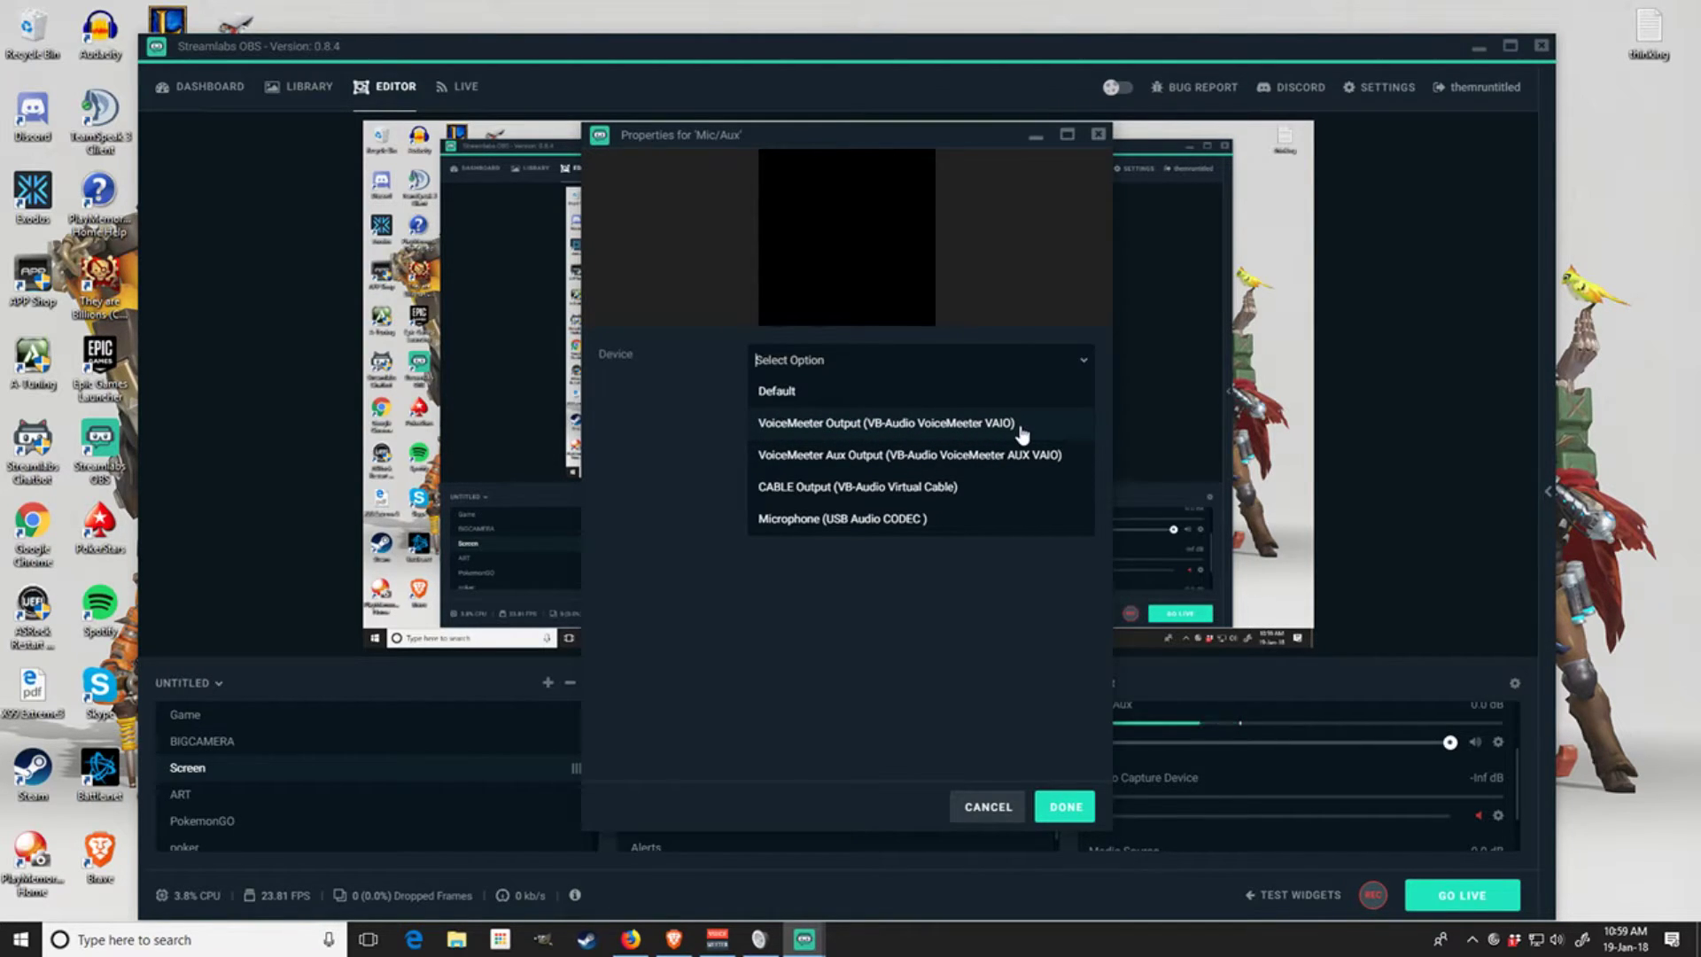
click(1064, 806)
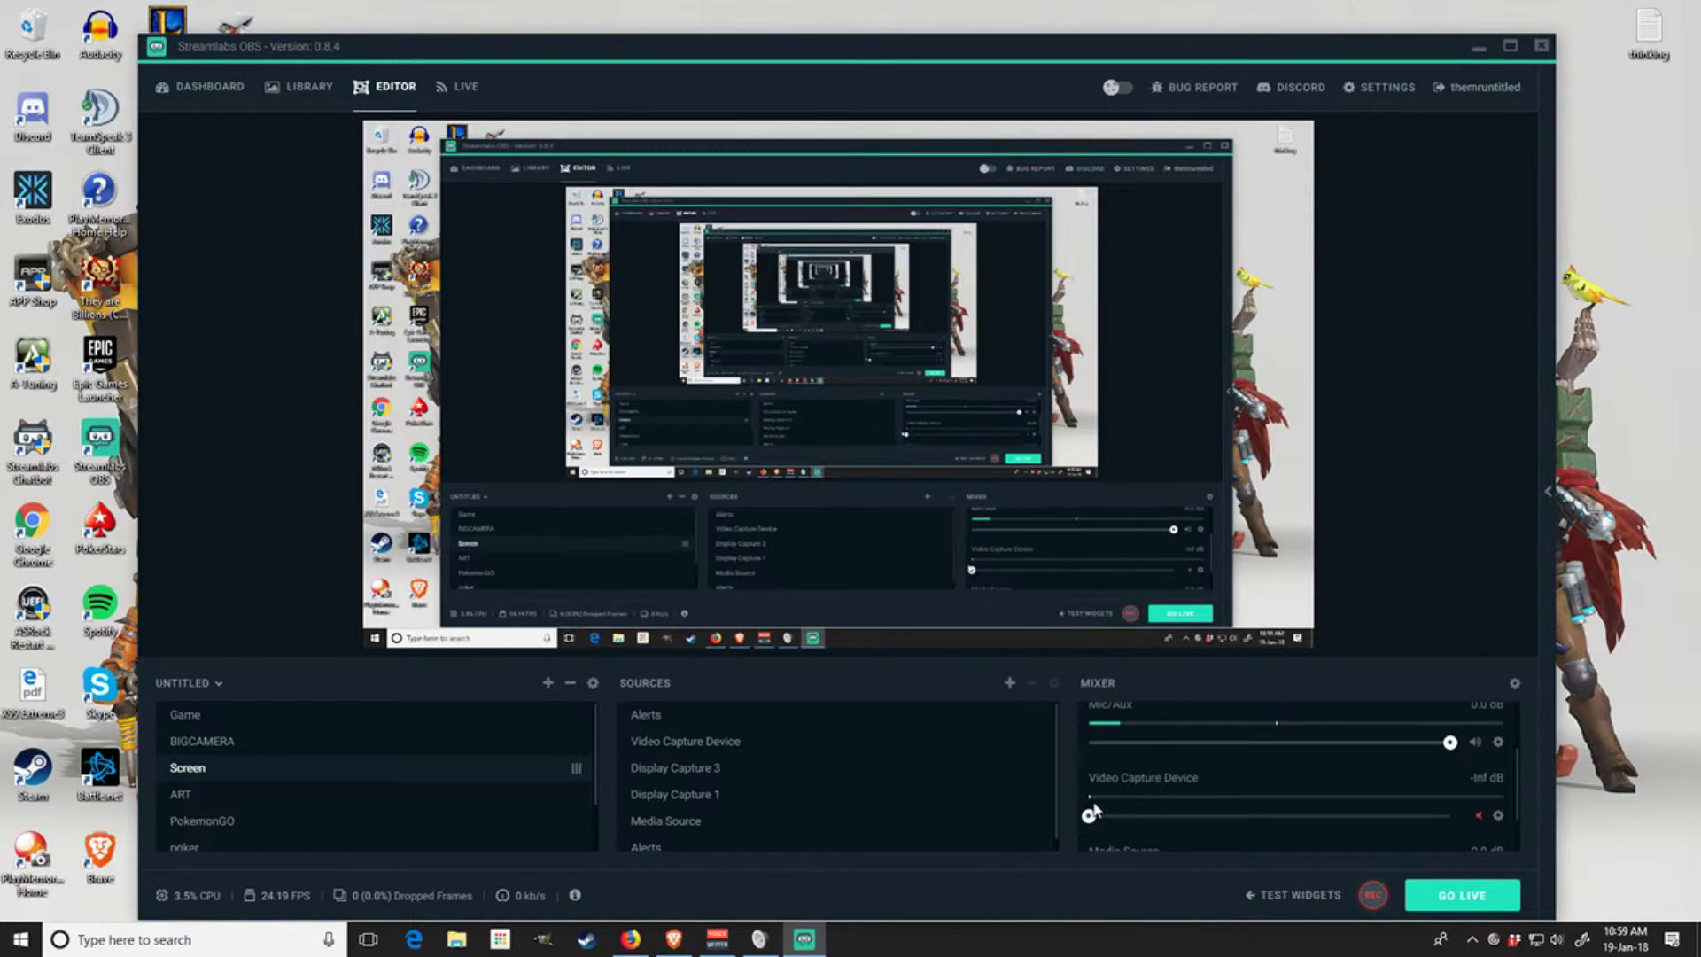
scroll(1258, 784, up, 3)
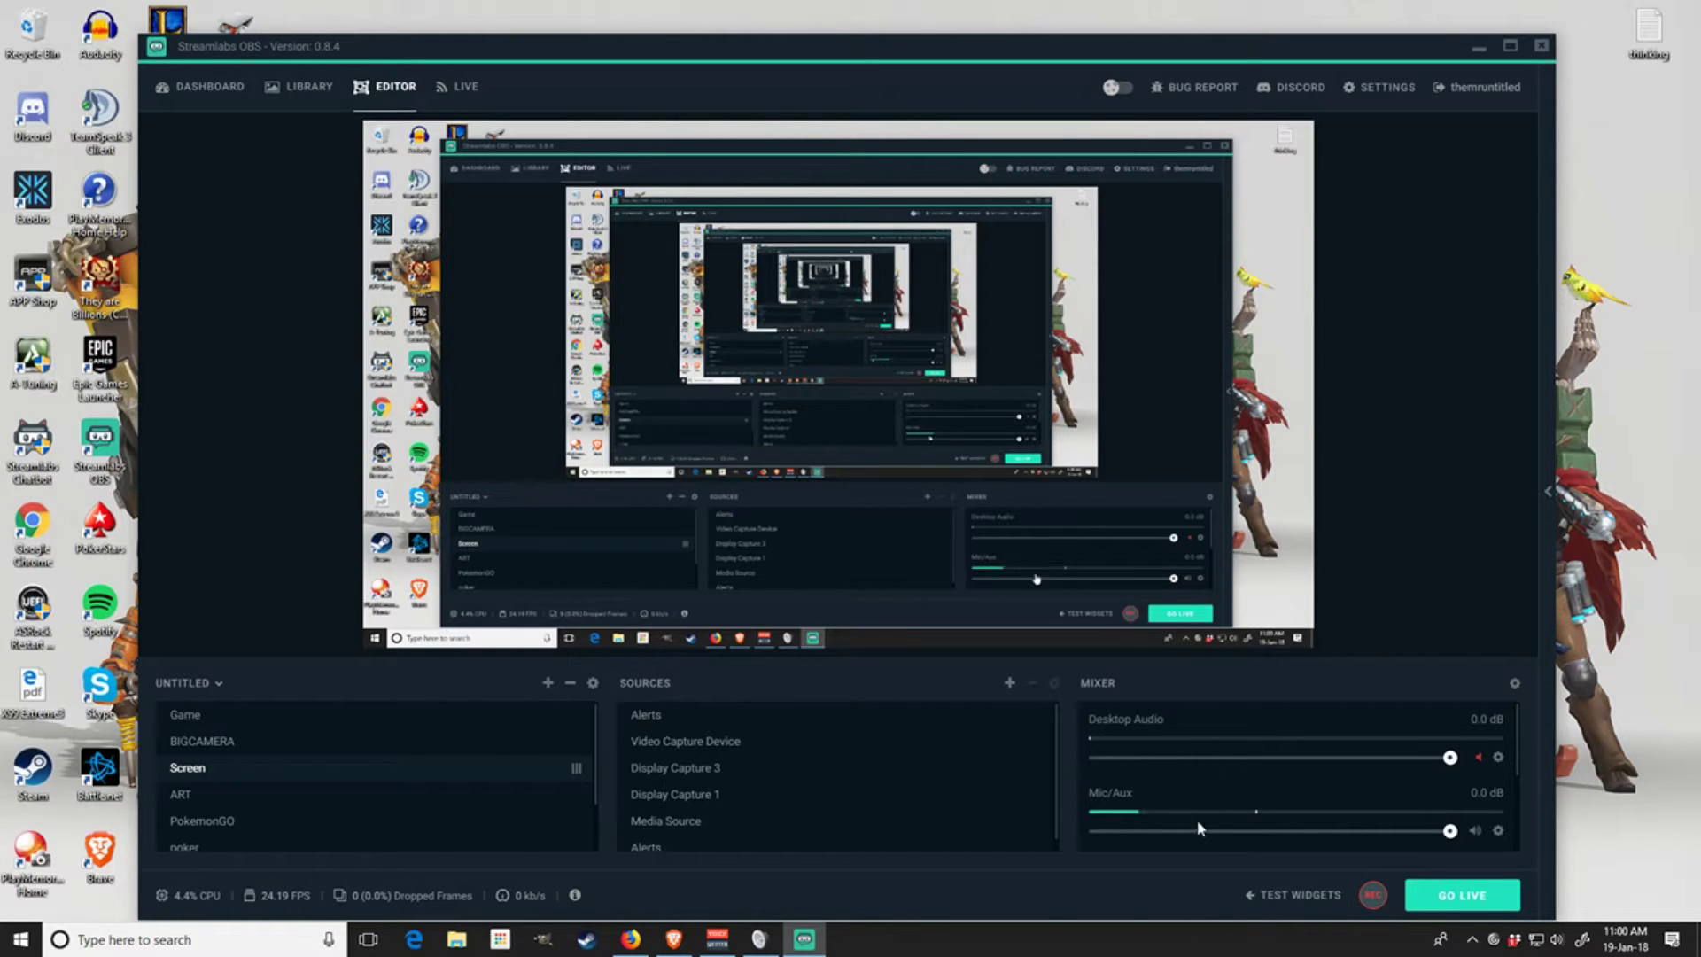
scroll(1311, 782, down, 2)
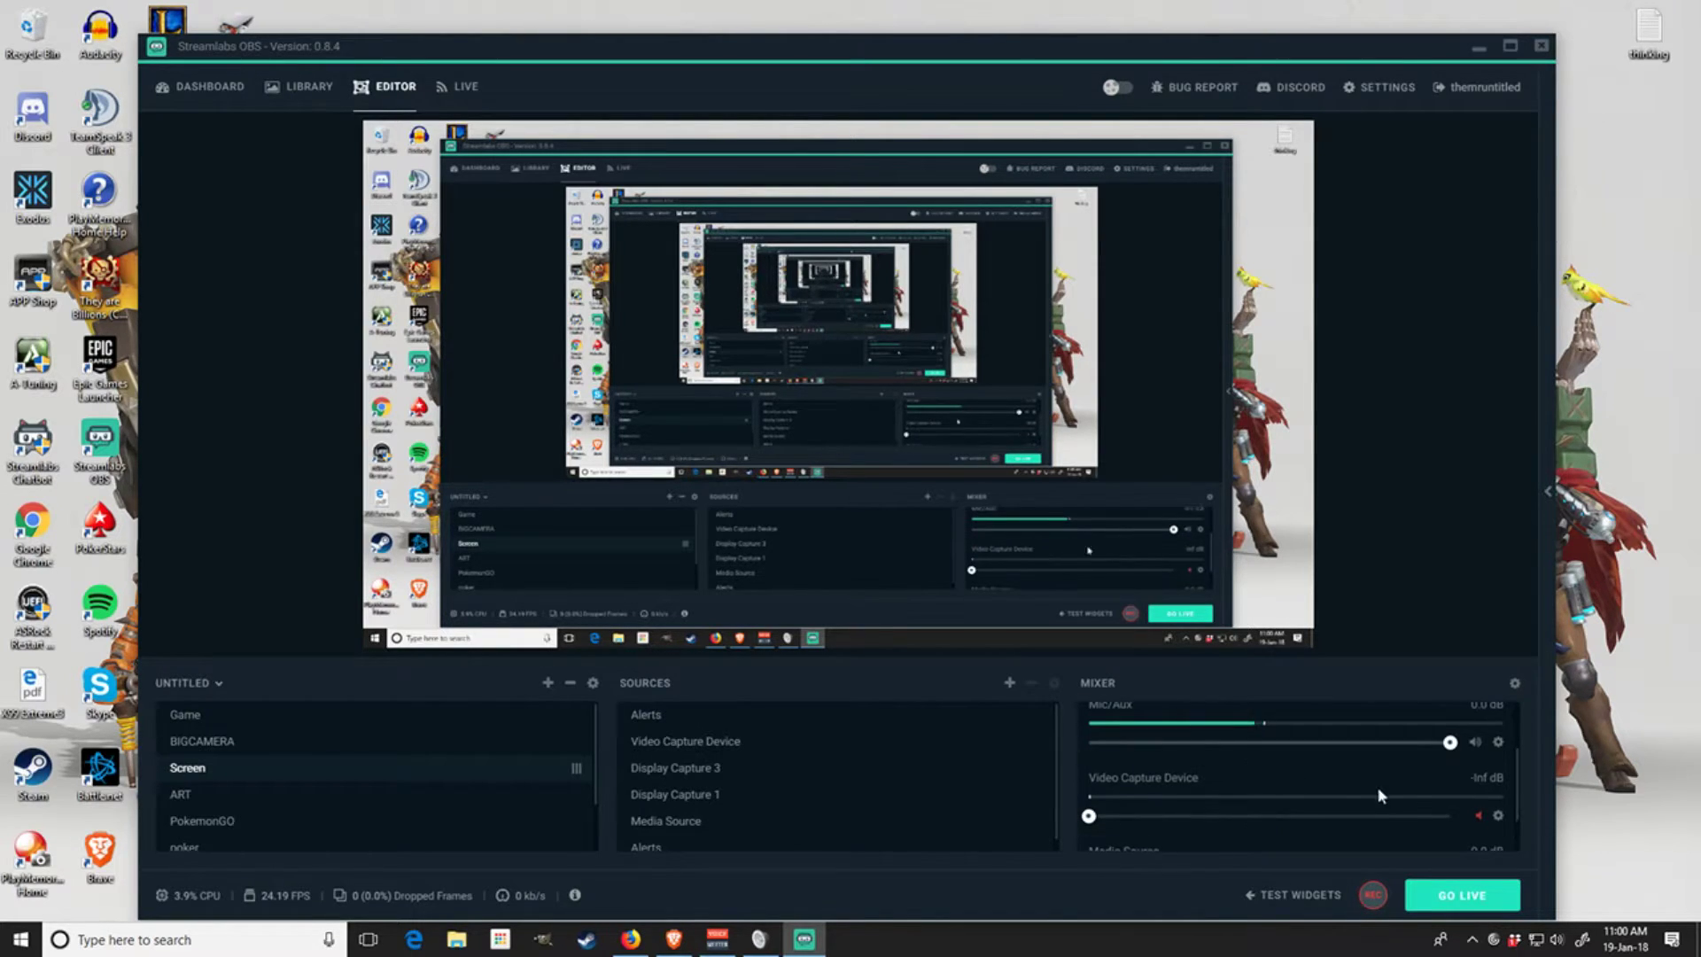
scroll(1465, 816, down, 1)
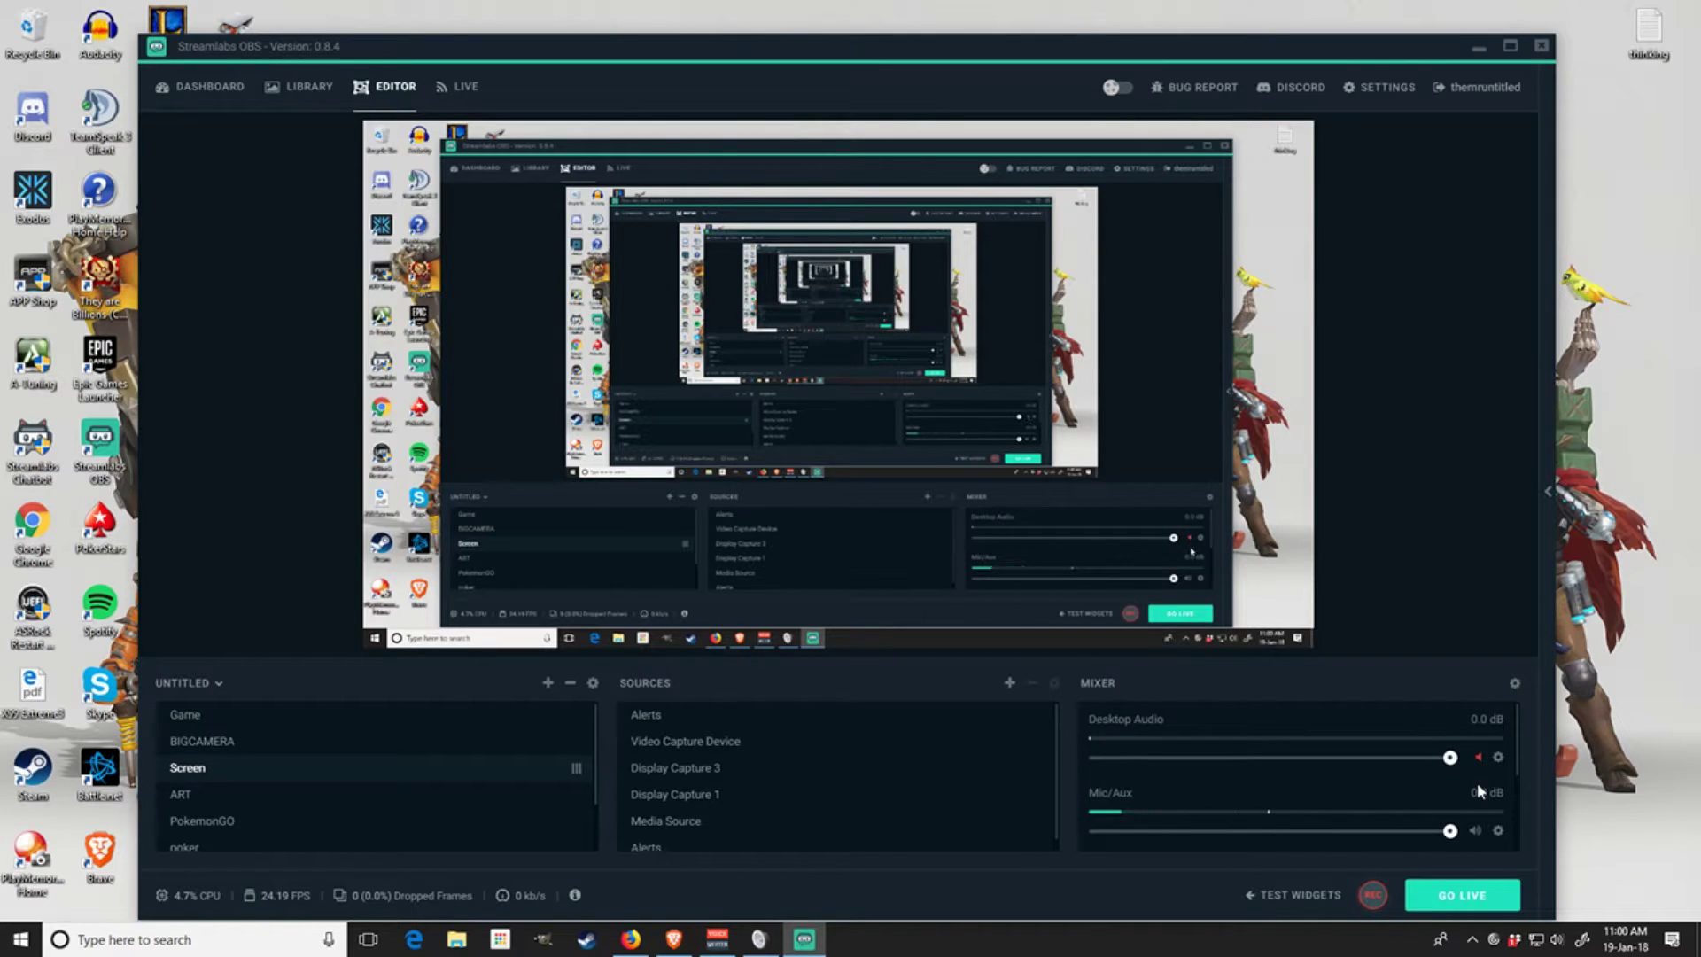
scroll(1469, 769, up, 1)
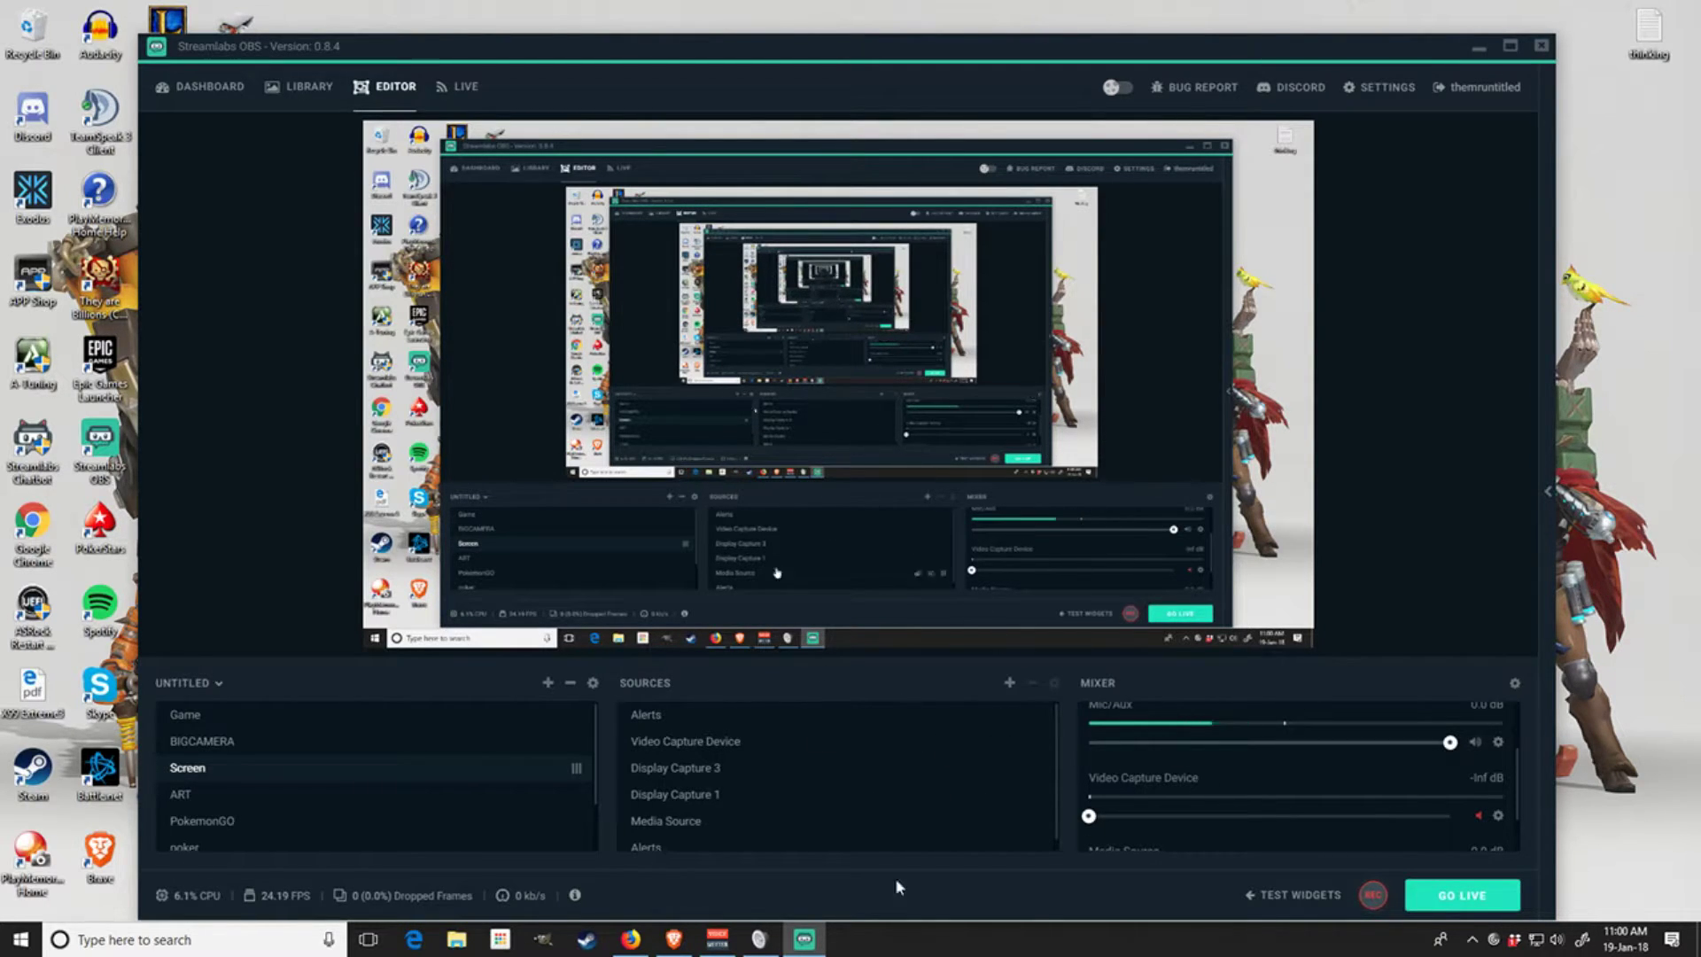
scroll(1218, 770, up, 2)
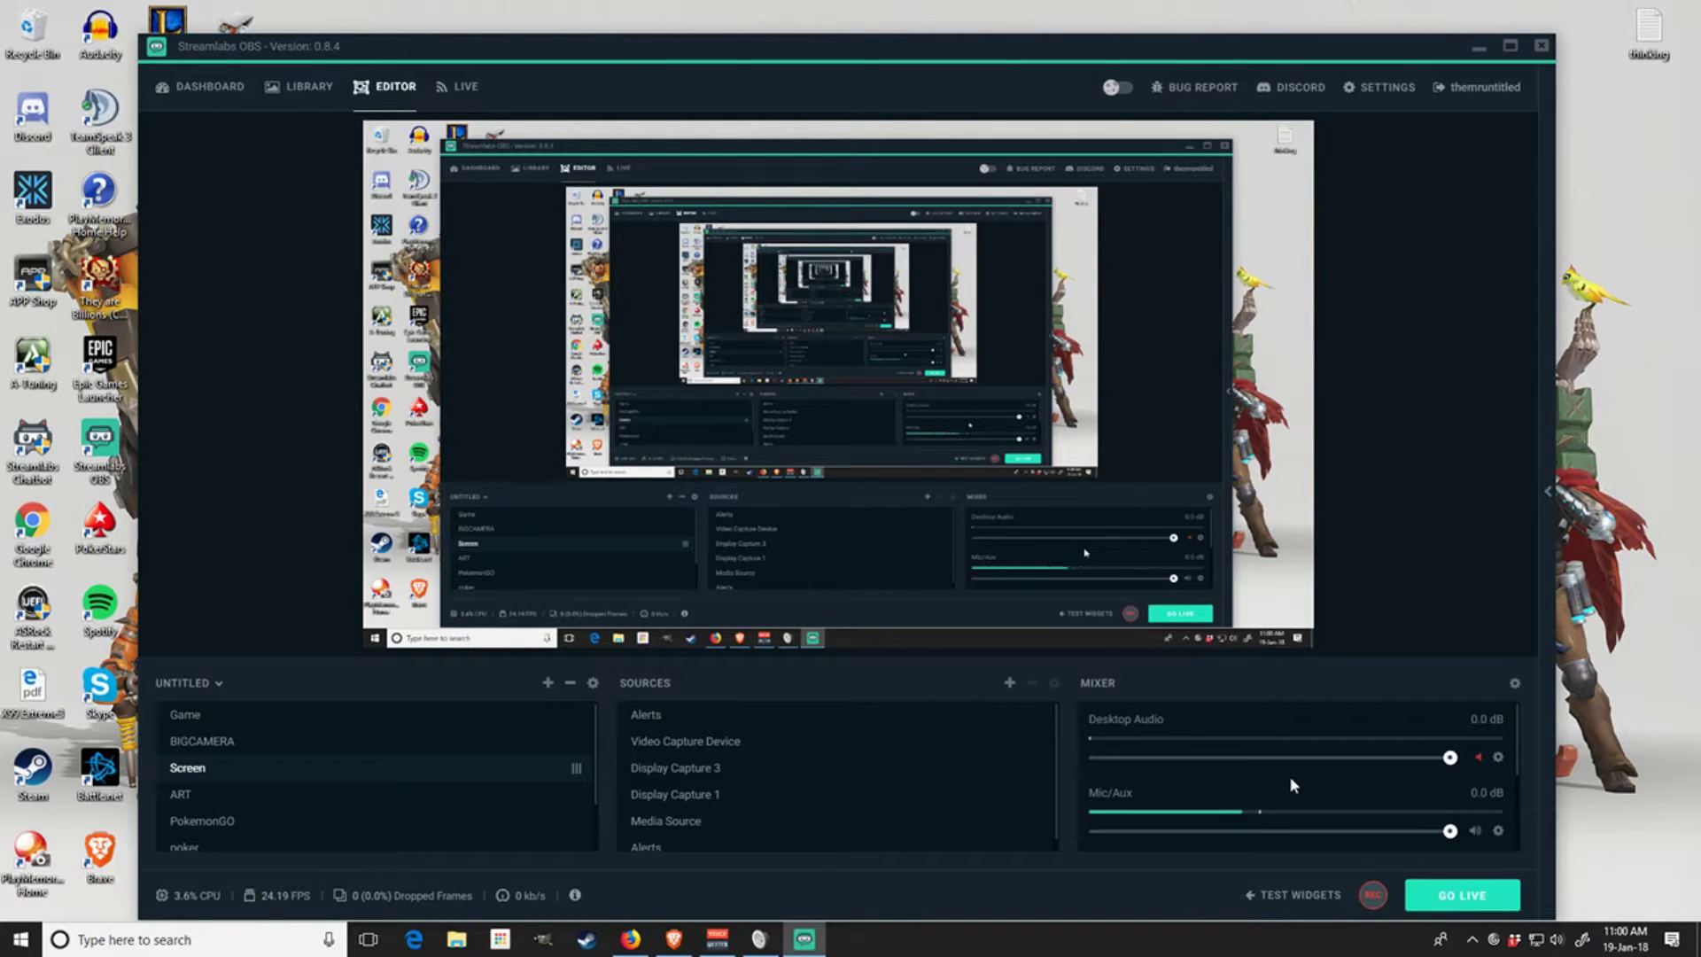
scroll(1342, 773, down, 1)
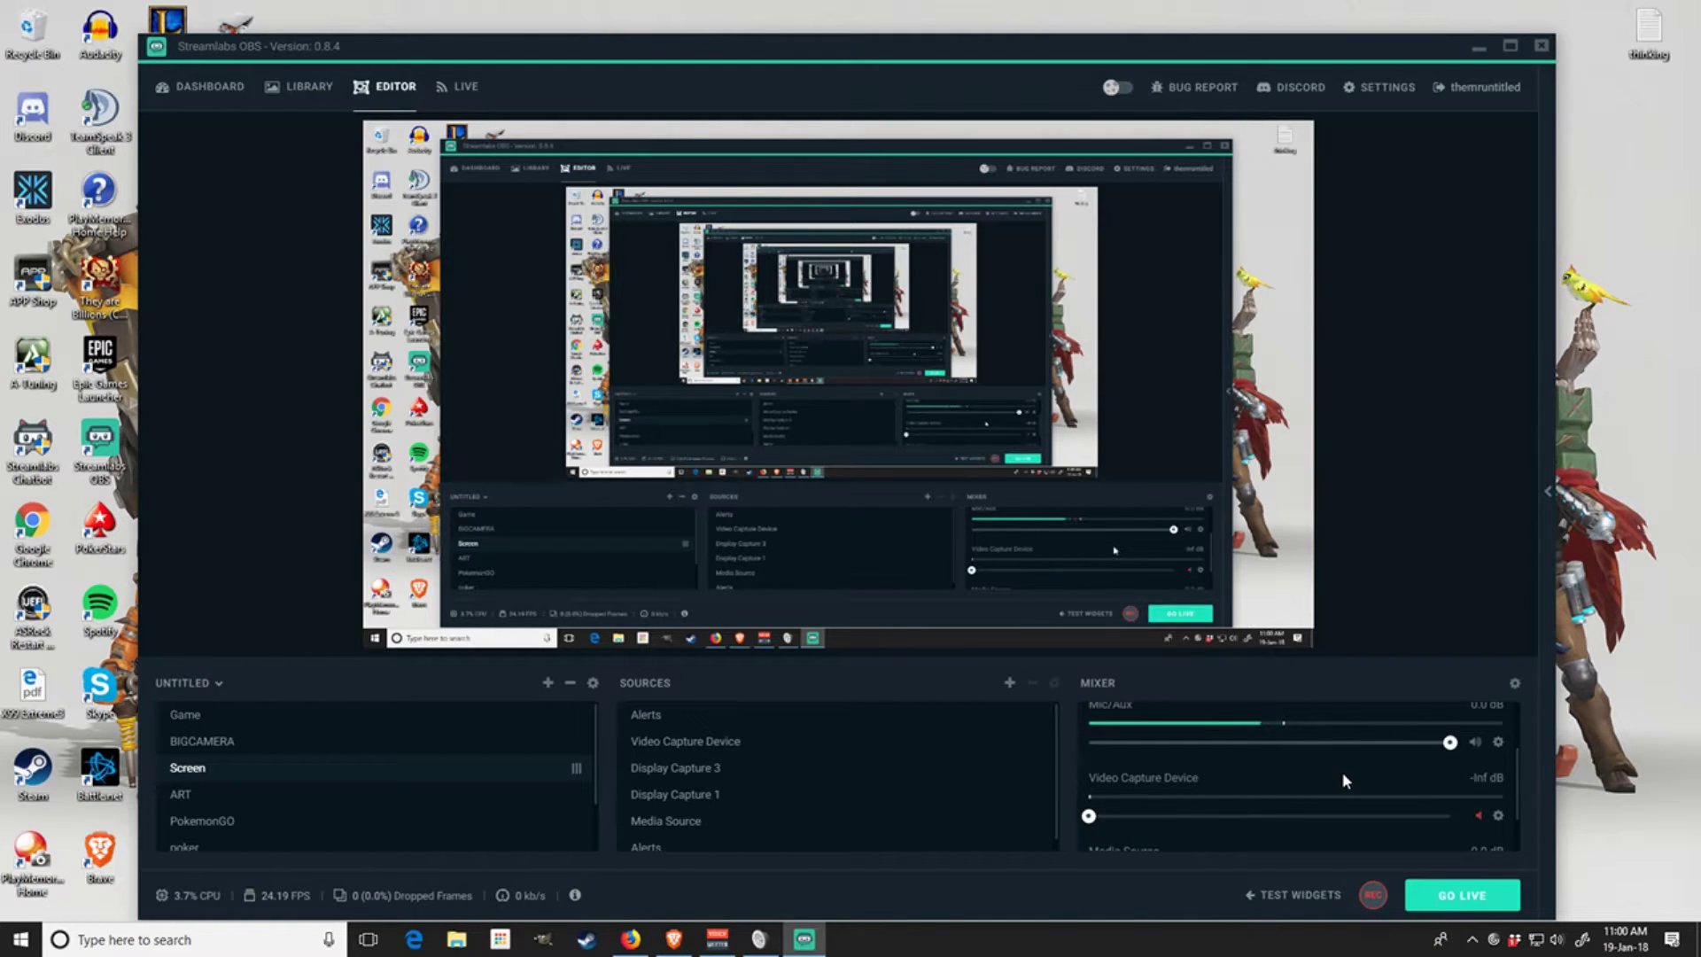
scroll(1362, 789, up, 1)
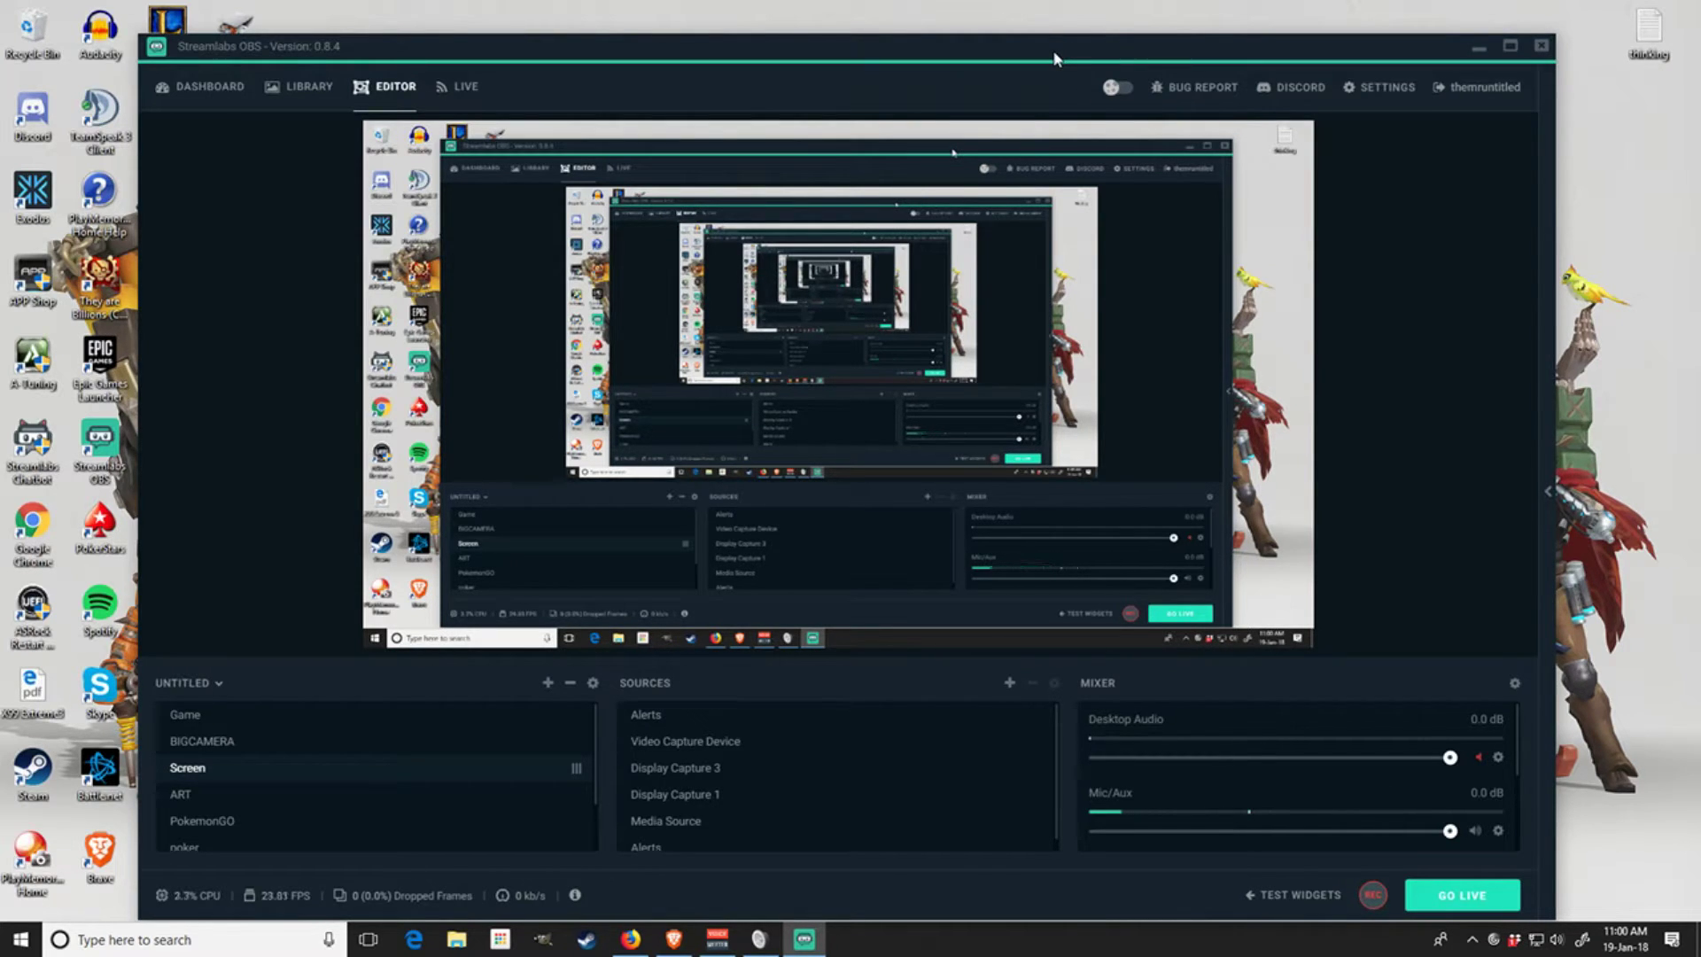
Drag the Streamlabs OBS window onto the second monitor to uncover Voicemeeter Banana.
drag(1055, 58, 1700, 106)
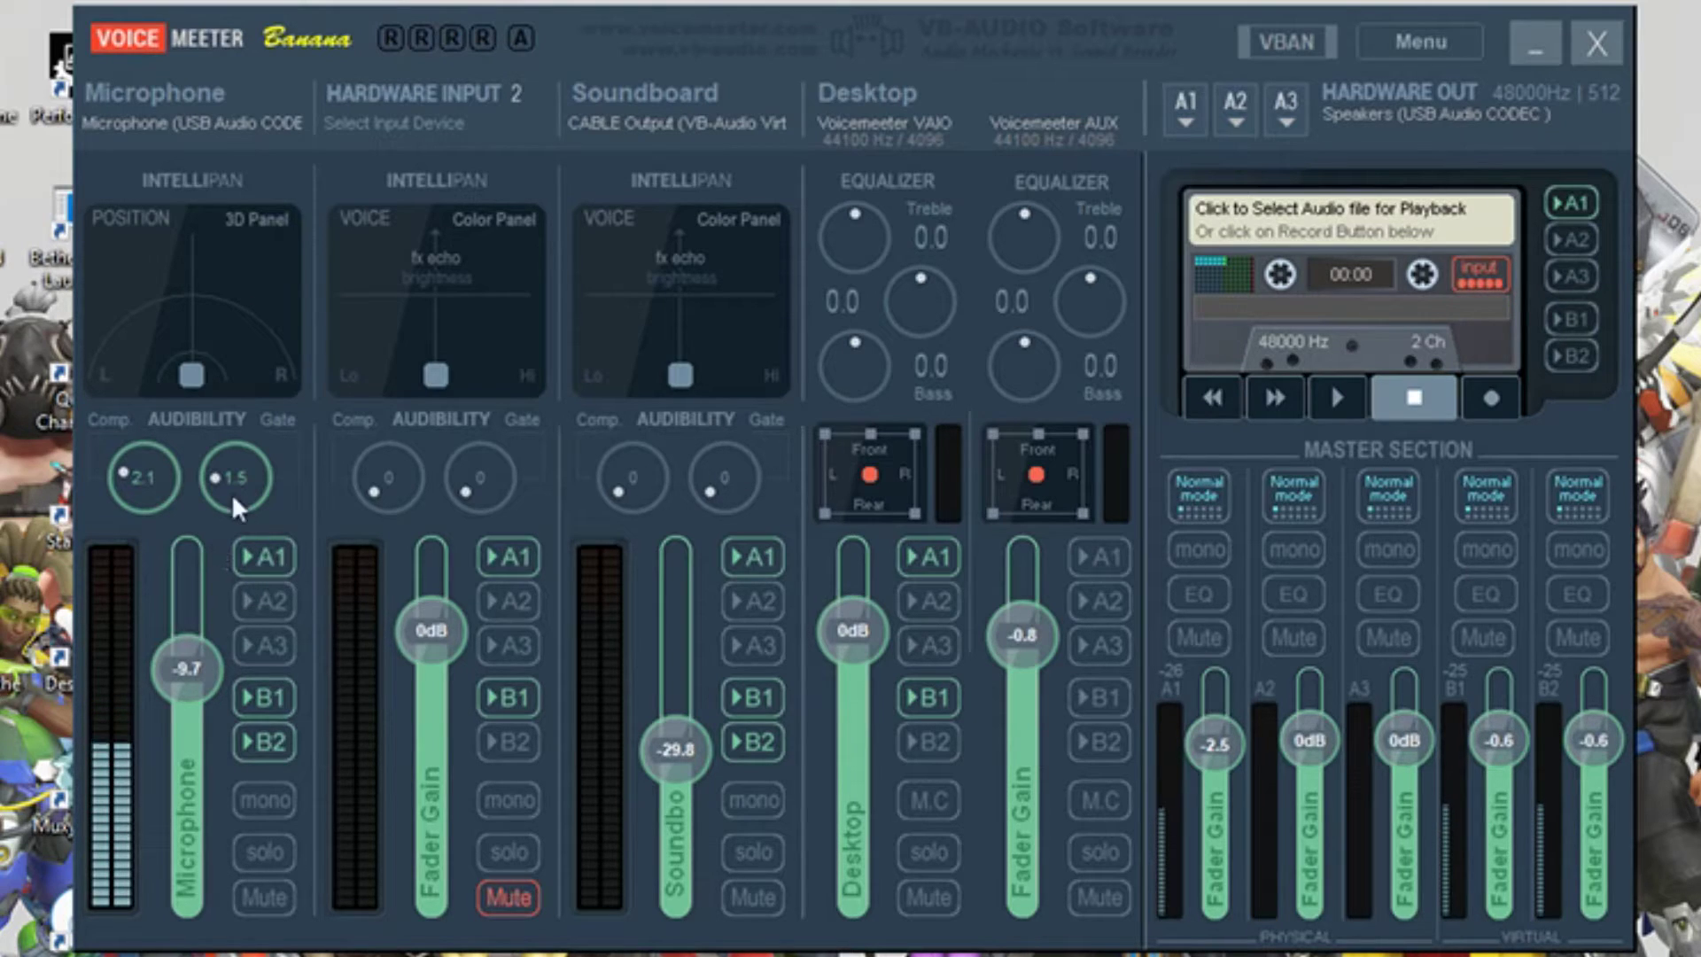
right_click(241, 306)
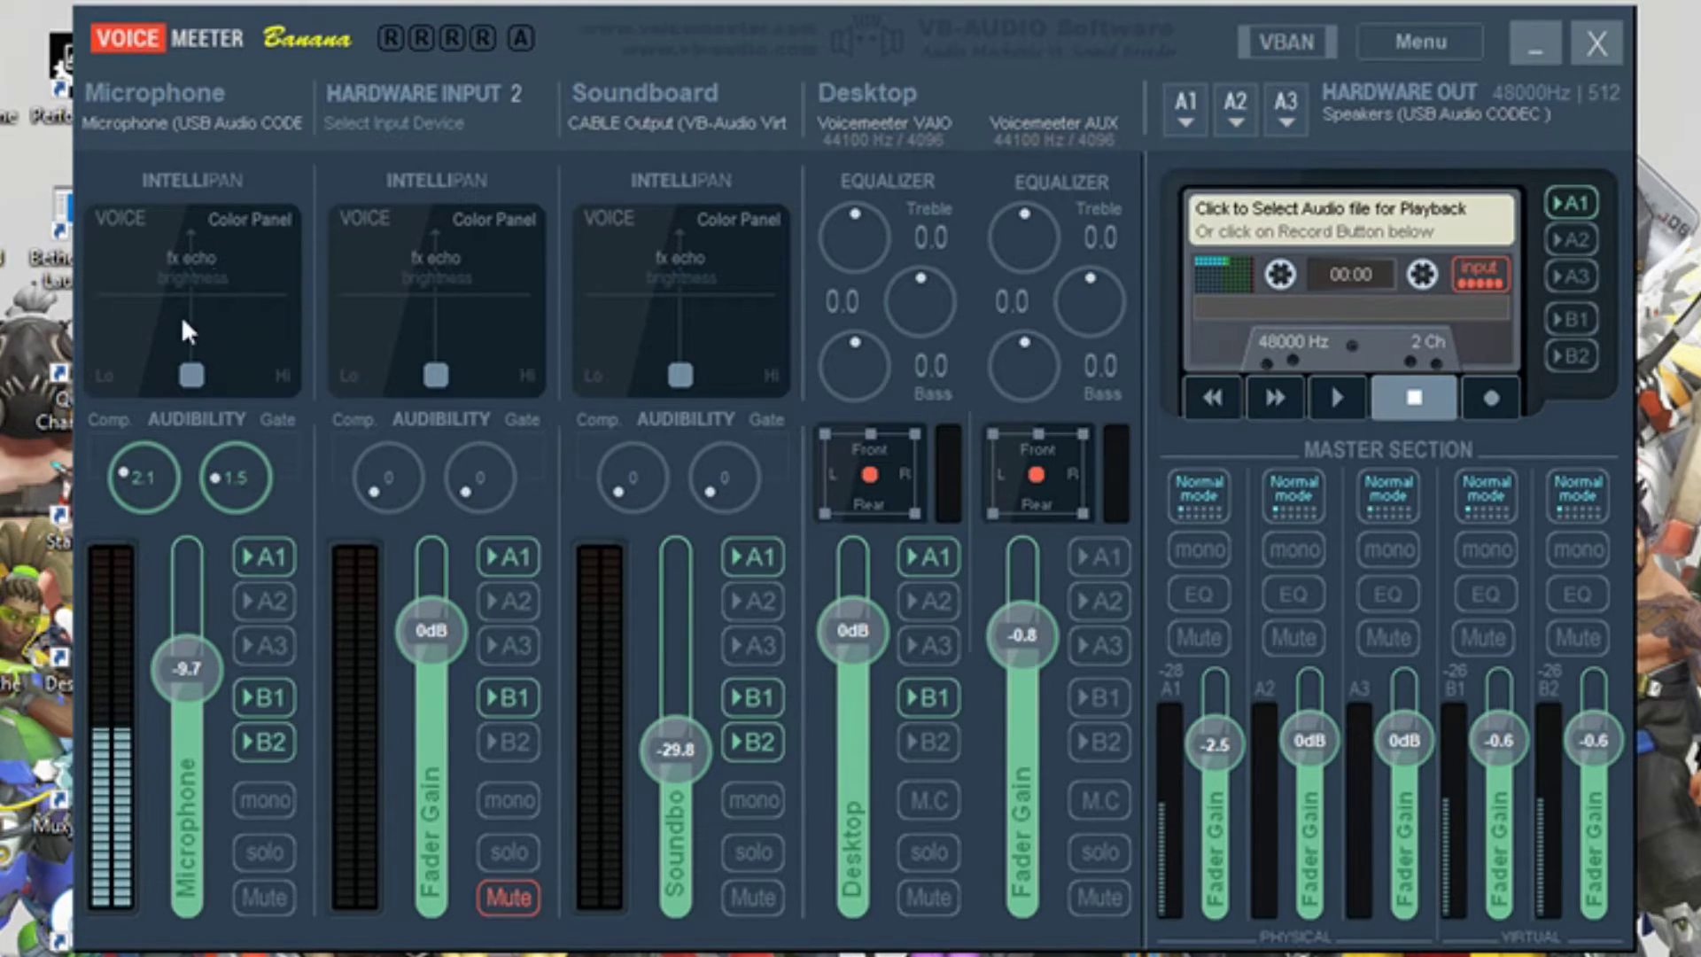
drag(190, 370, 103, 369)
drag(278, 360, 296, 380)
click(127, 235)
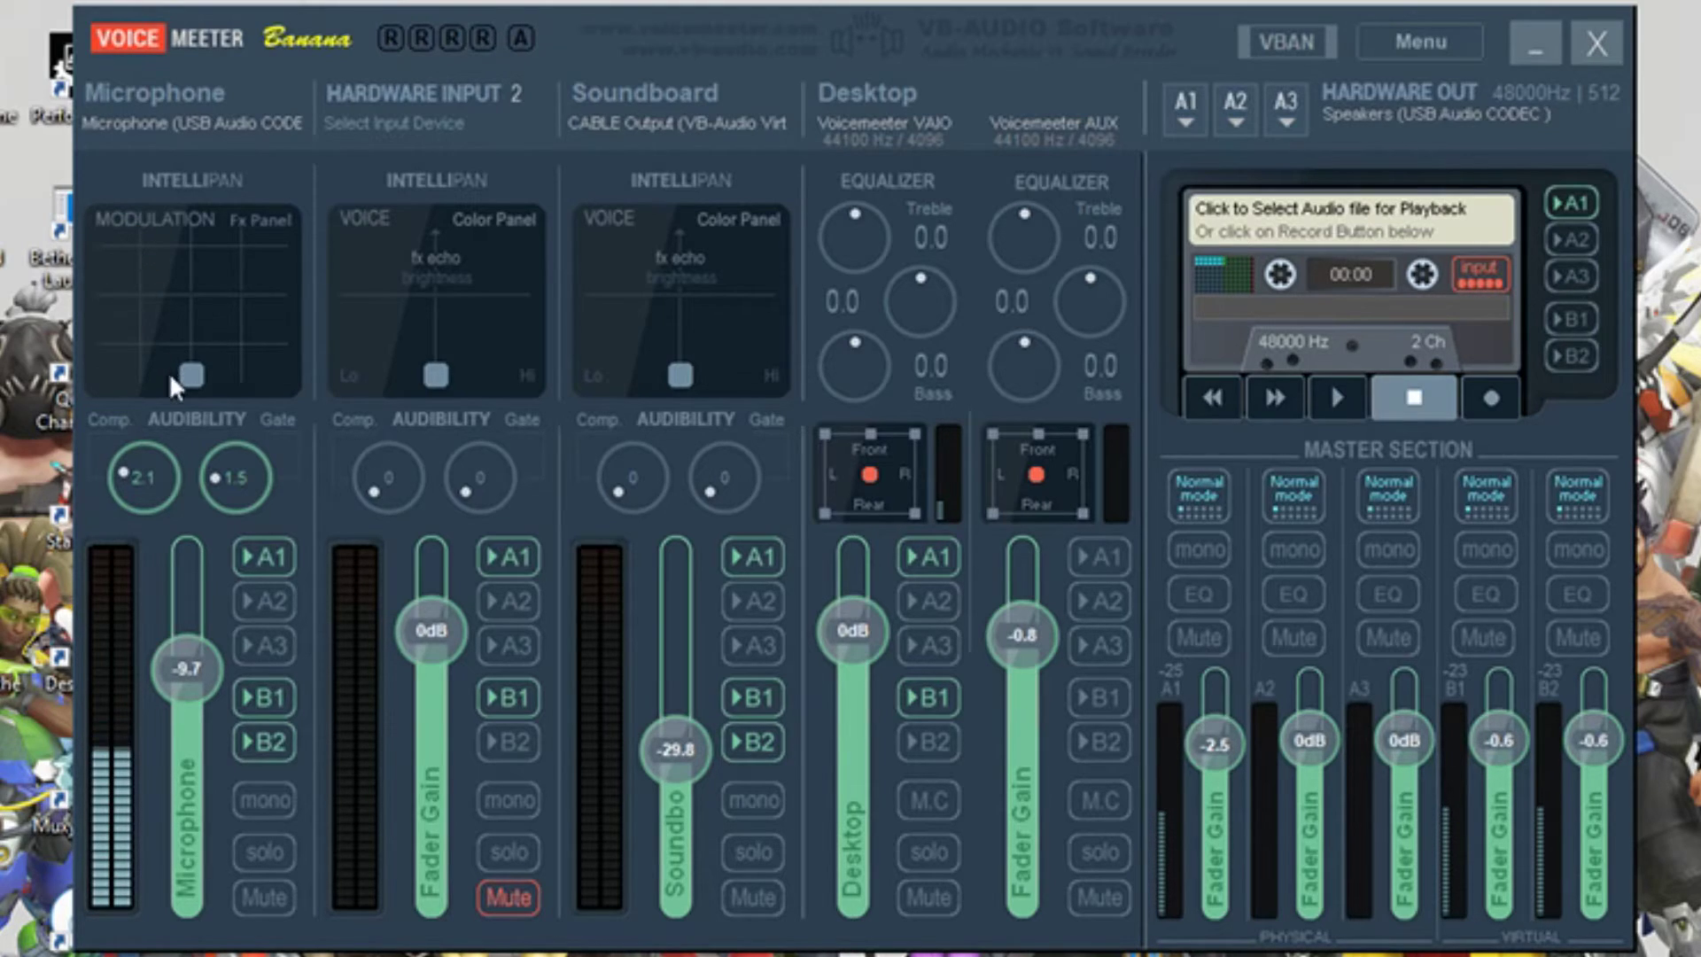
click(131, 285)
click(181, 301)
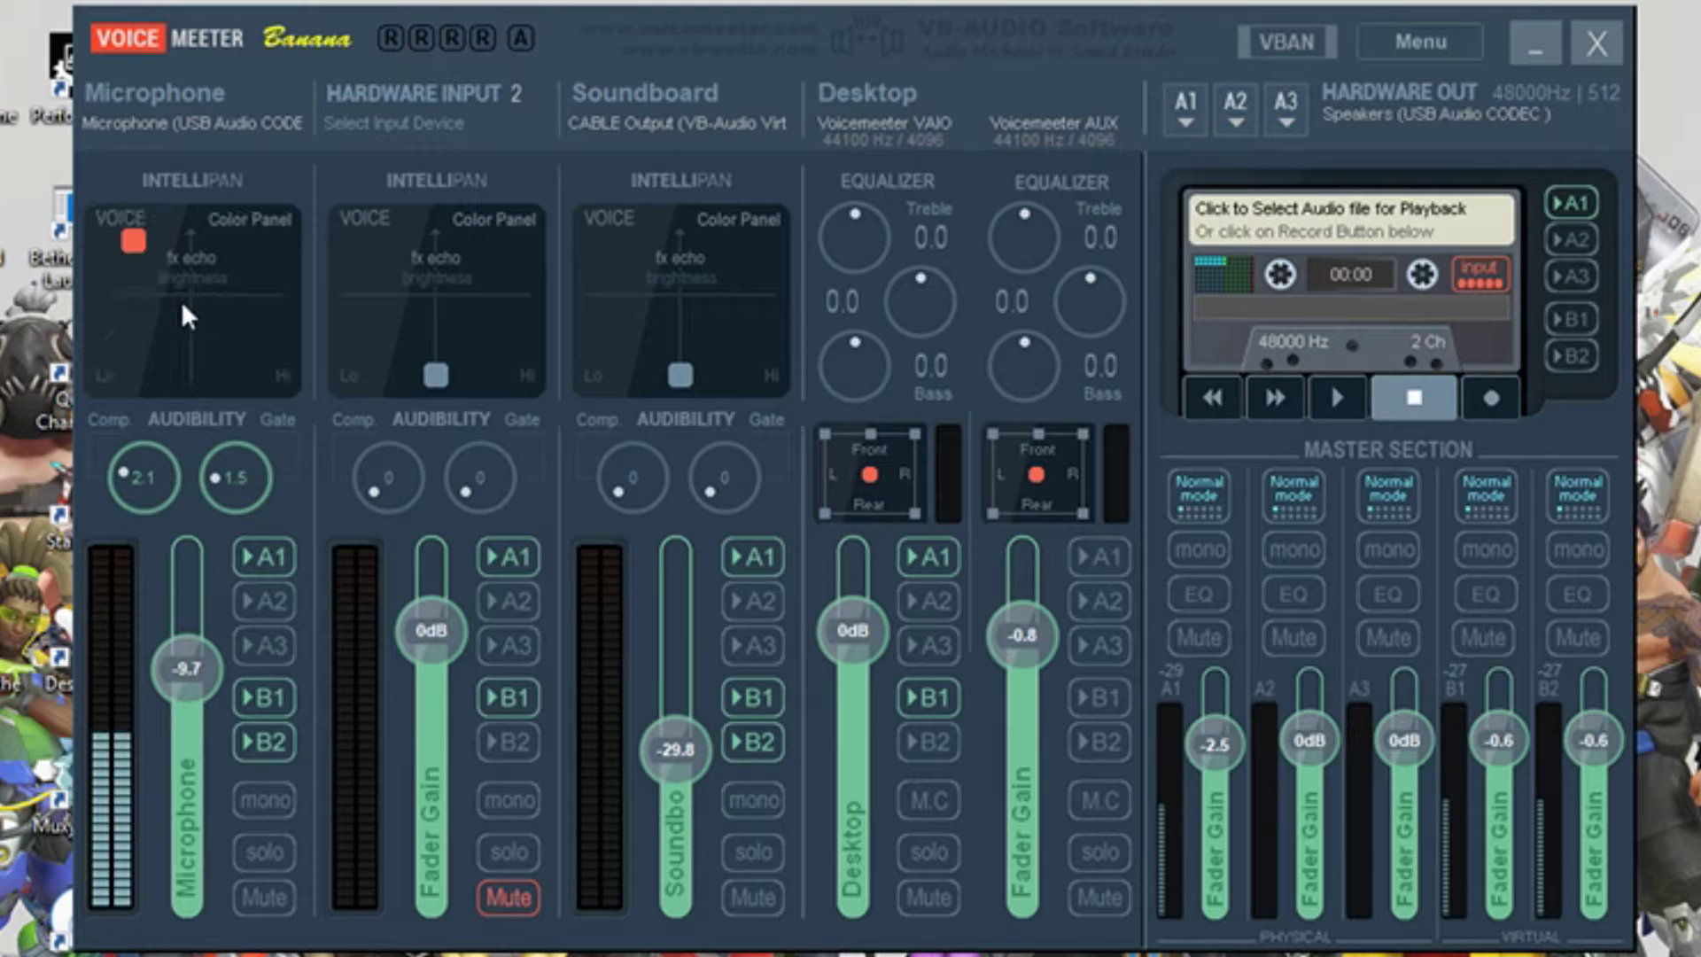
double_click(129, 239)
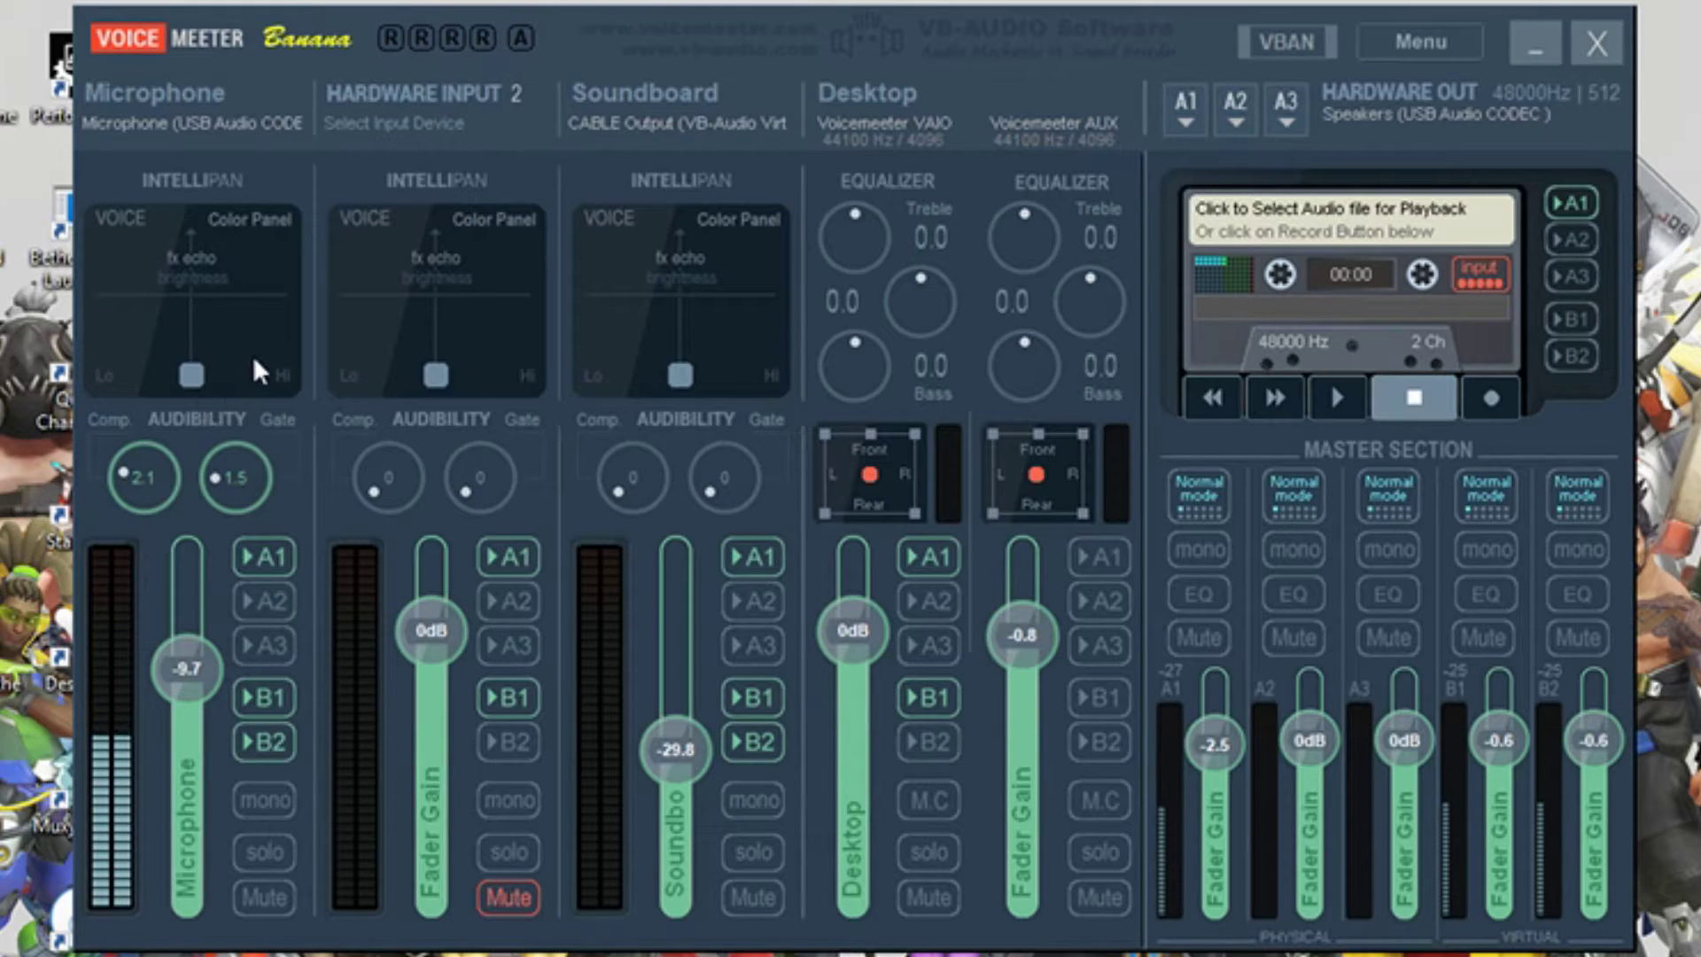
click(241, 305)
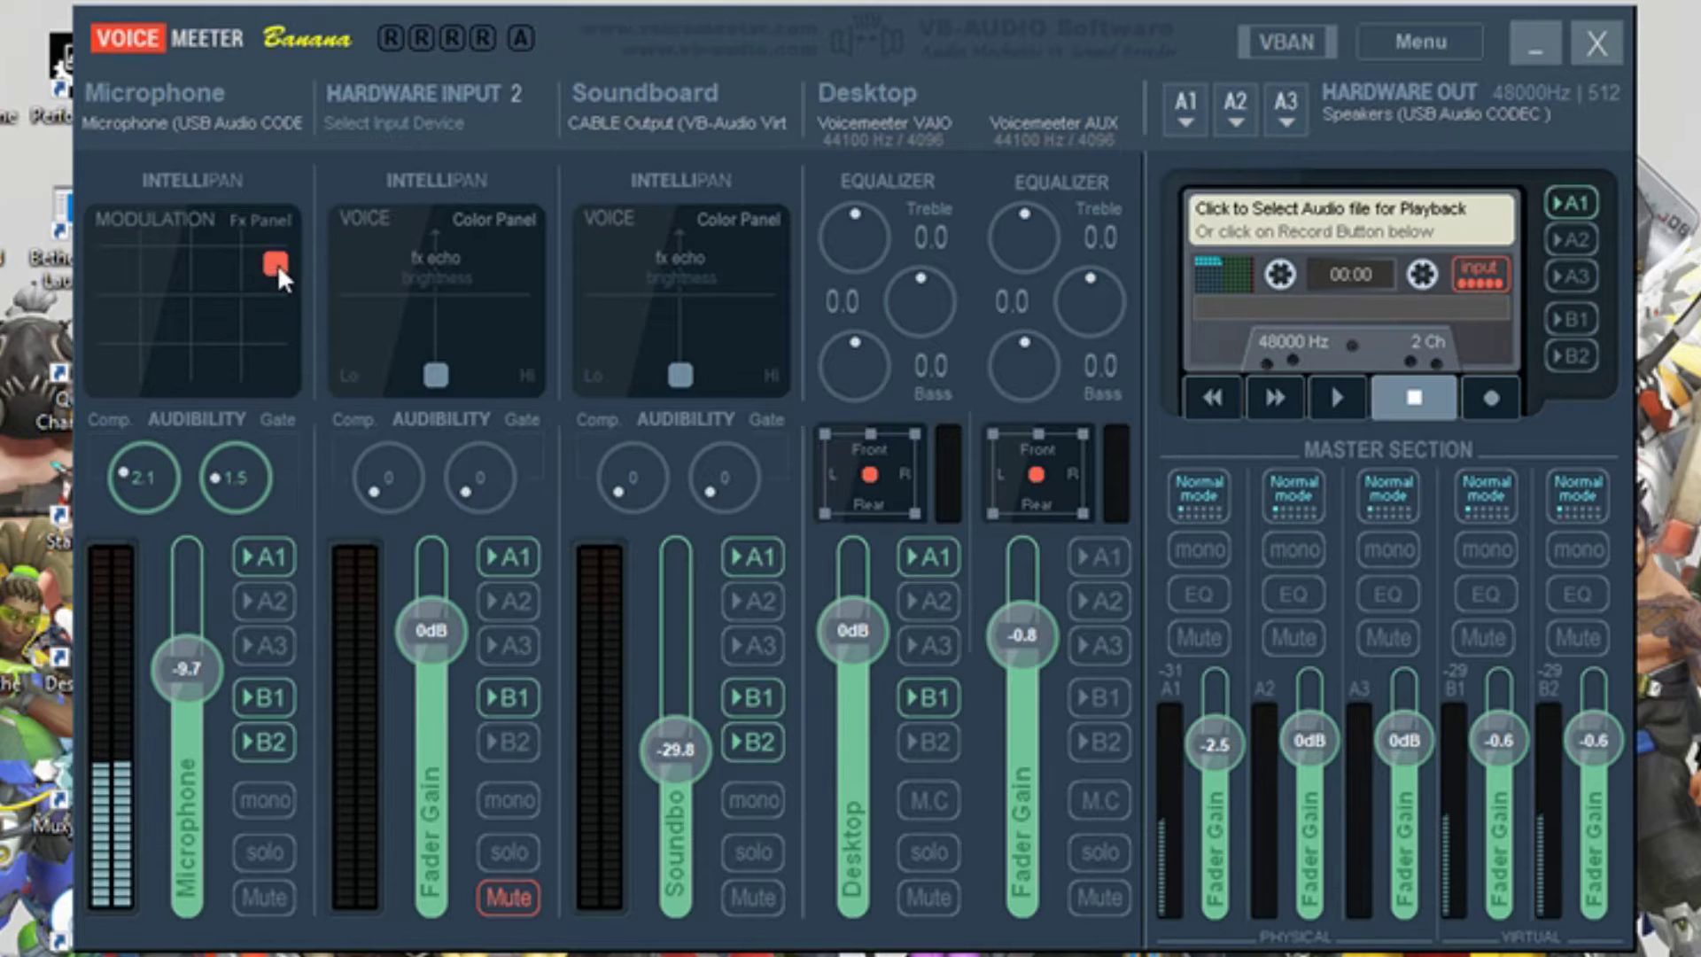
drag(210, 326, 196, 339)
click(256, 220)
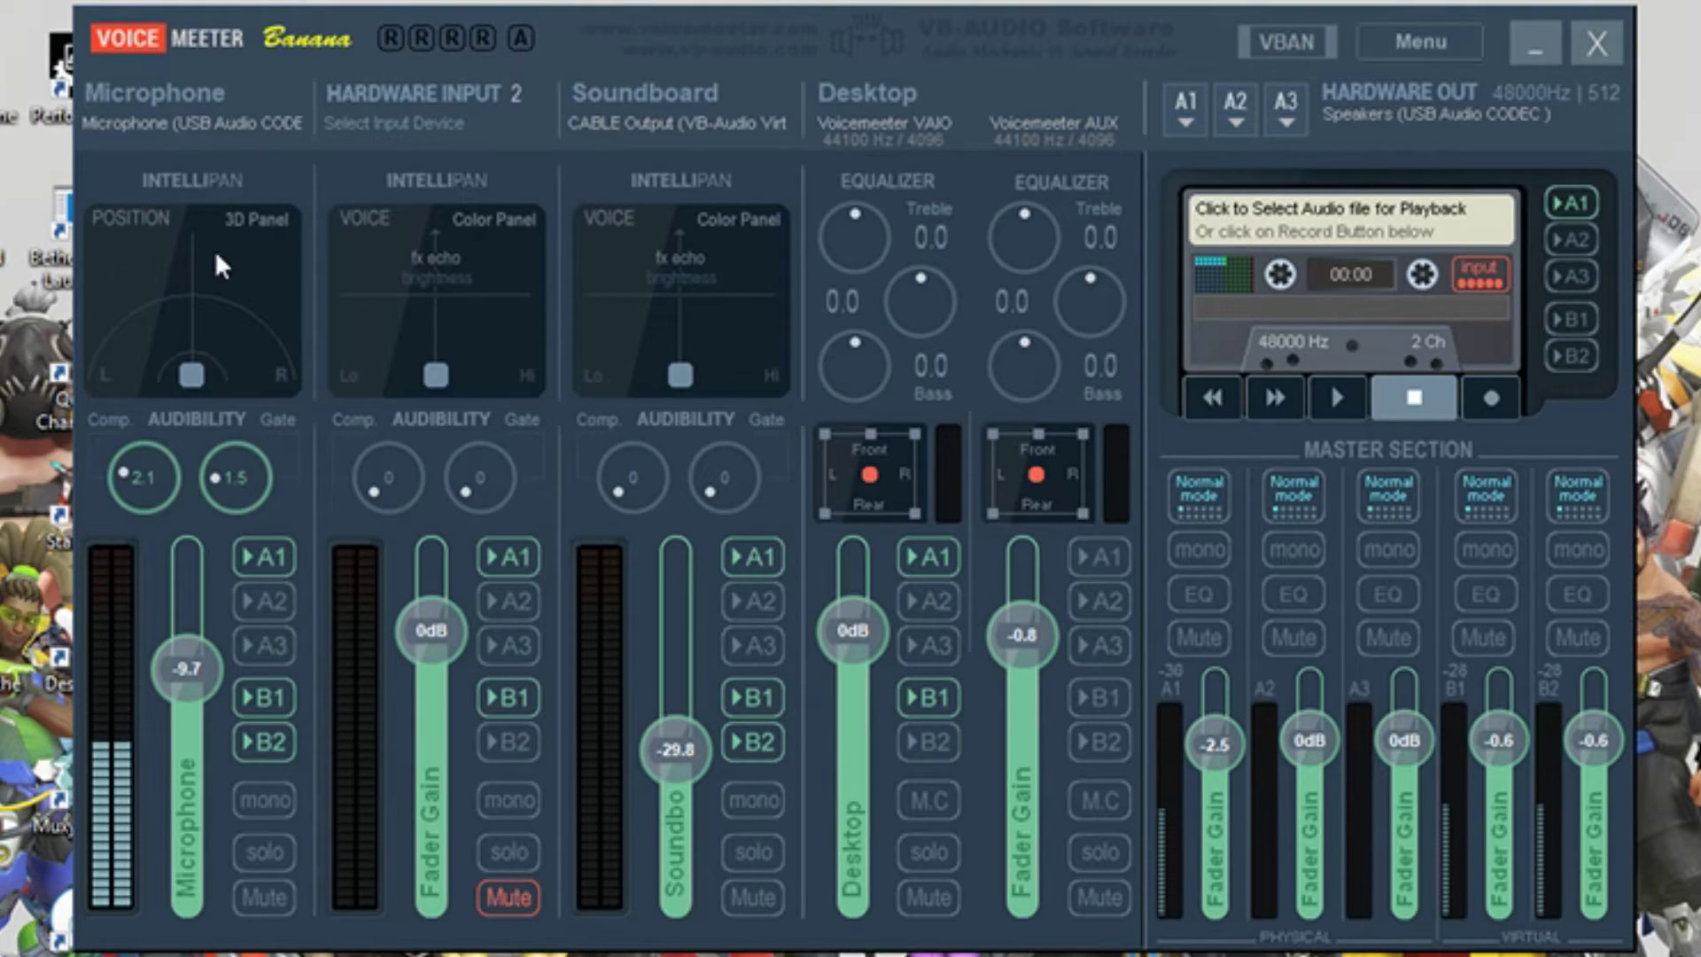
Move the Microphone around the 3D panel, then reset its position to centre.
drag(190, 372, 188, 290)
drag(202, 224, 226, 268)
double_click(225, 263)
Toggle Microphone mono on and back off, then set Intellipan to voice Color Panel mode.
click(268, 799)
mouse_move(191, 374)
mouse_down()
mouse_move(92, 390)
mouse_move(355, 383)
mouse_move(212, 393)
mouse_move(204, 380)
mouse_up()
click(268, 810)
click(257, 220)
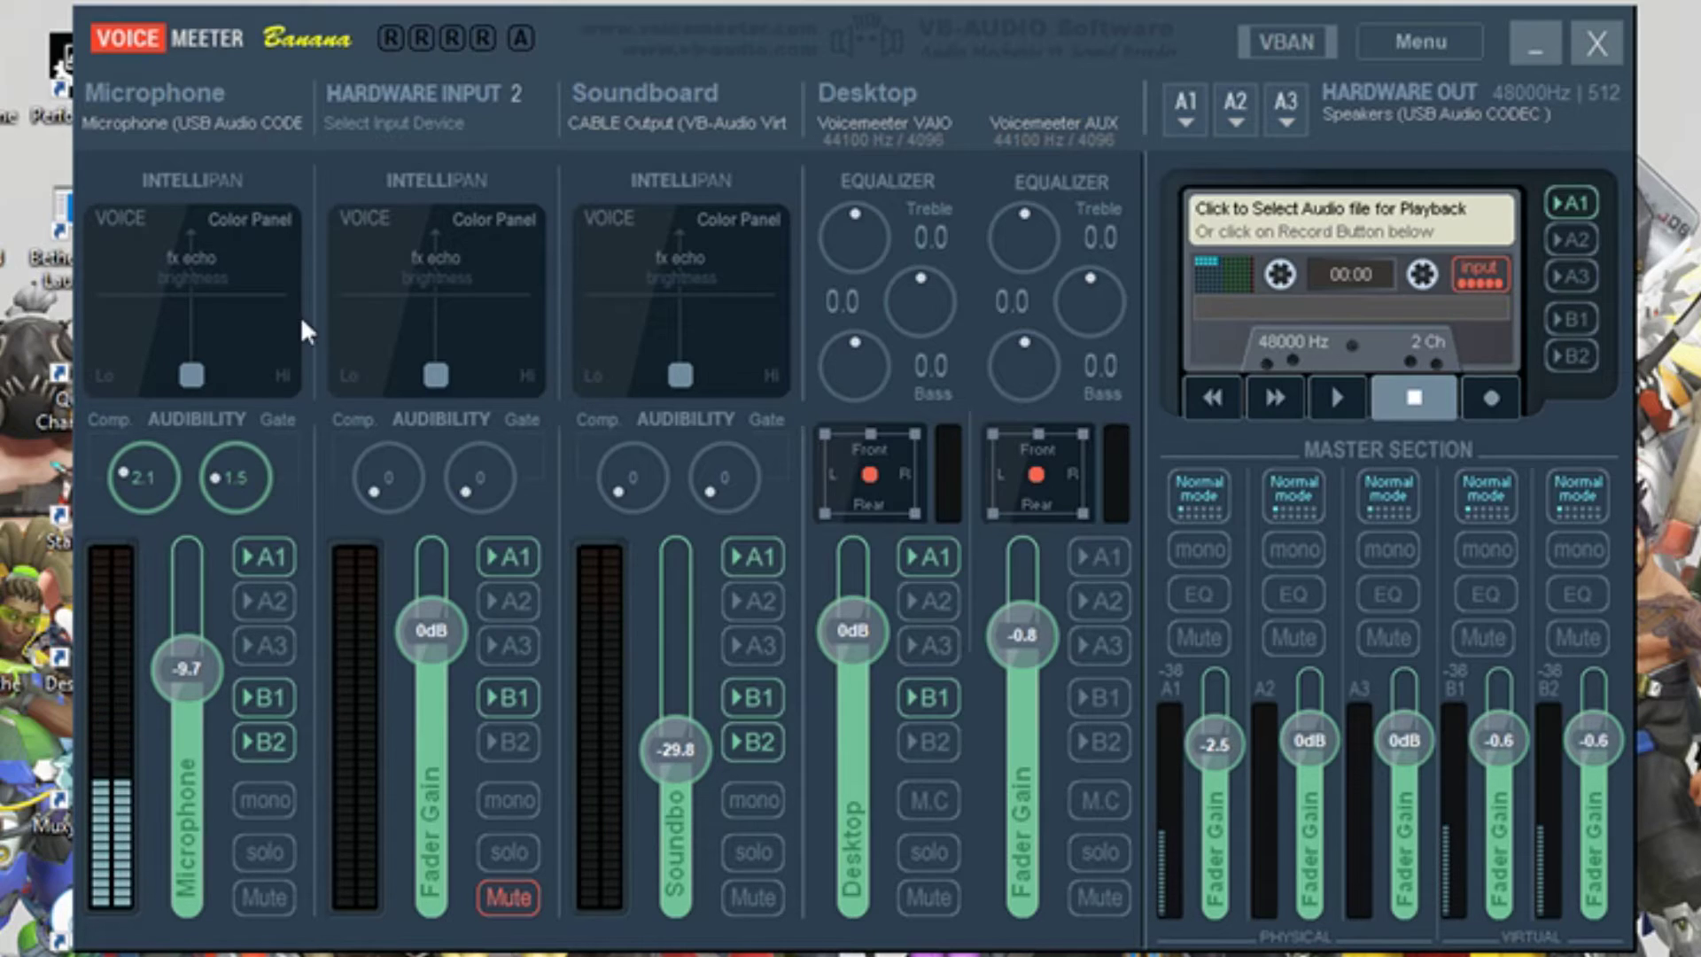
Switch off A1 on the Microphone strip, leaving it routed only to B1 and B2.
click(262, 558)
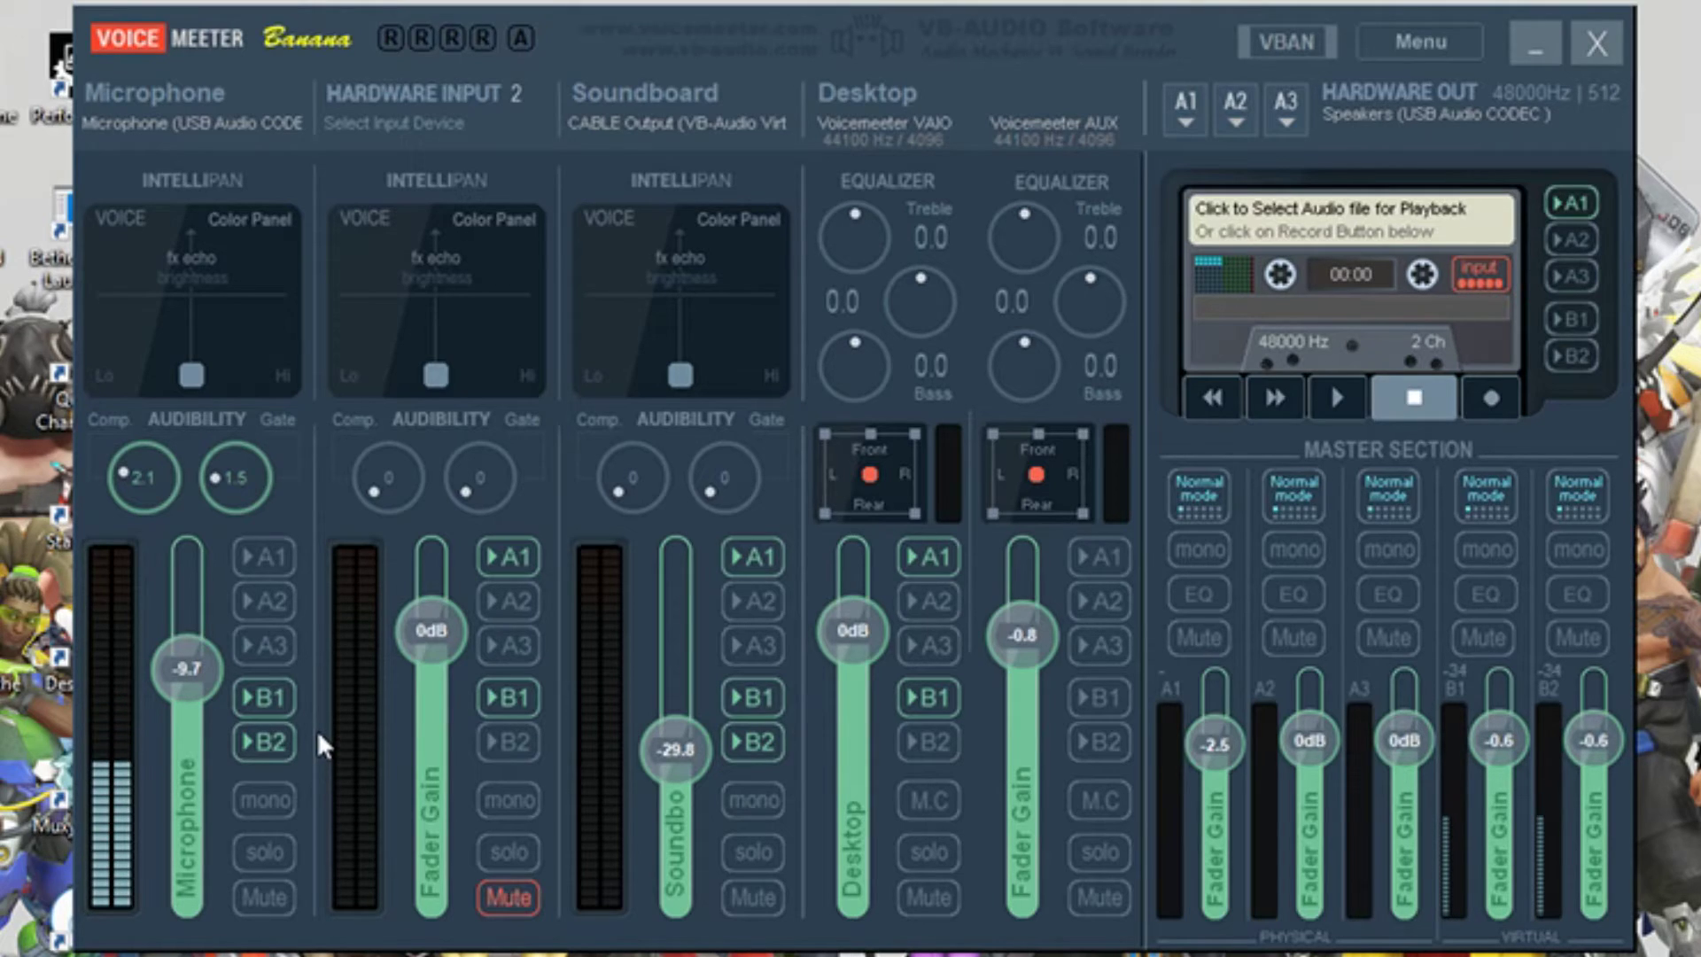
scroll(124, 469, up, 5)
Light up B1 and B2 on the Microphone strip so it feeds both virtual outputs.
click(262, 696)
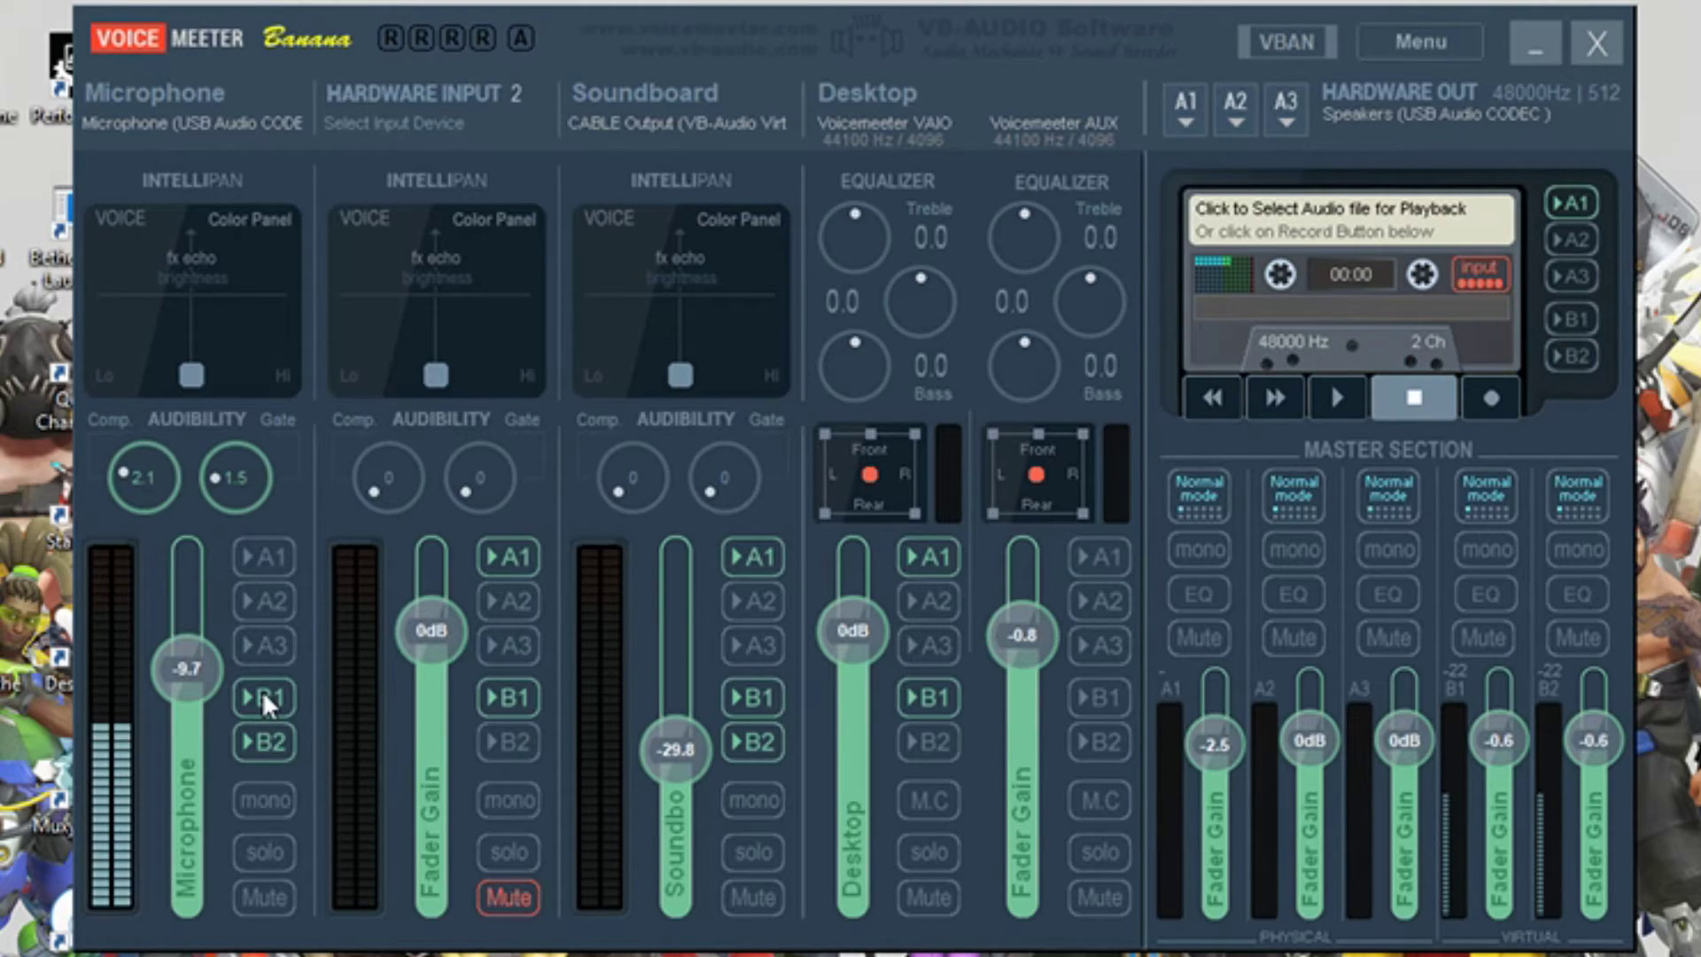
click(267, 741)
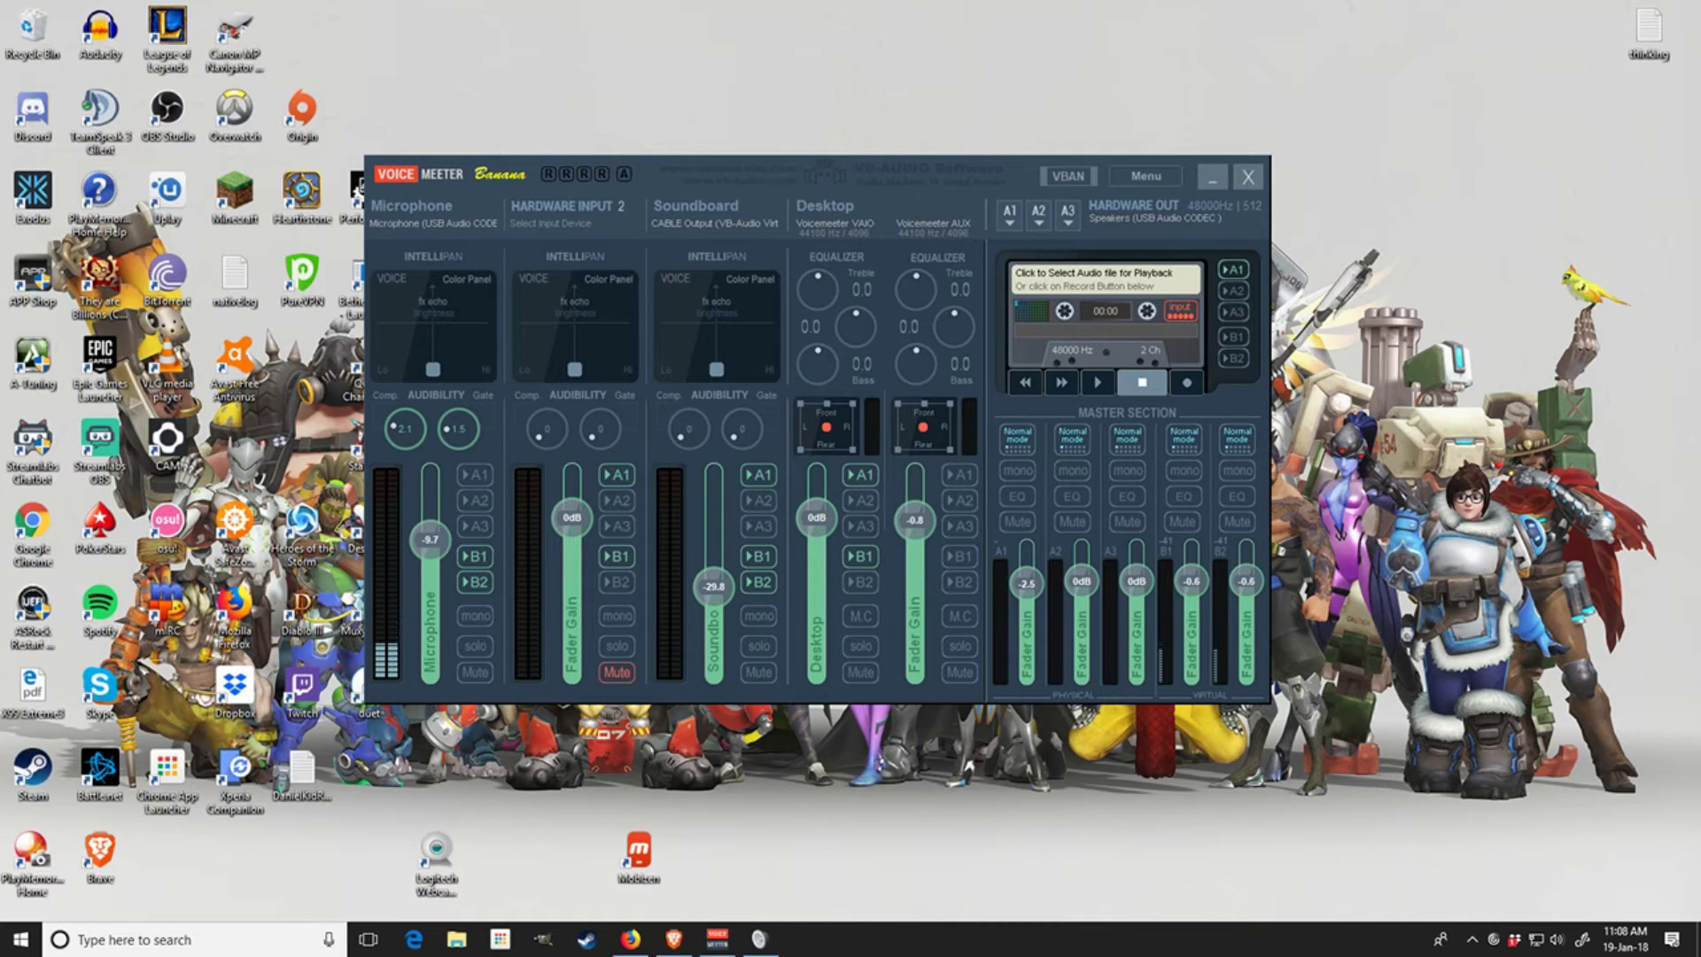
Drag EXP Soundboard in from the right screen edge to sit beside Voicemeeter Banana.
drag(1700, 202, 873, 175)
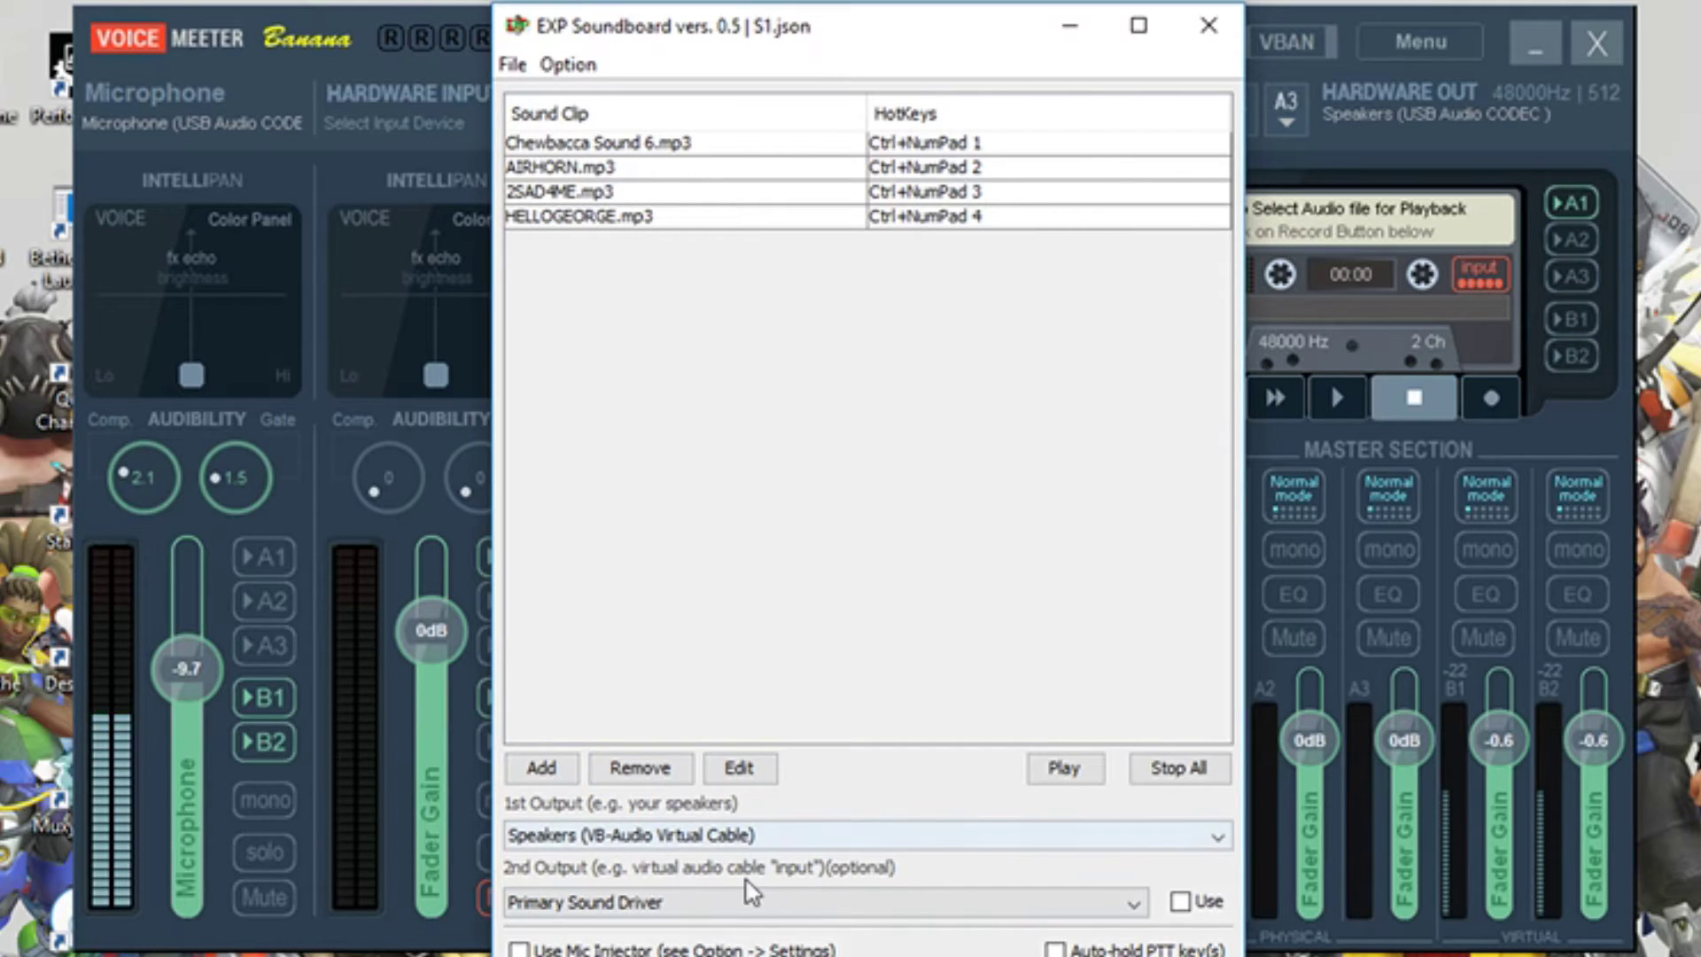
Keep Speakers (VB-Audio Virtual Cable) as EXP Soundboard's 1st Output, then minimize the soundboard.
click(1212, 842)
click(856, 939)
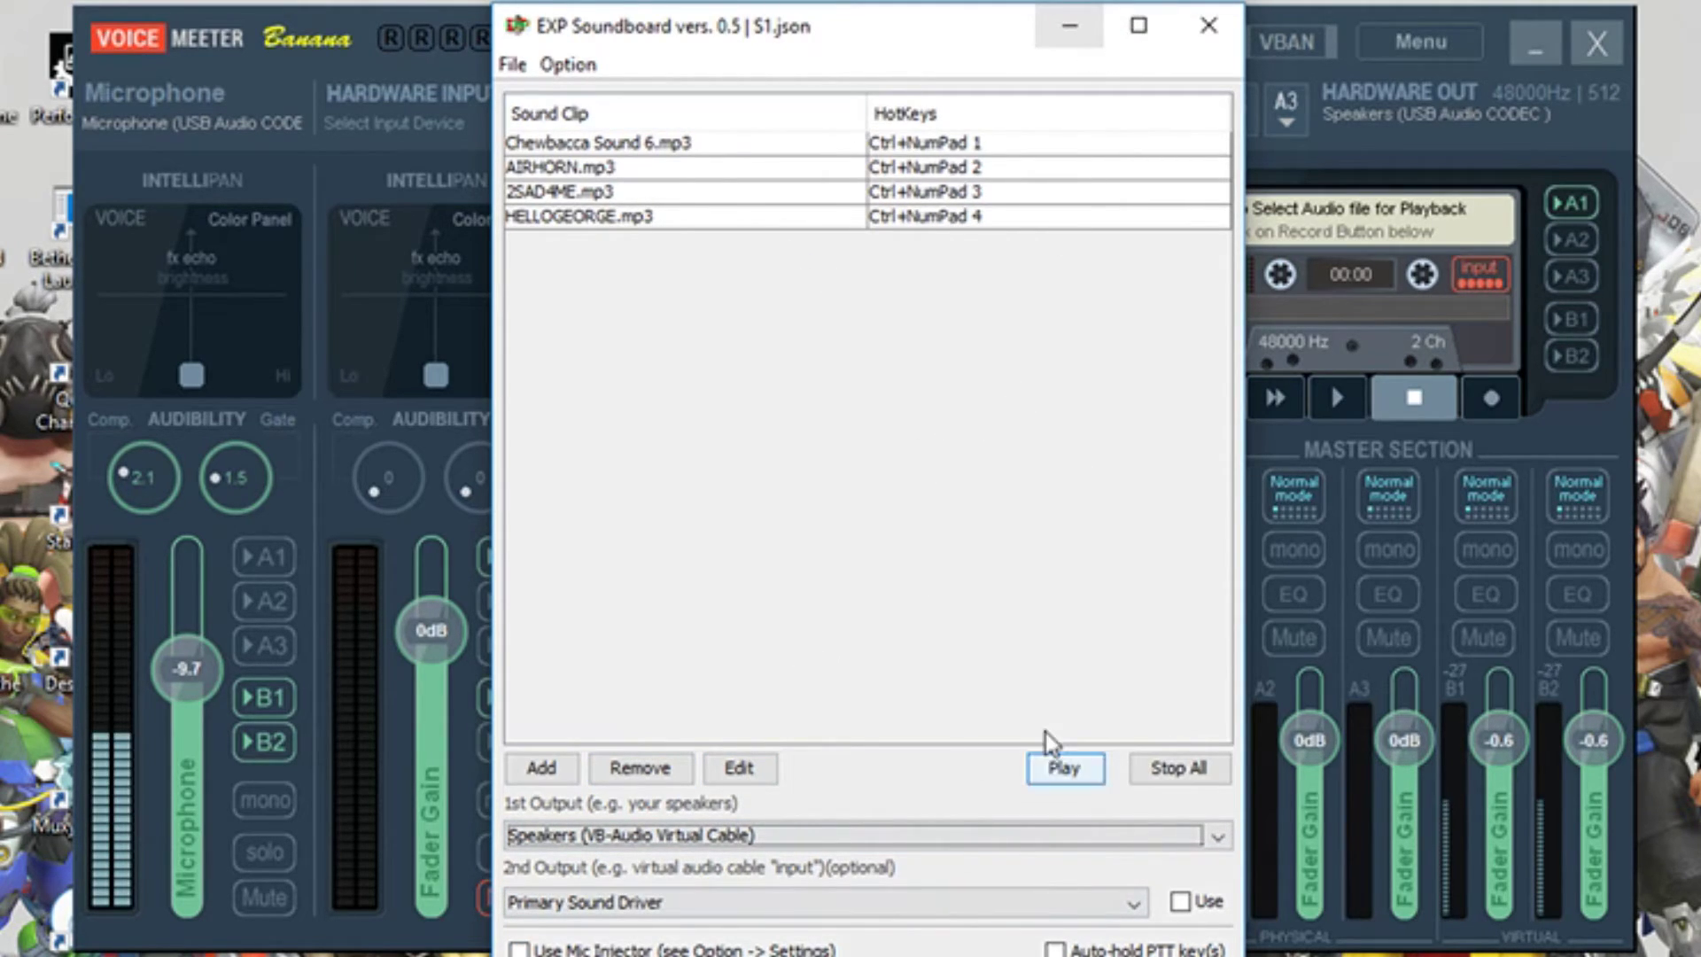
click(1219, 840)
click(1218, 840)
click(1067, 37)
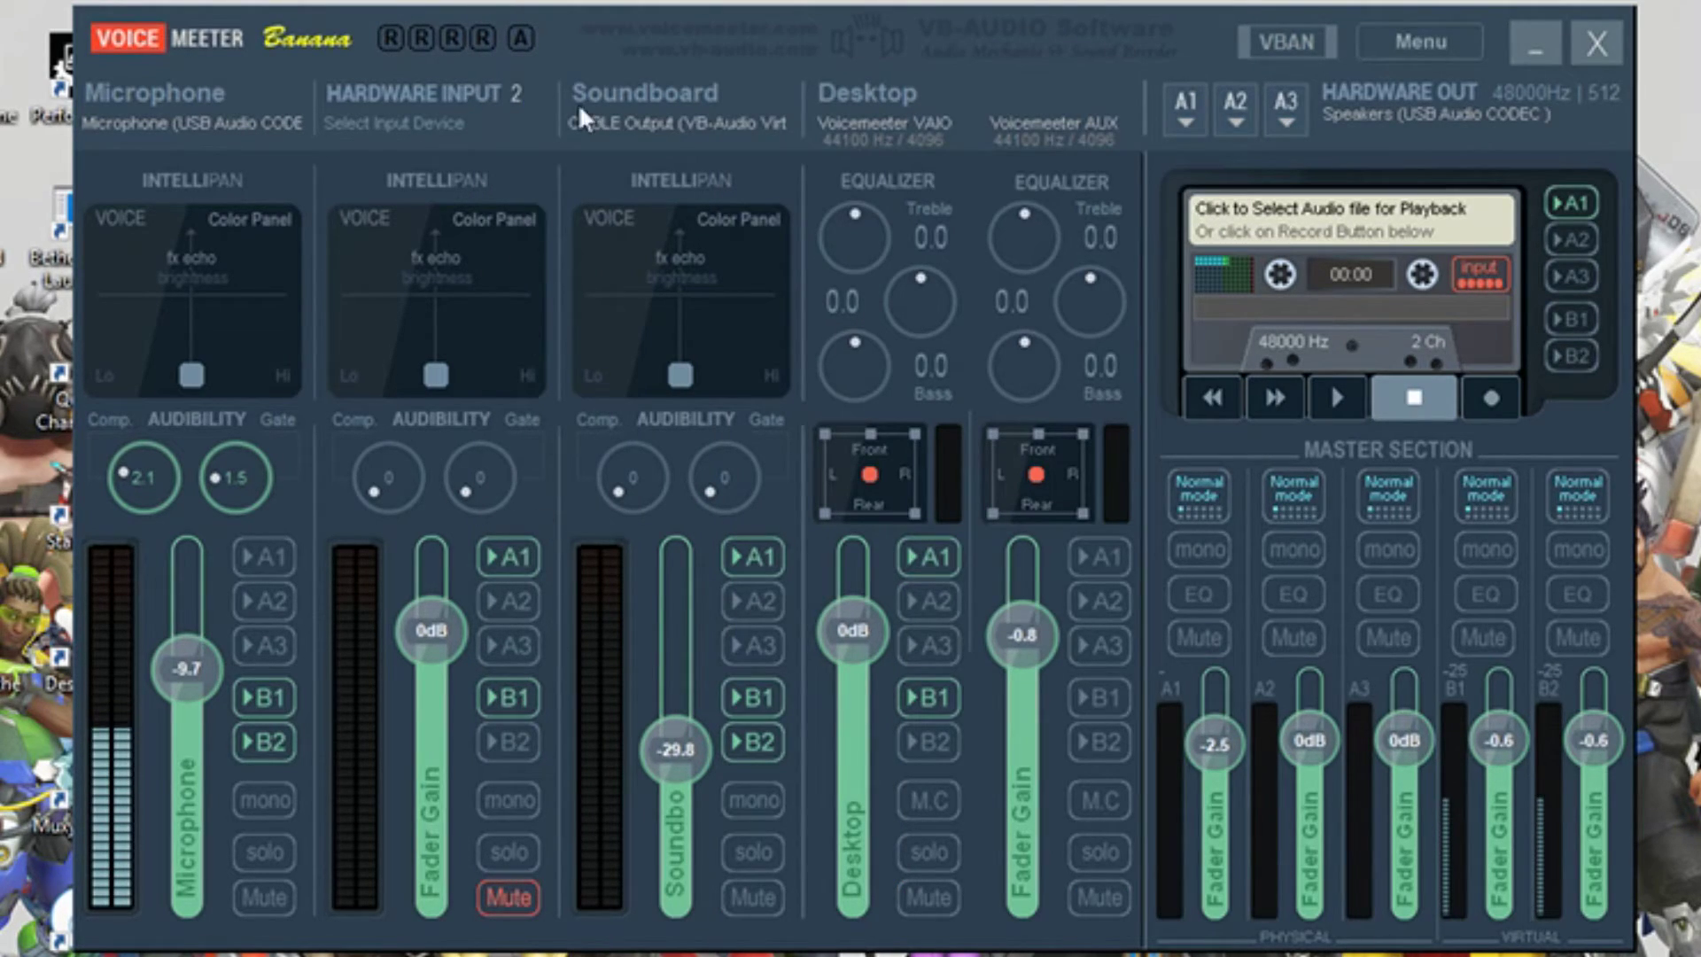
Confirm the Soundboard strip stays on CABLE Output, move EXP Soundboard right, and play clip Ctrl+NumPad 1.
click(651, 126)
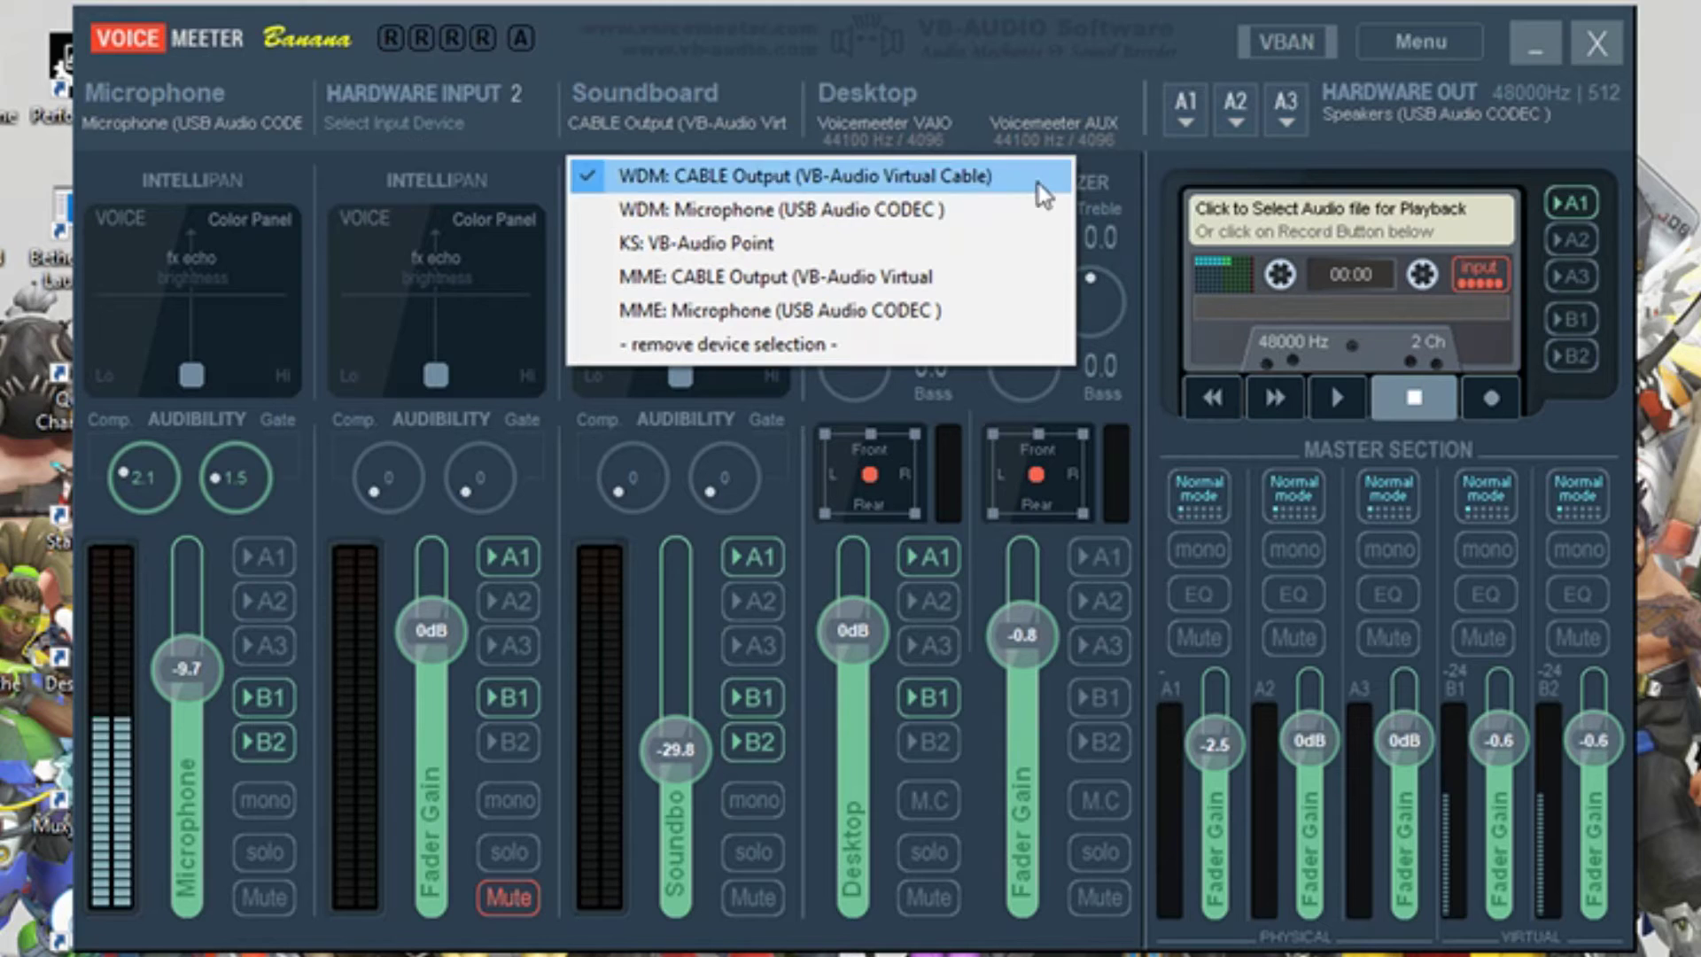
click(569, 12)
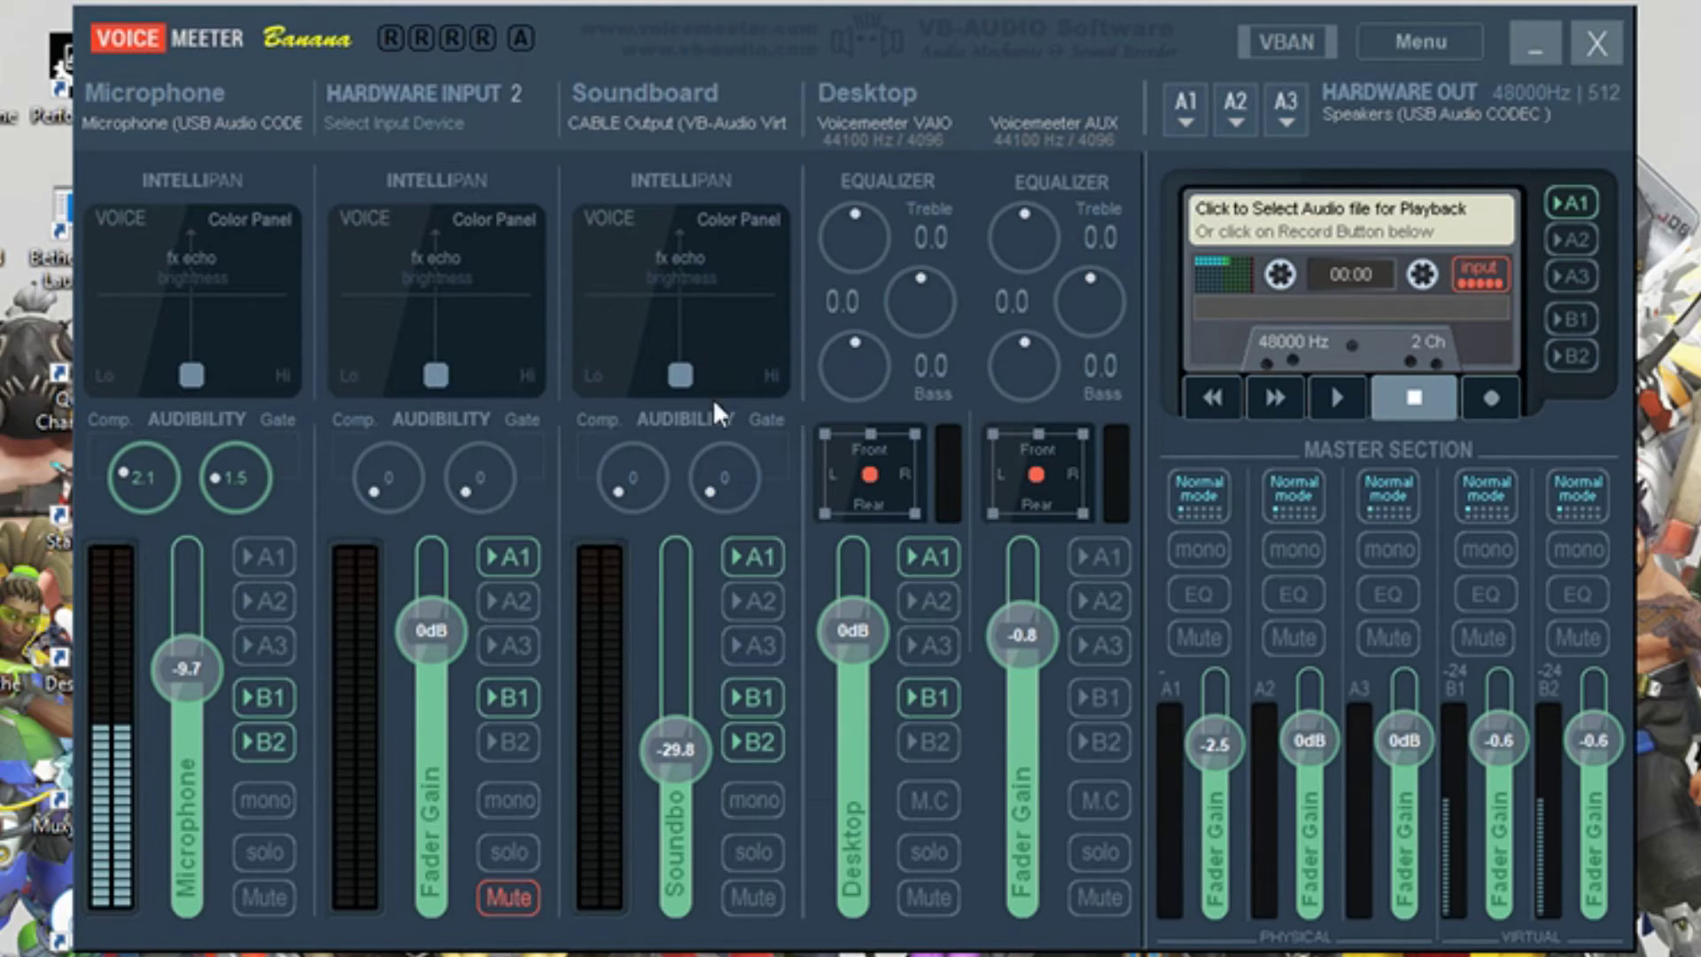
key(alt+Tab)
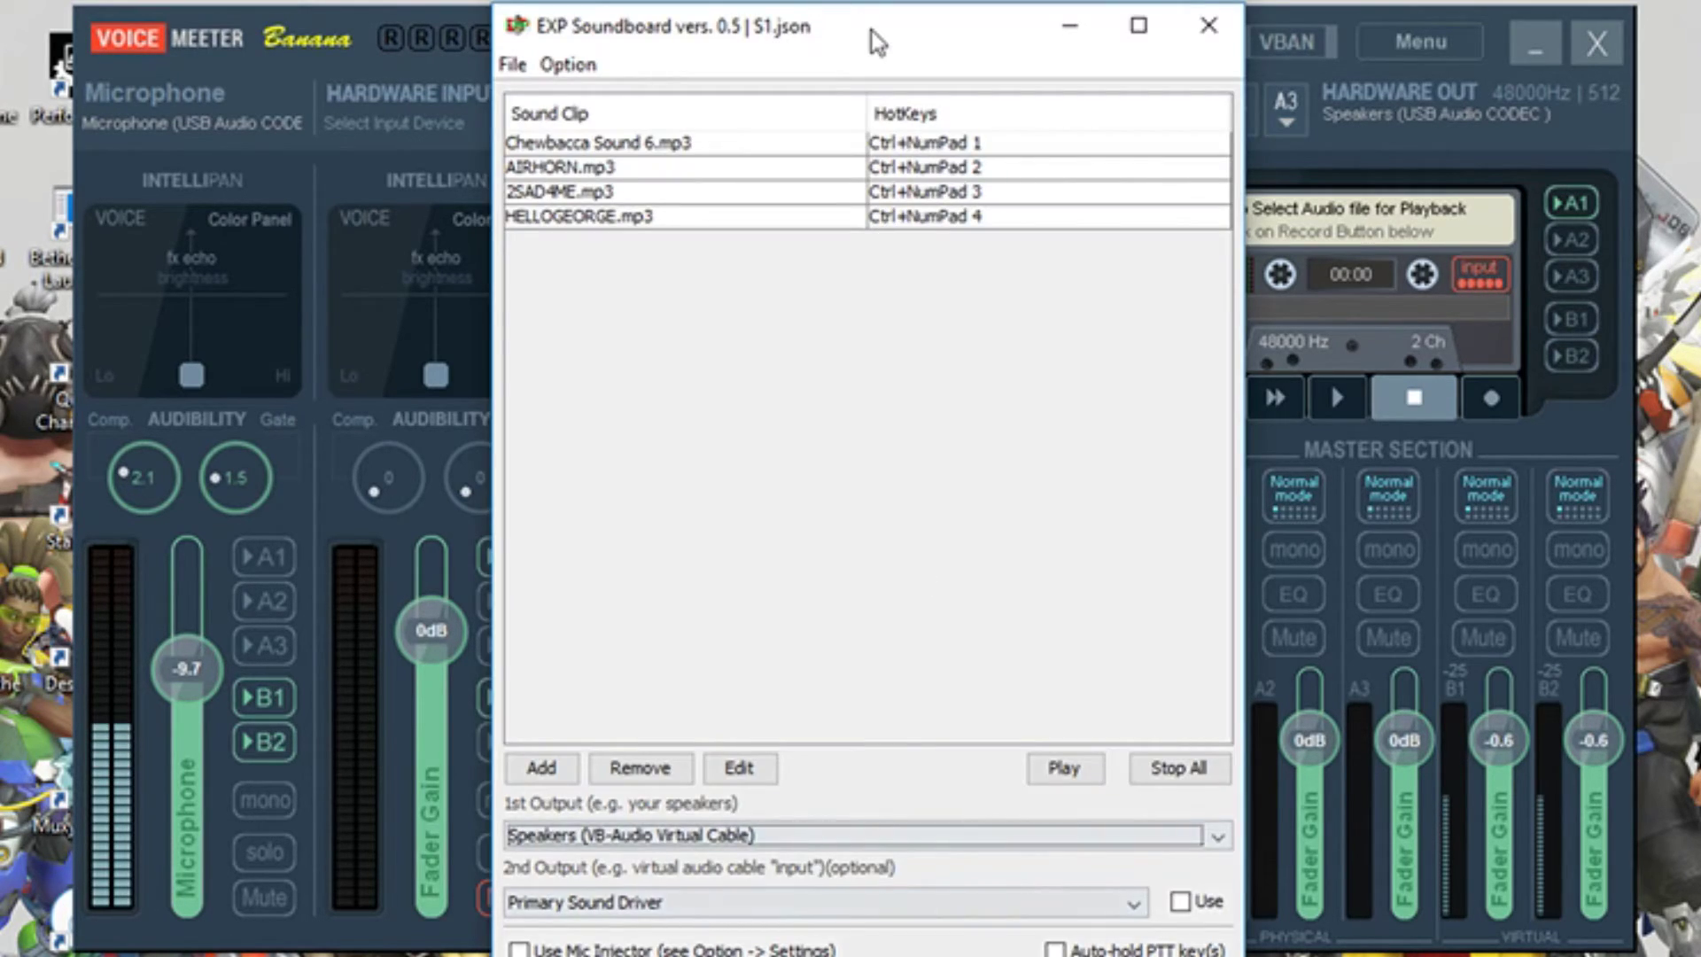
drag(869, 45, 1596, 45)
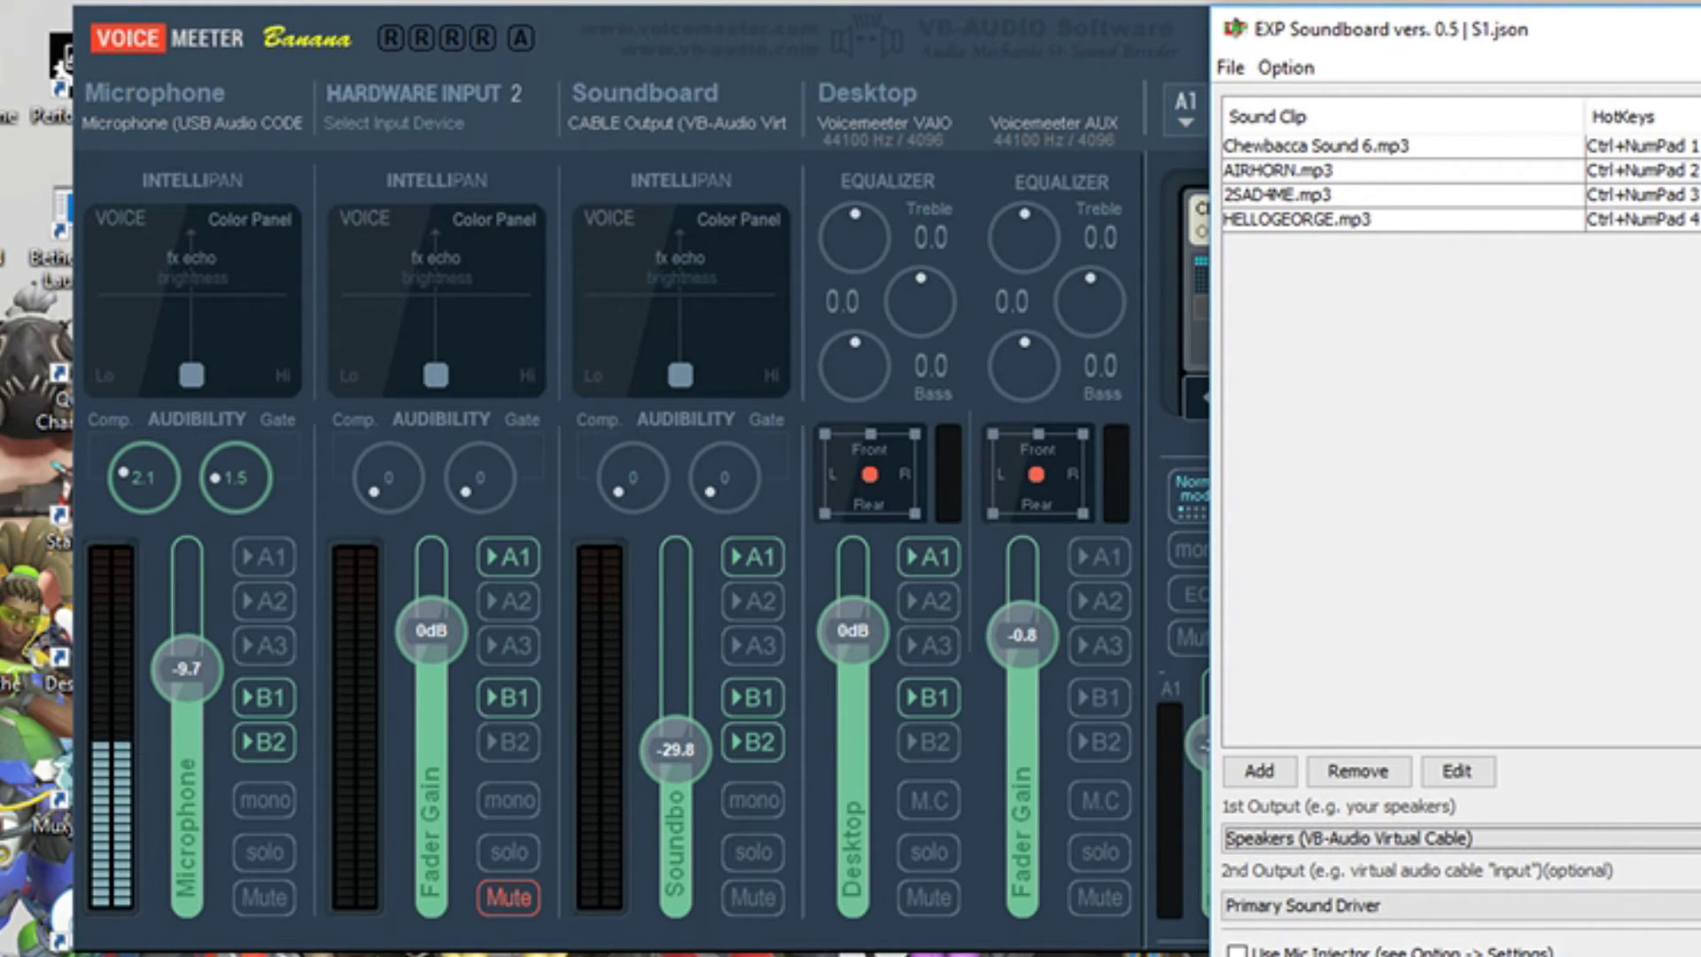
key(ctrl+KP_1)
Toggle A1 on the Soundboard strip, leave its input on CABLE Output, and enable B2.
click(755, 558)
click(793, 81)
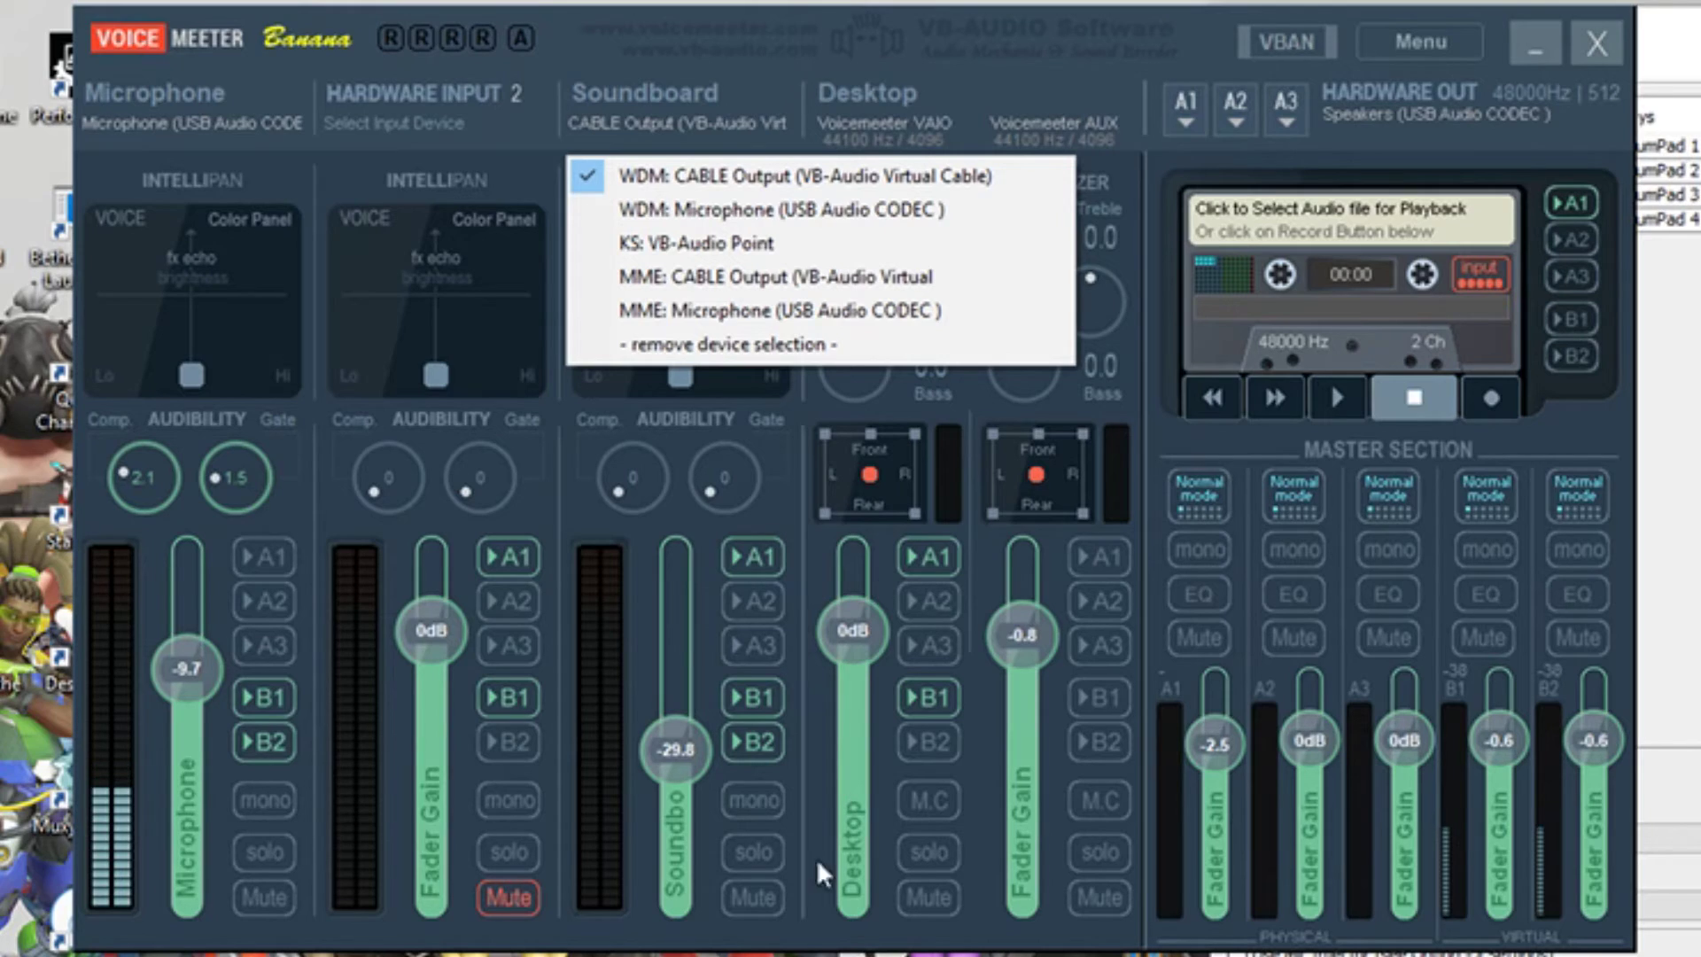
click(795, 917)
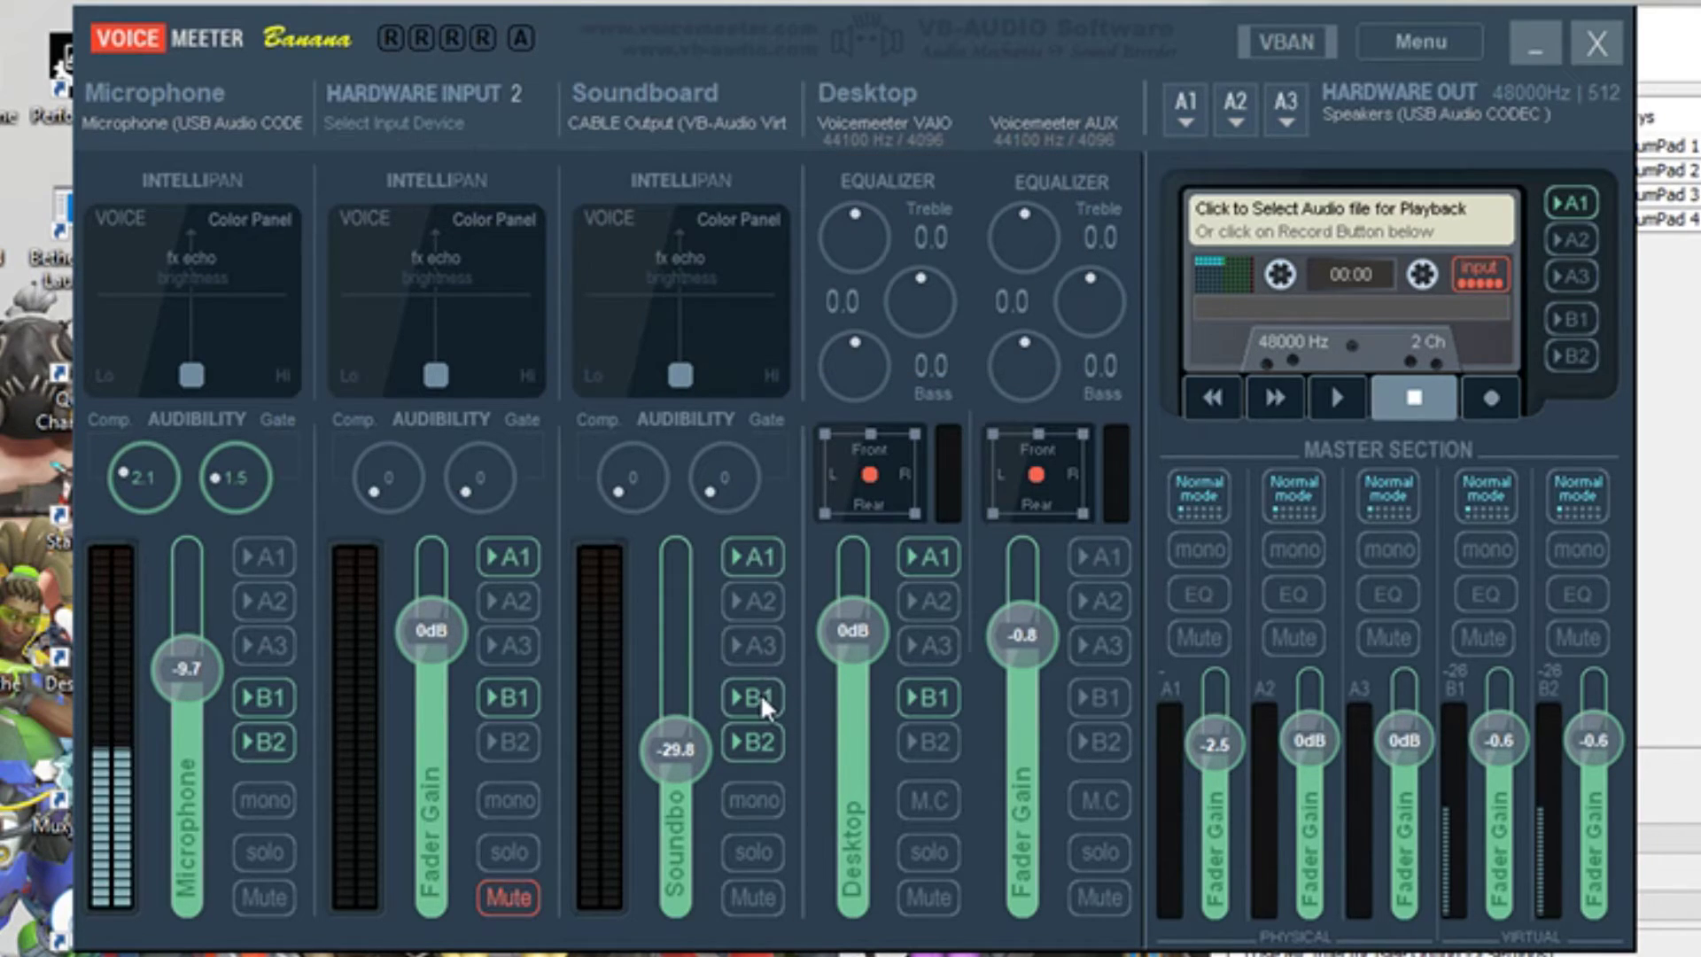
click(771, 750)
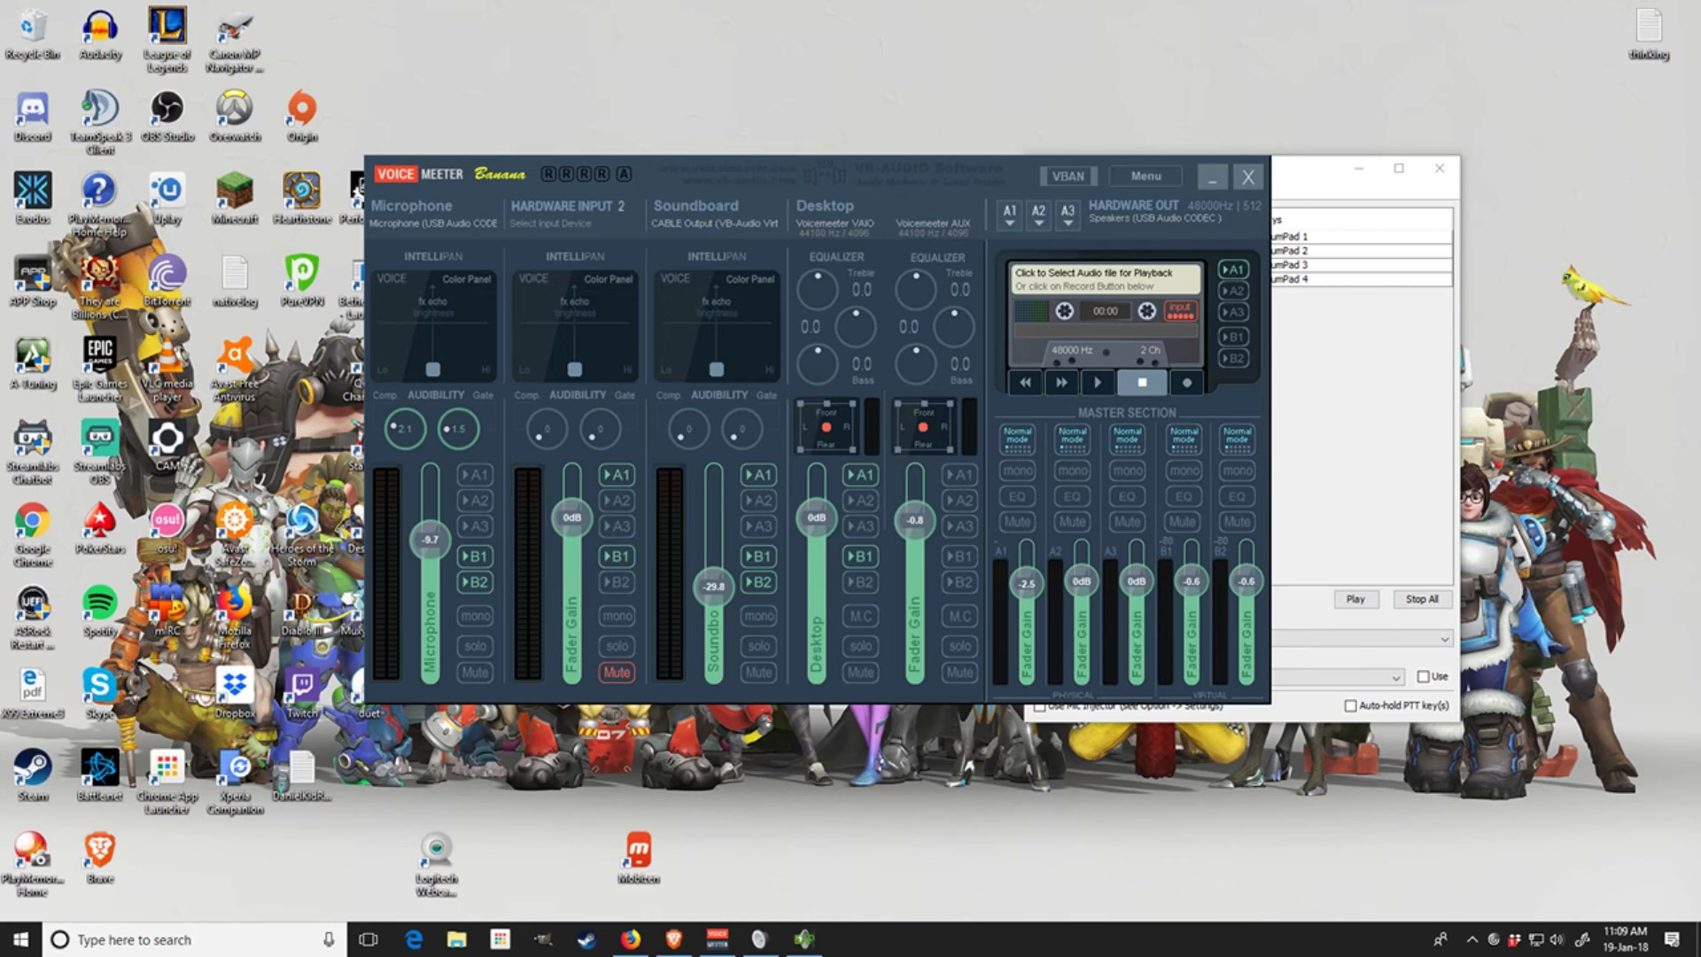
Open the Windows Playback devices list from the taskbar speaker icon.
click(1314, 195)
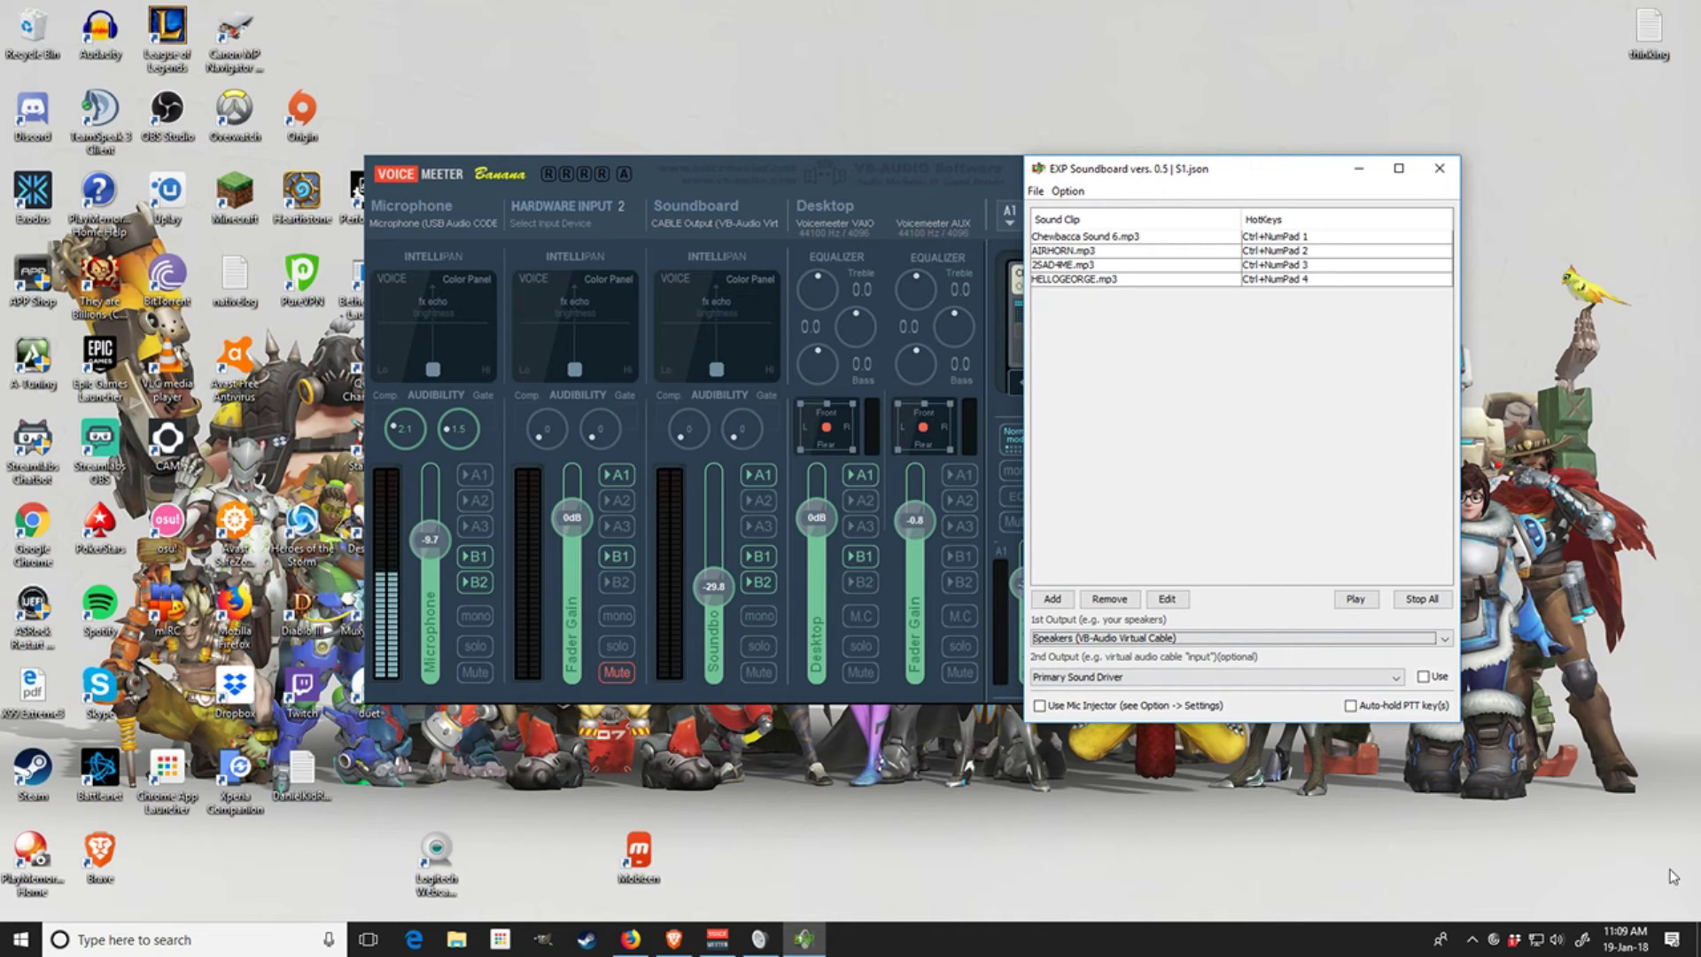
right_click(1556, 939)
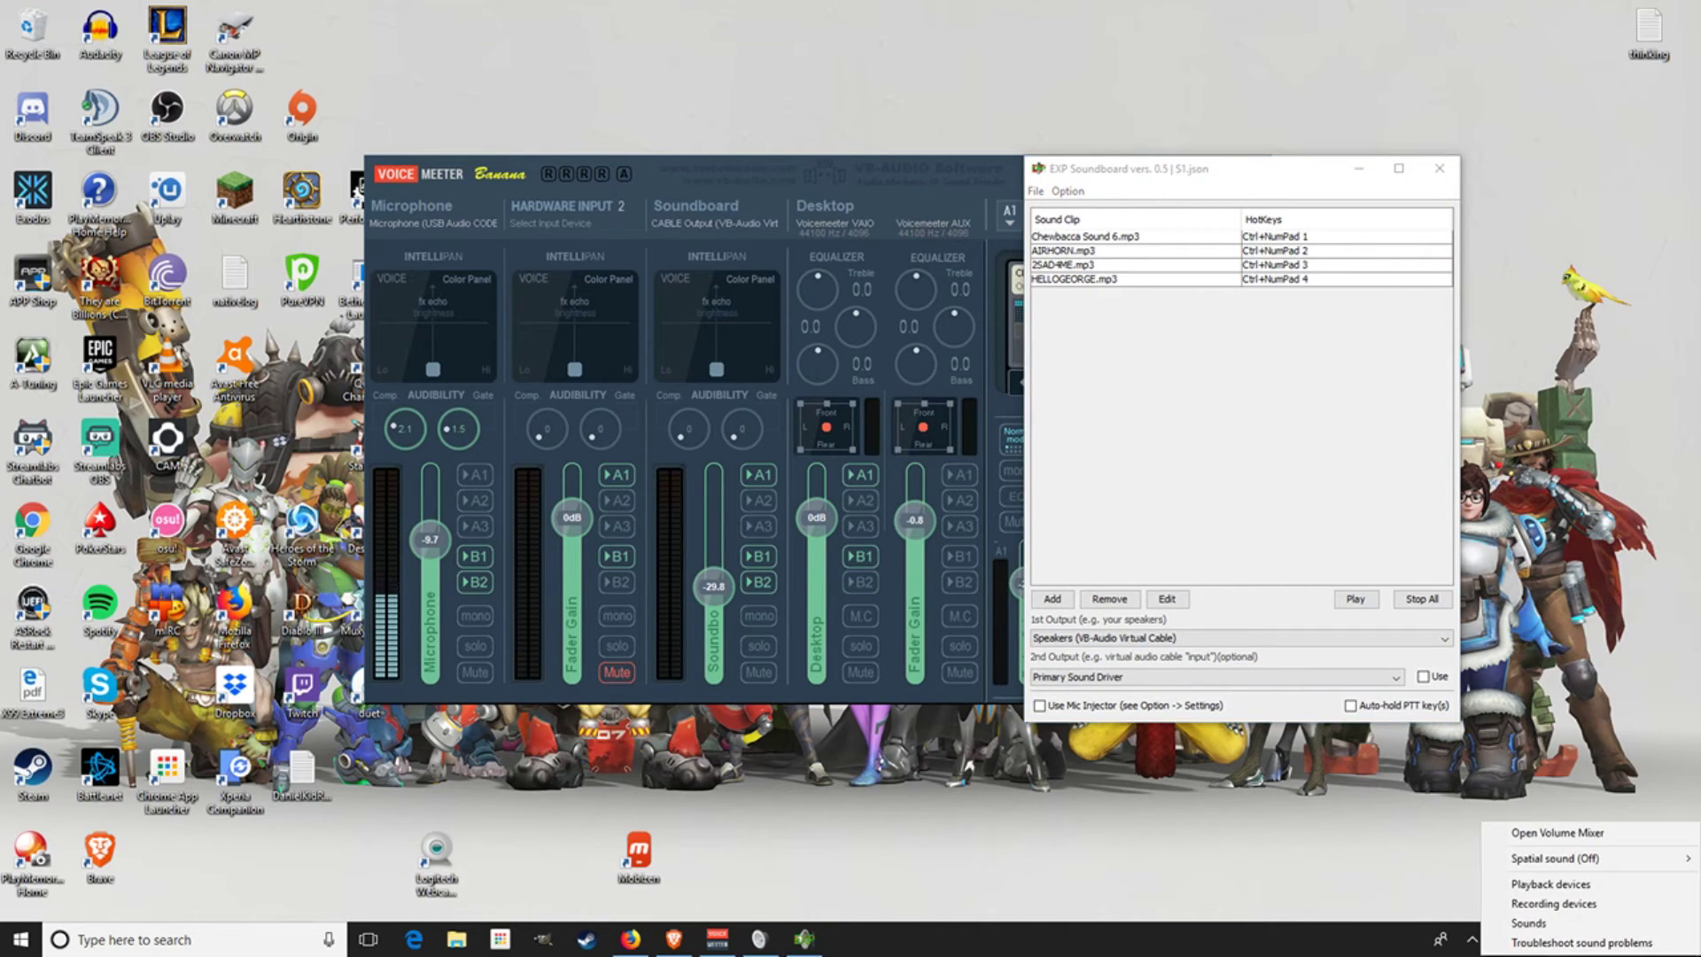
click(1553, 904)
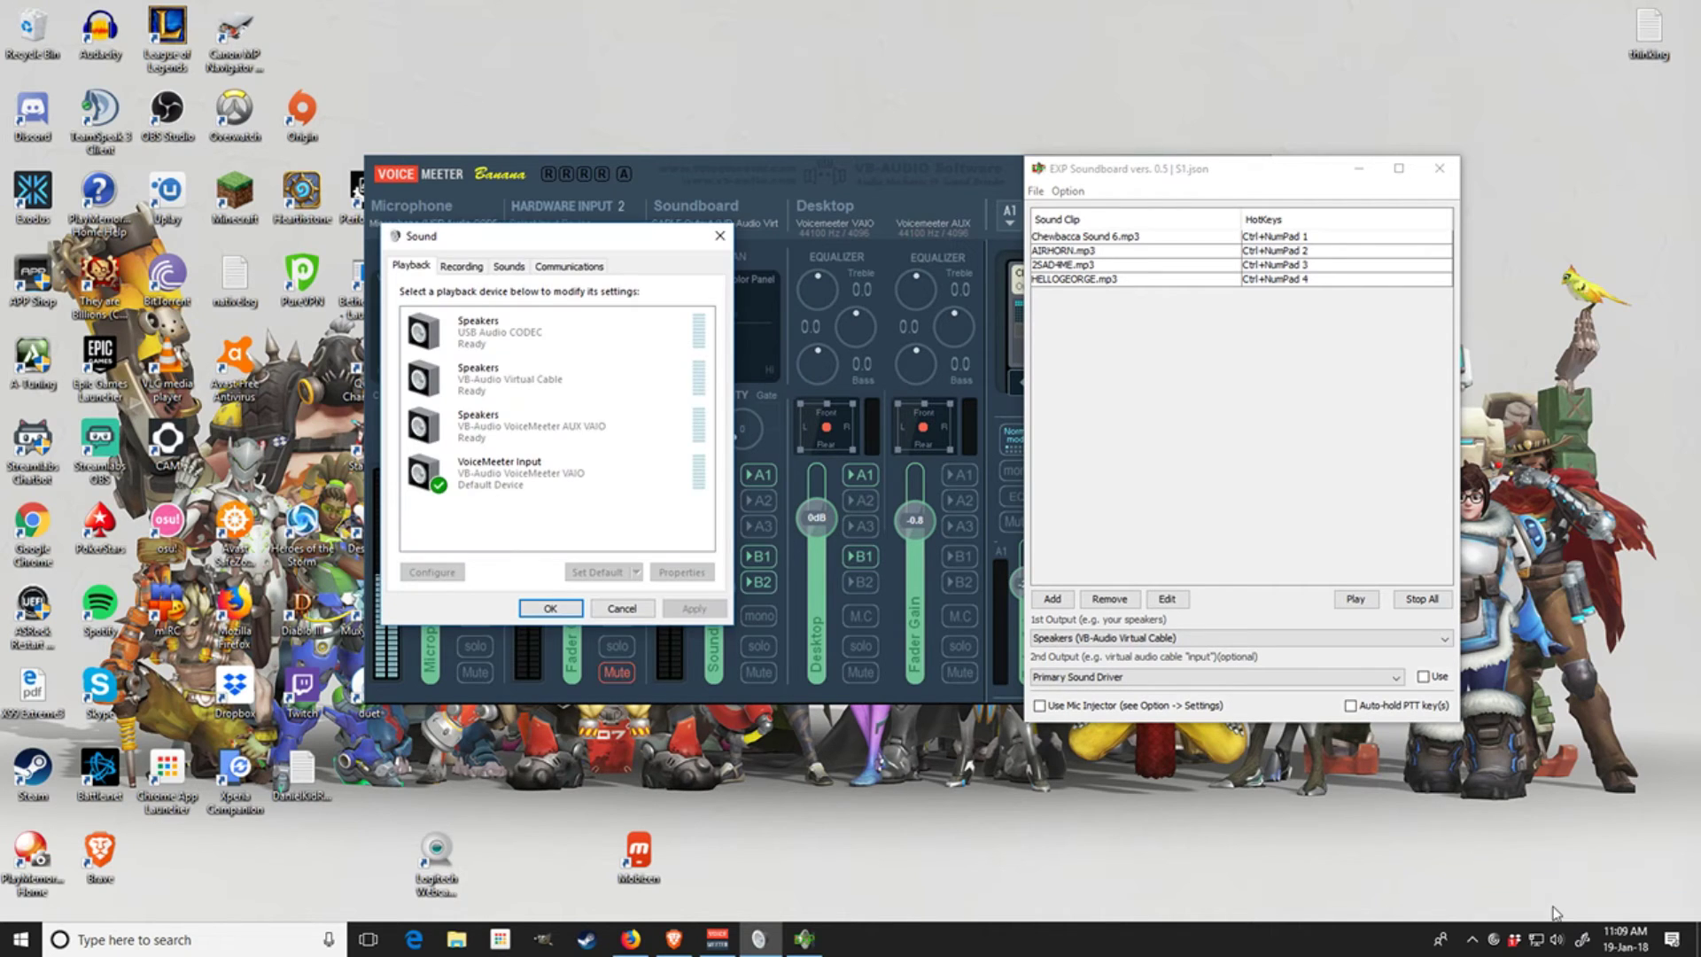
Verify VoiceMeeter Aux Output is the default recording device, comparing with Playback, then return to Voicemeeter.
click(462, 266)
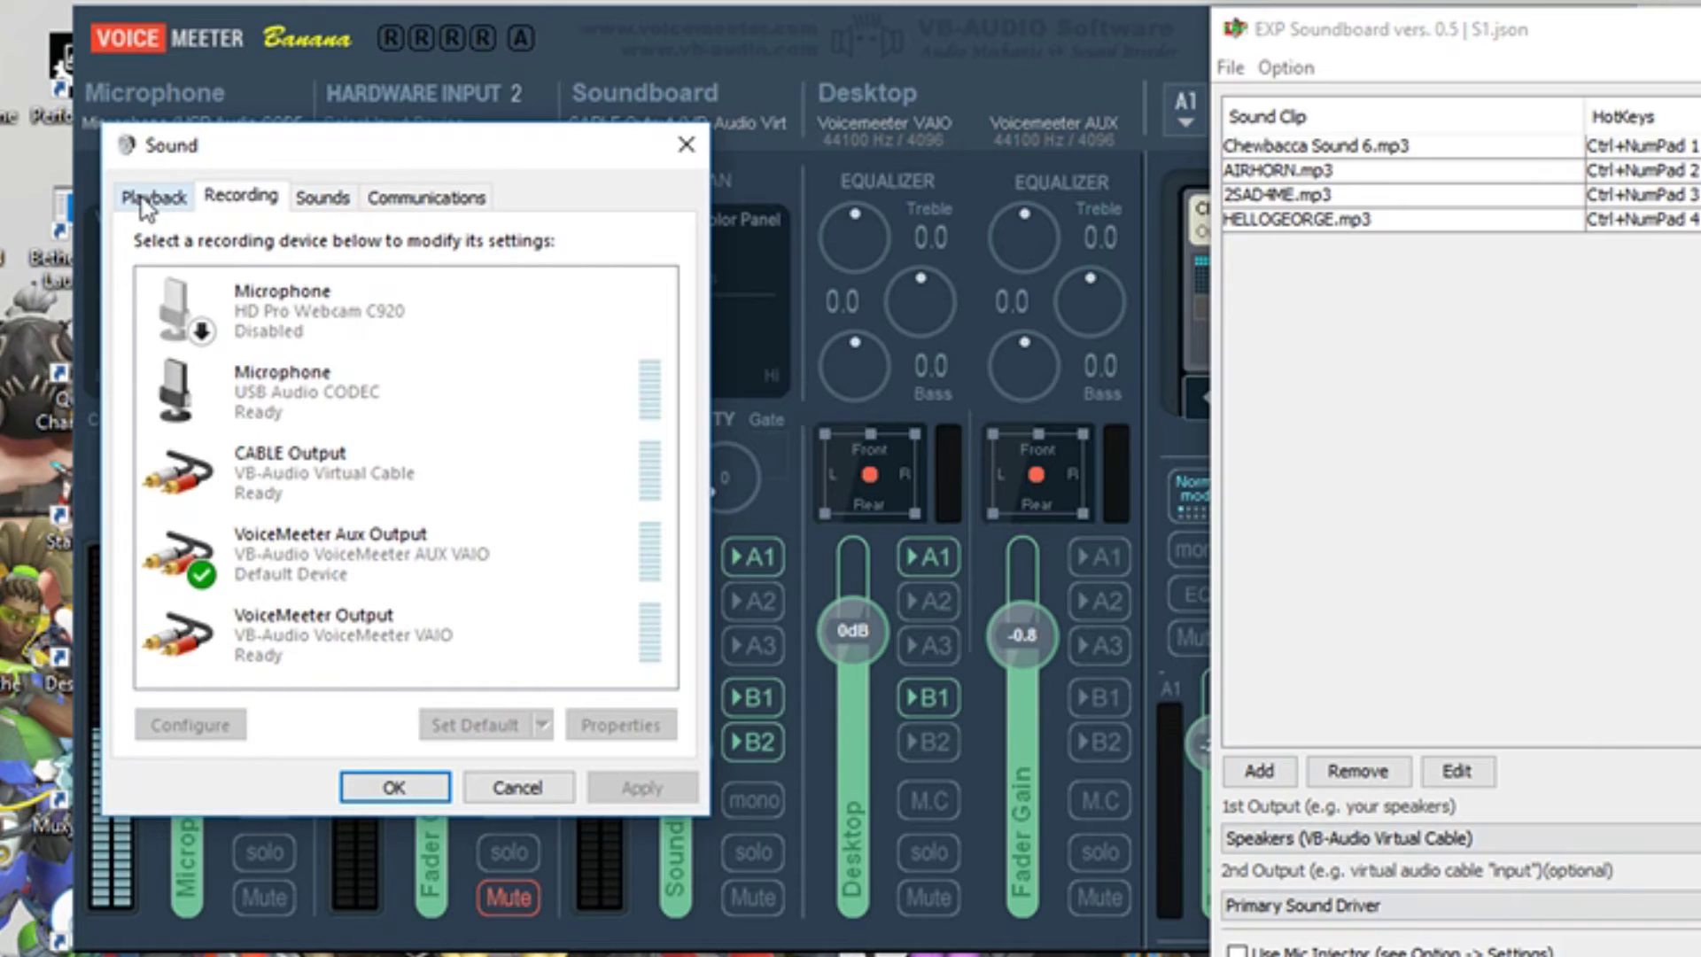
click(143, 199)
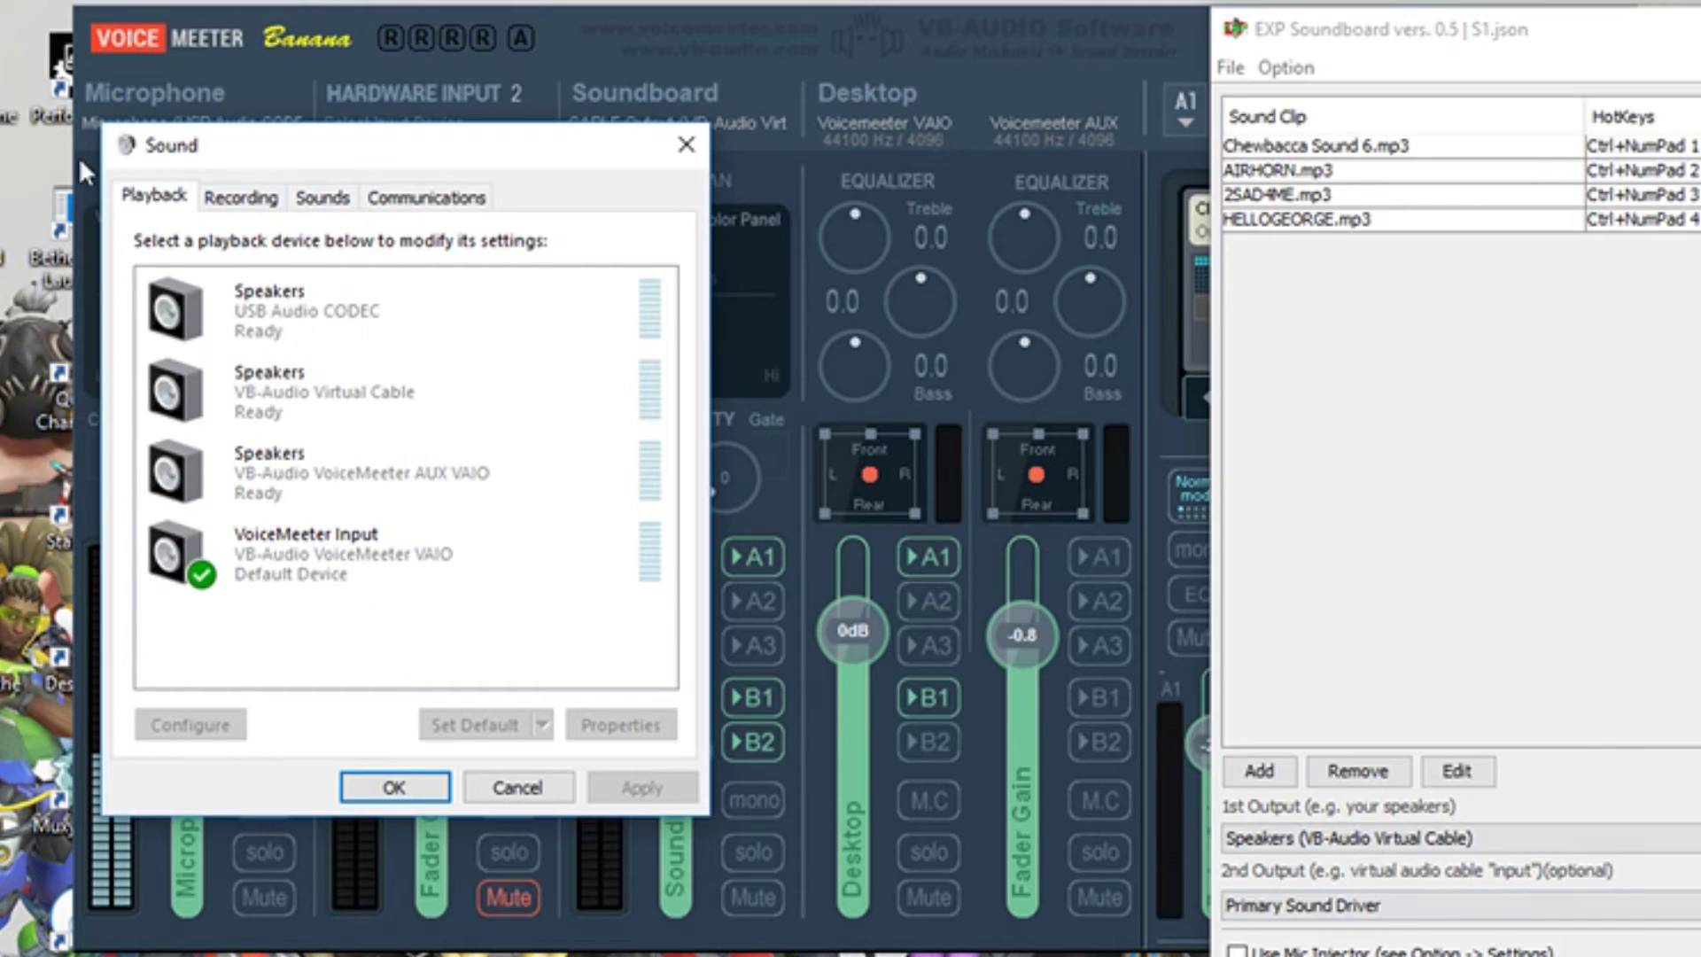
click(226, 200)
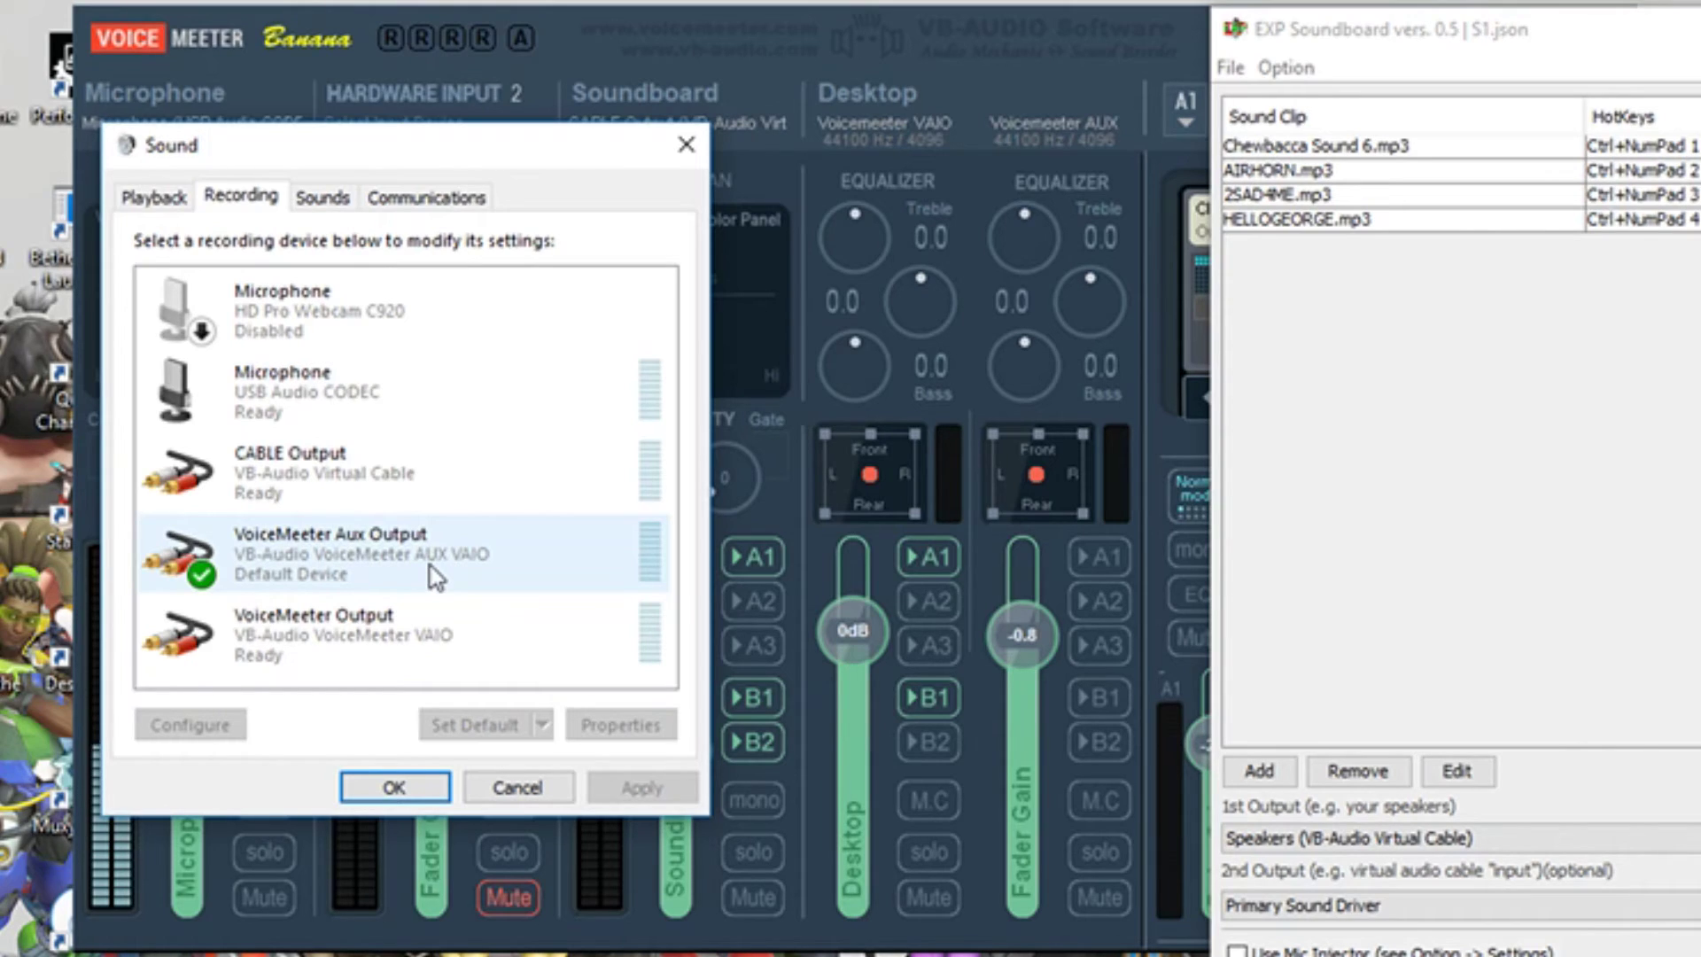
click(825, 67)
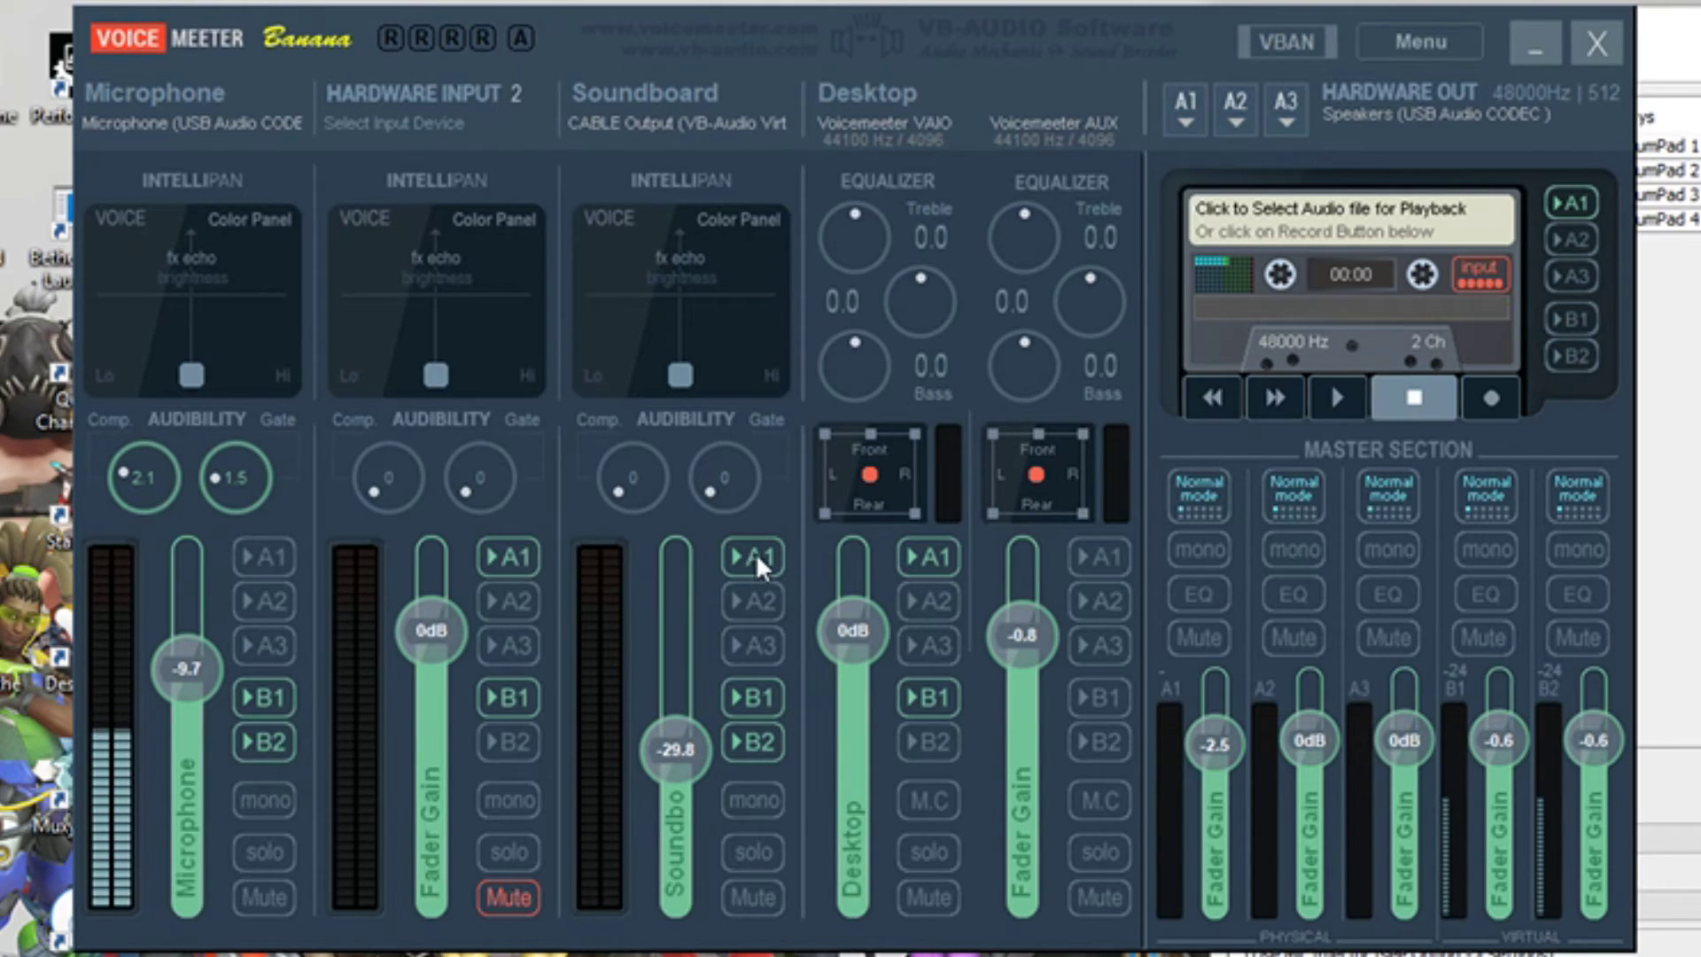
Turn on B2 for the Soundboard strip.
click(737, 728)
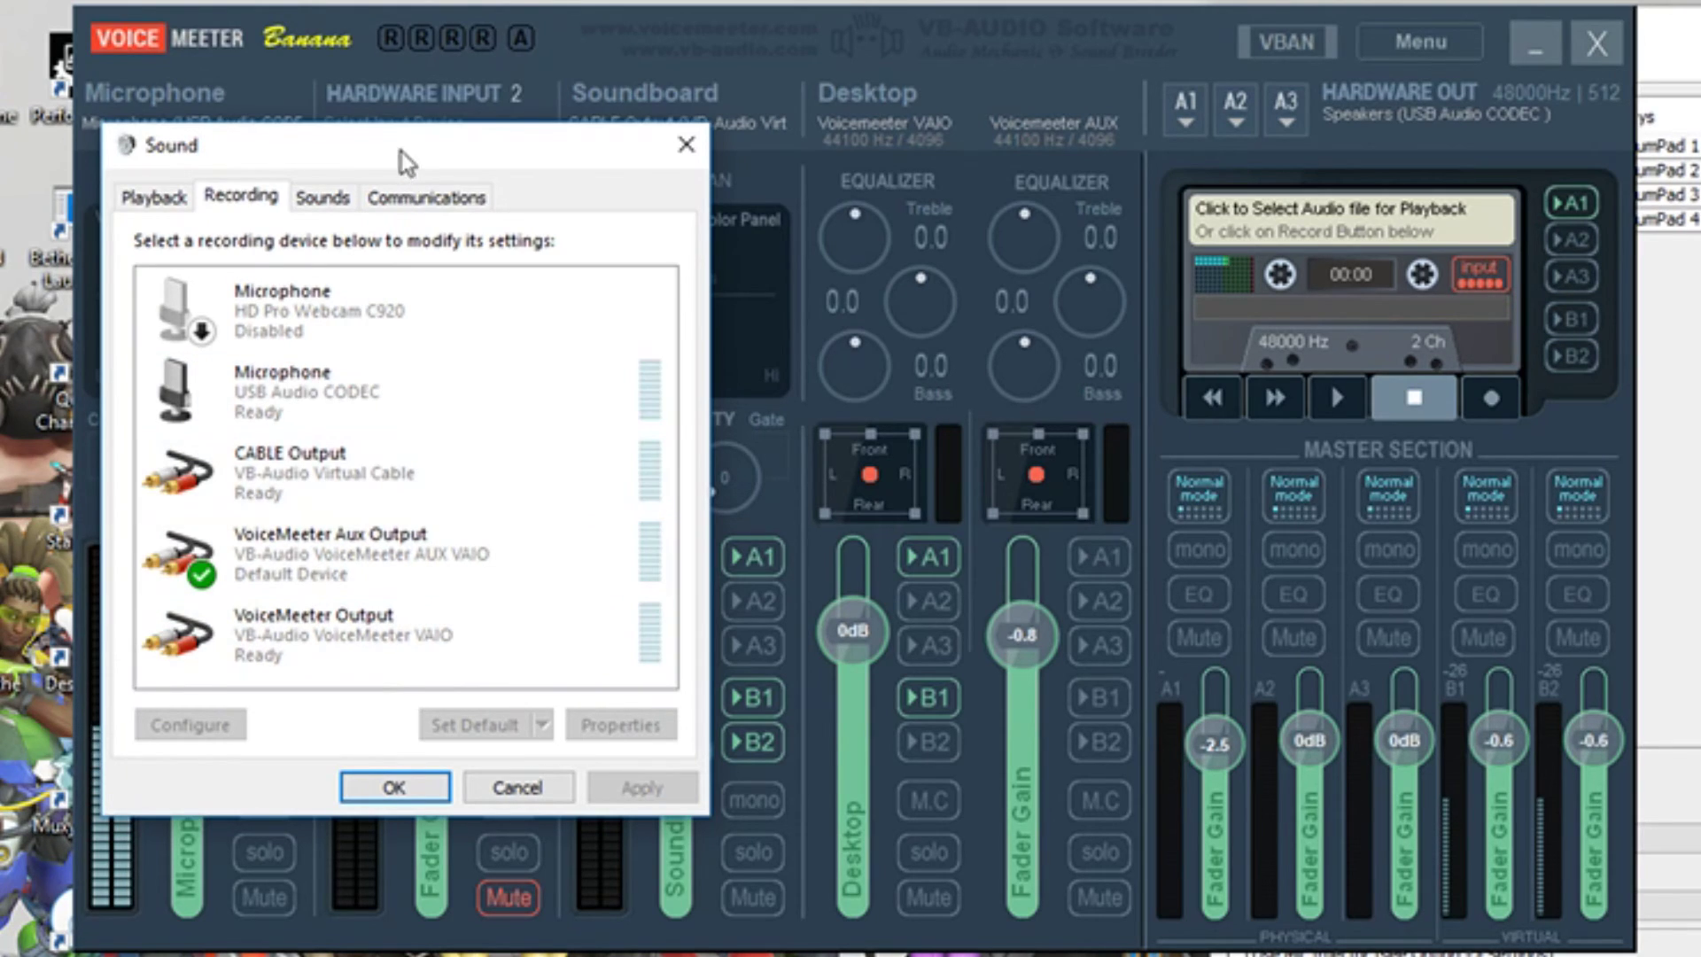
Slide the Sound dialog right and back left to compare its recording list with the mixer.
drag(401, 152, 993, 173)
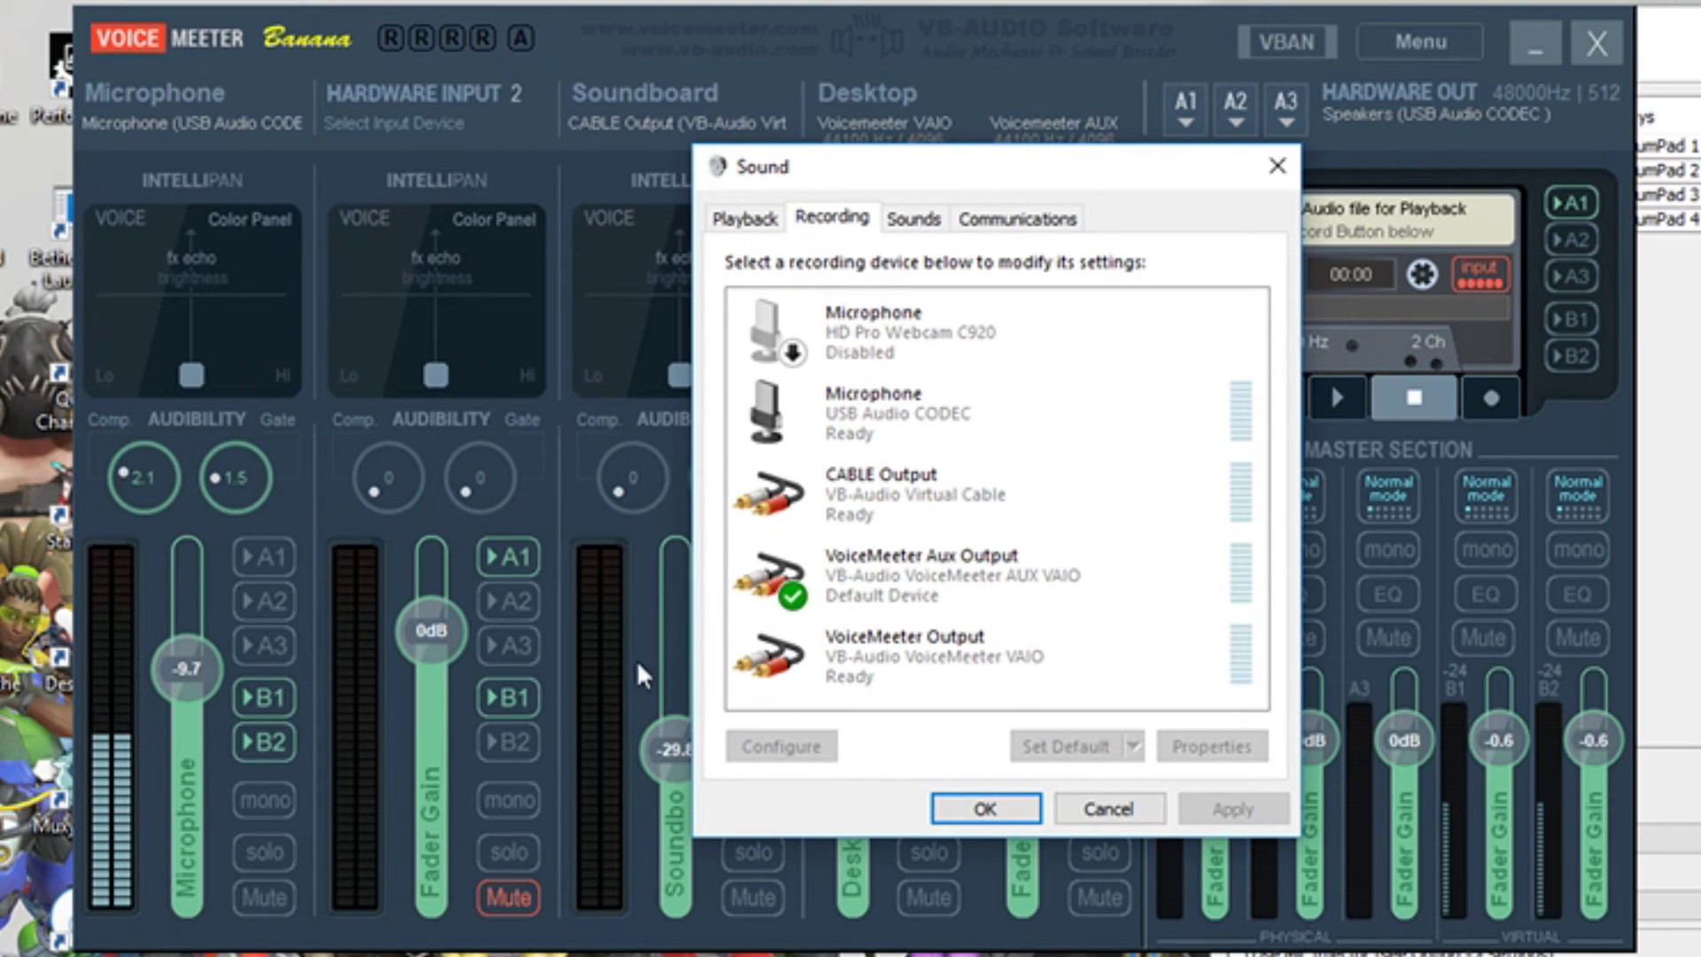
drag(1039, 167, 827, 142)
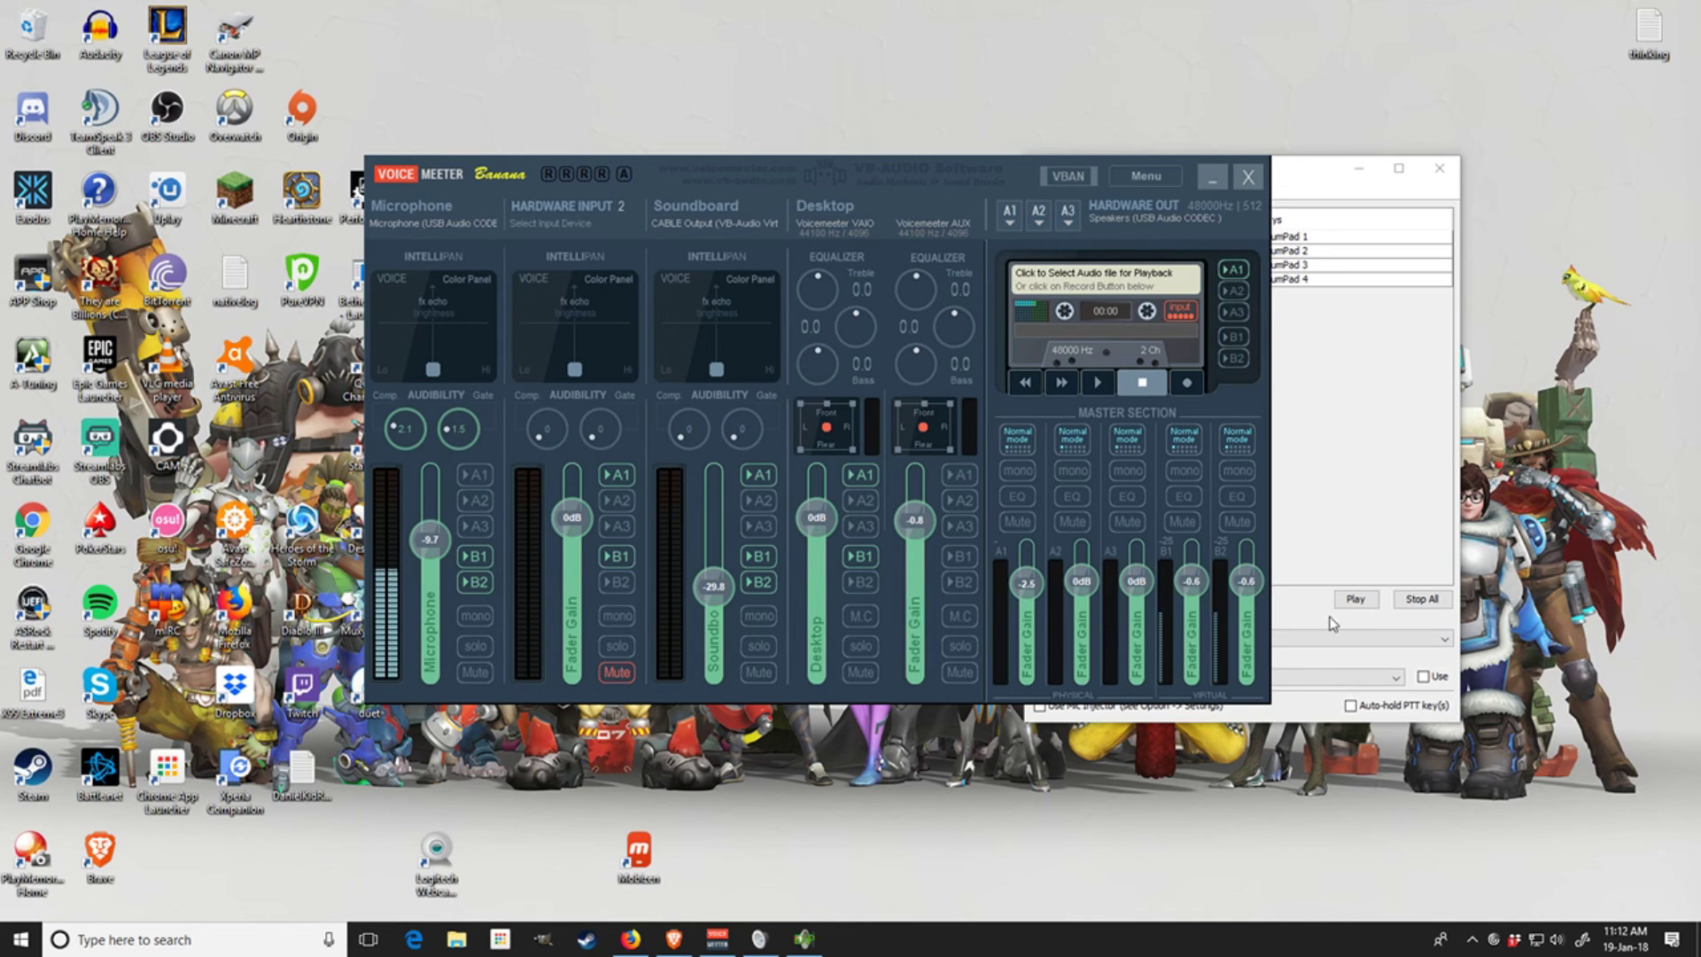
Move Voicemeeter Banana left so EXP Soundboard is fully visible beside it.
drag(1010, 165, 769, 162)
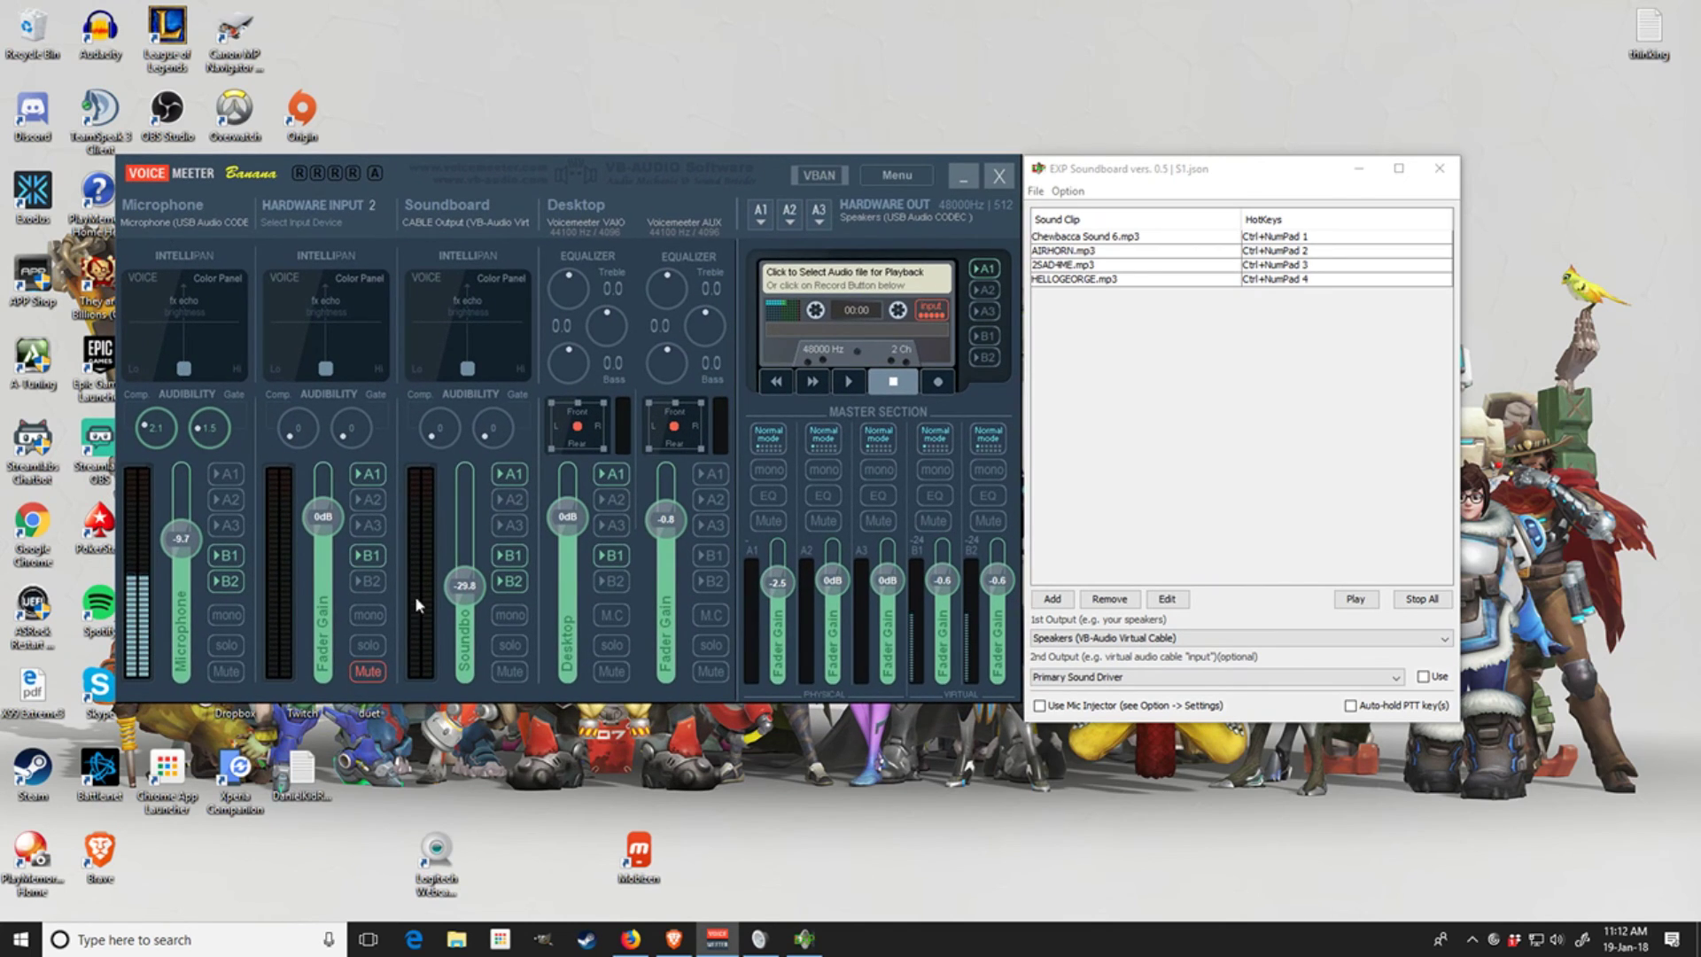